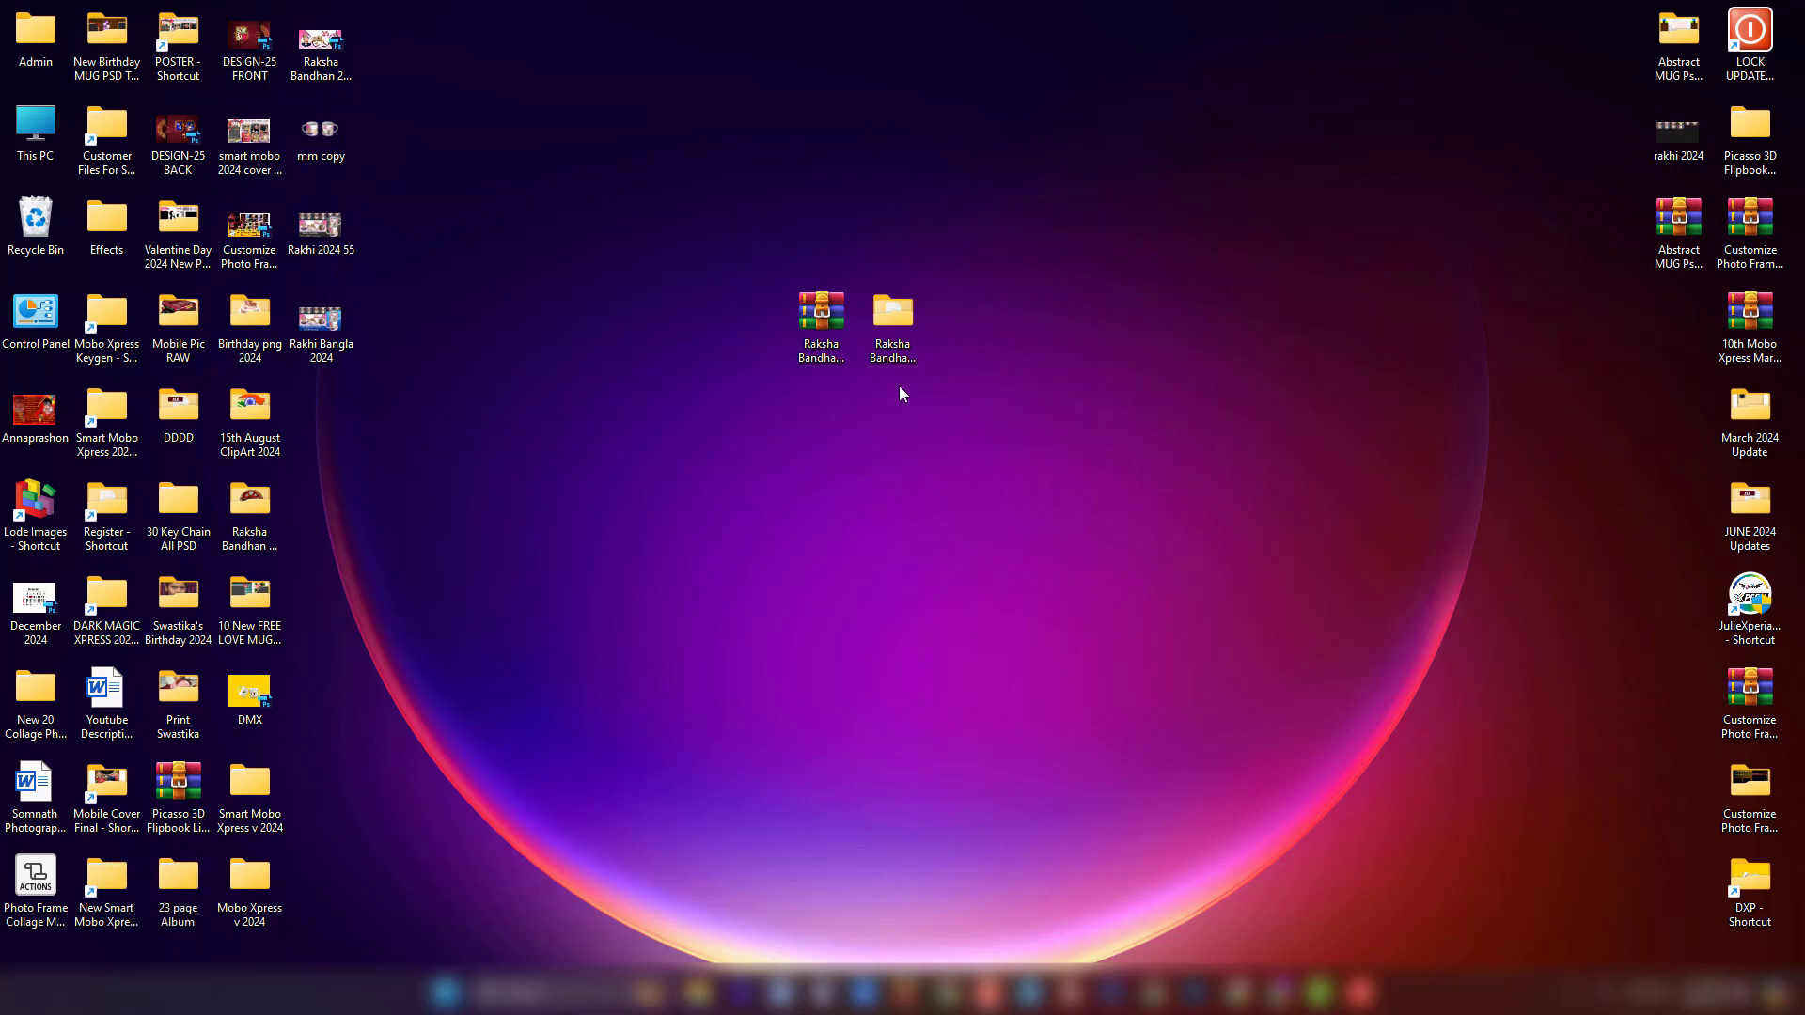
Step: Open the Raksha Bandhan 2024 (1) template from the desktop's Raksha Bandhan MUG Psd 2024 Free Download folder in Photoshop
{"action": "double_click", "coordinate": [893, 320]}
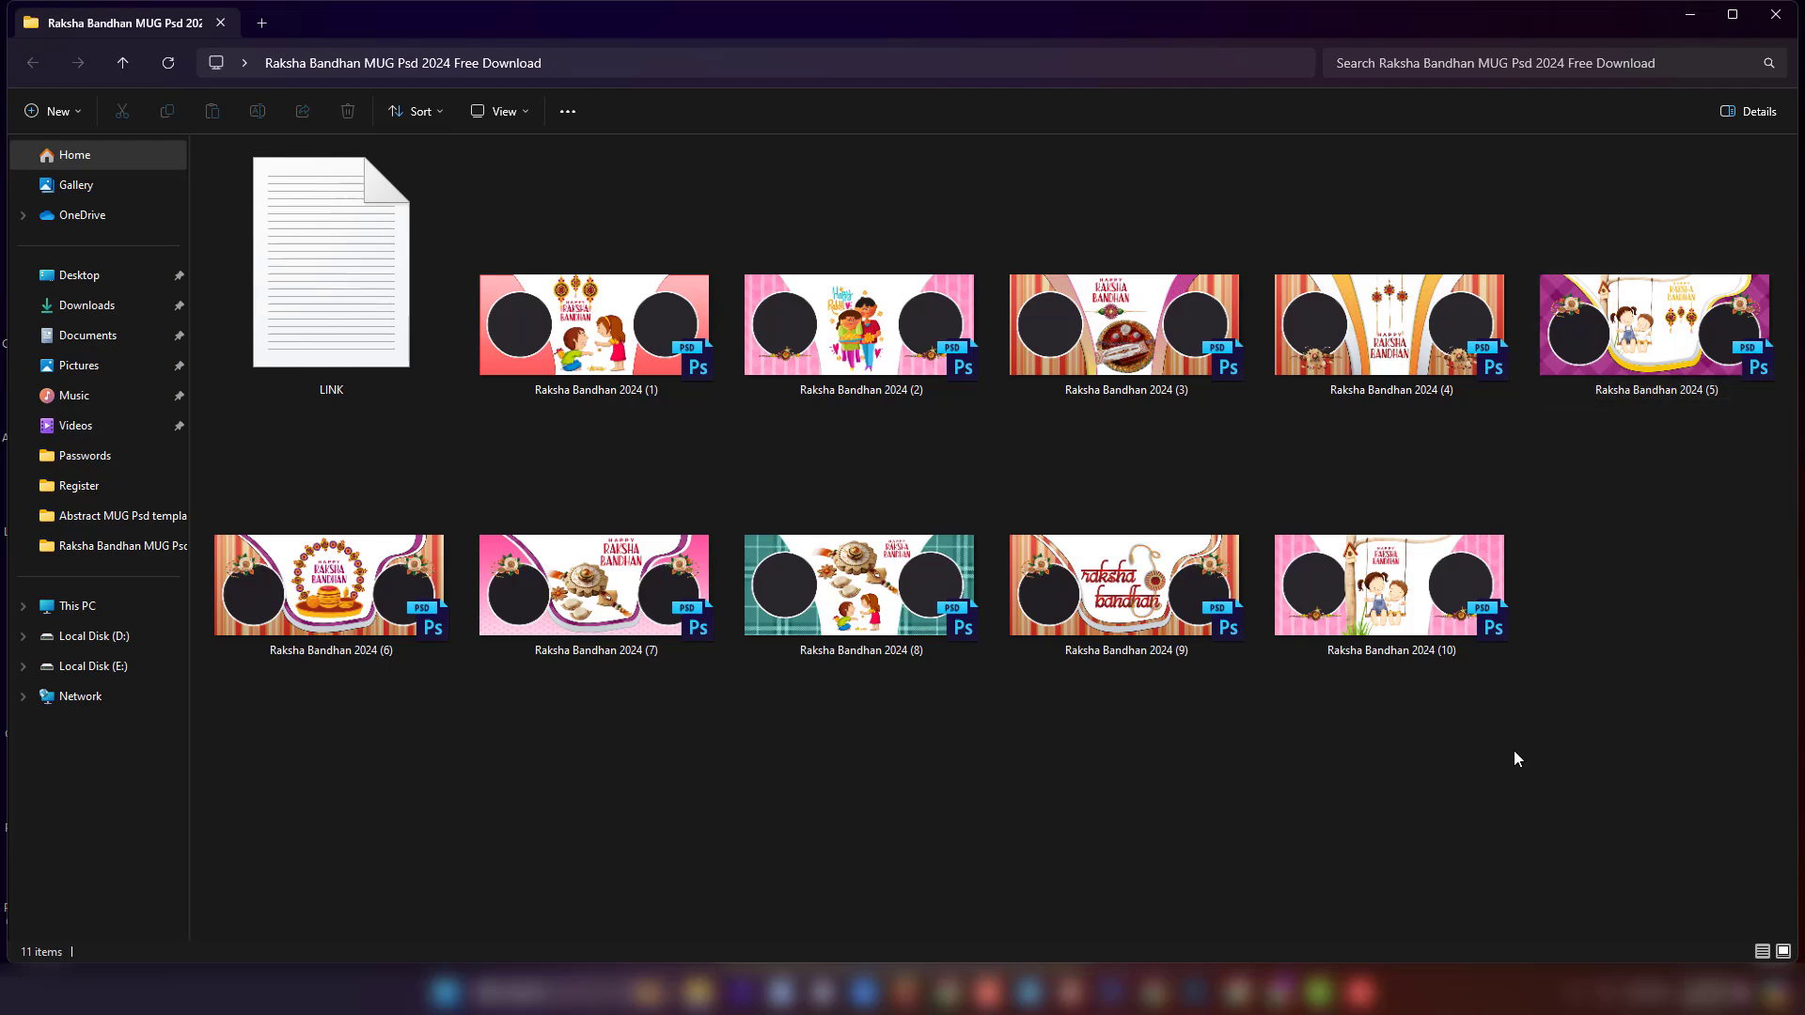
{"action": "left_click", "coordinate": [1112, 993]}
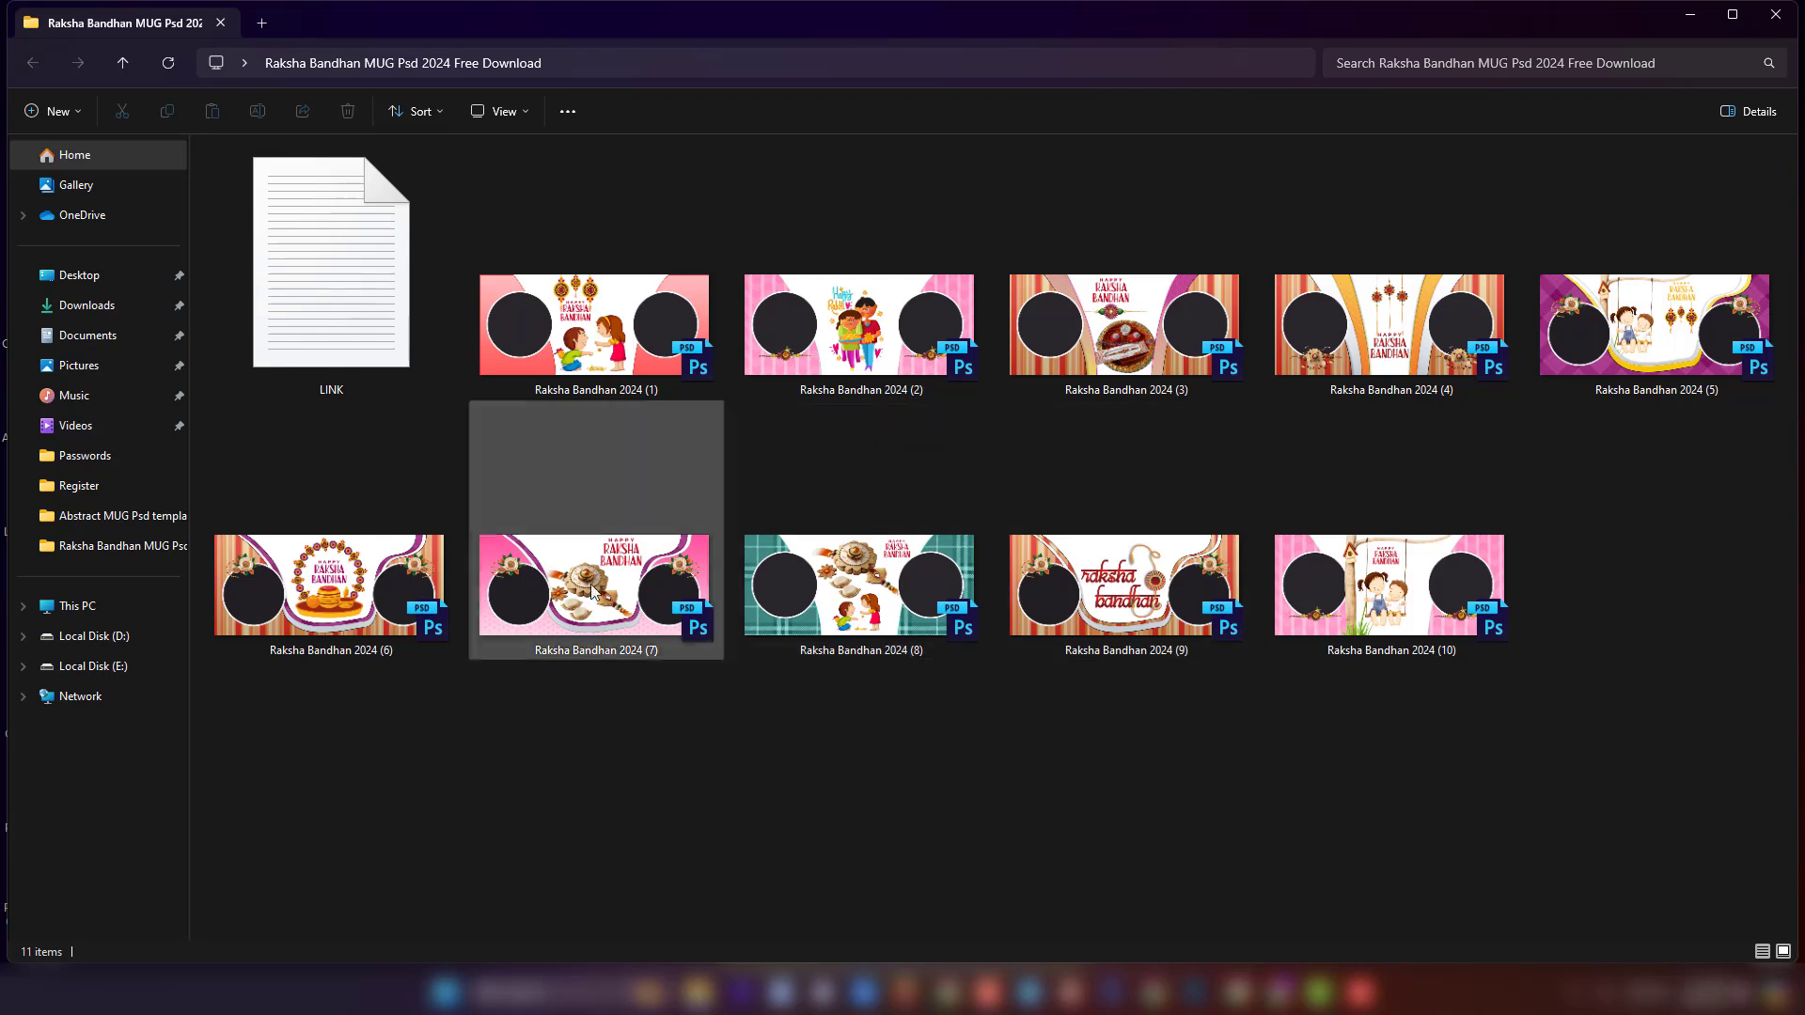
{"action": "left_click_drag", "start_coordinate": [575, 334], "coordinate": [1025, 455]}
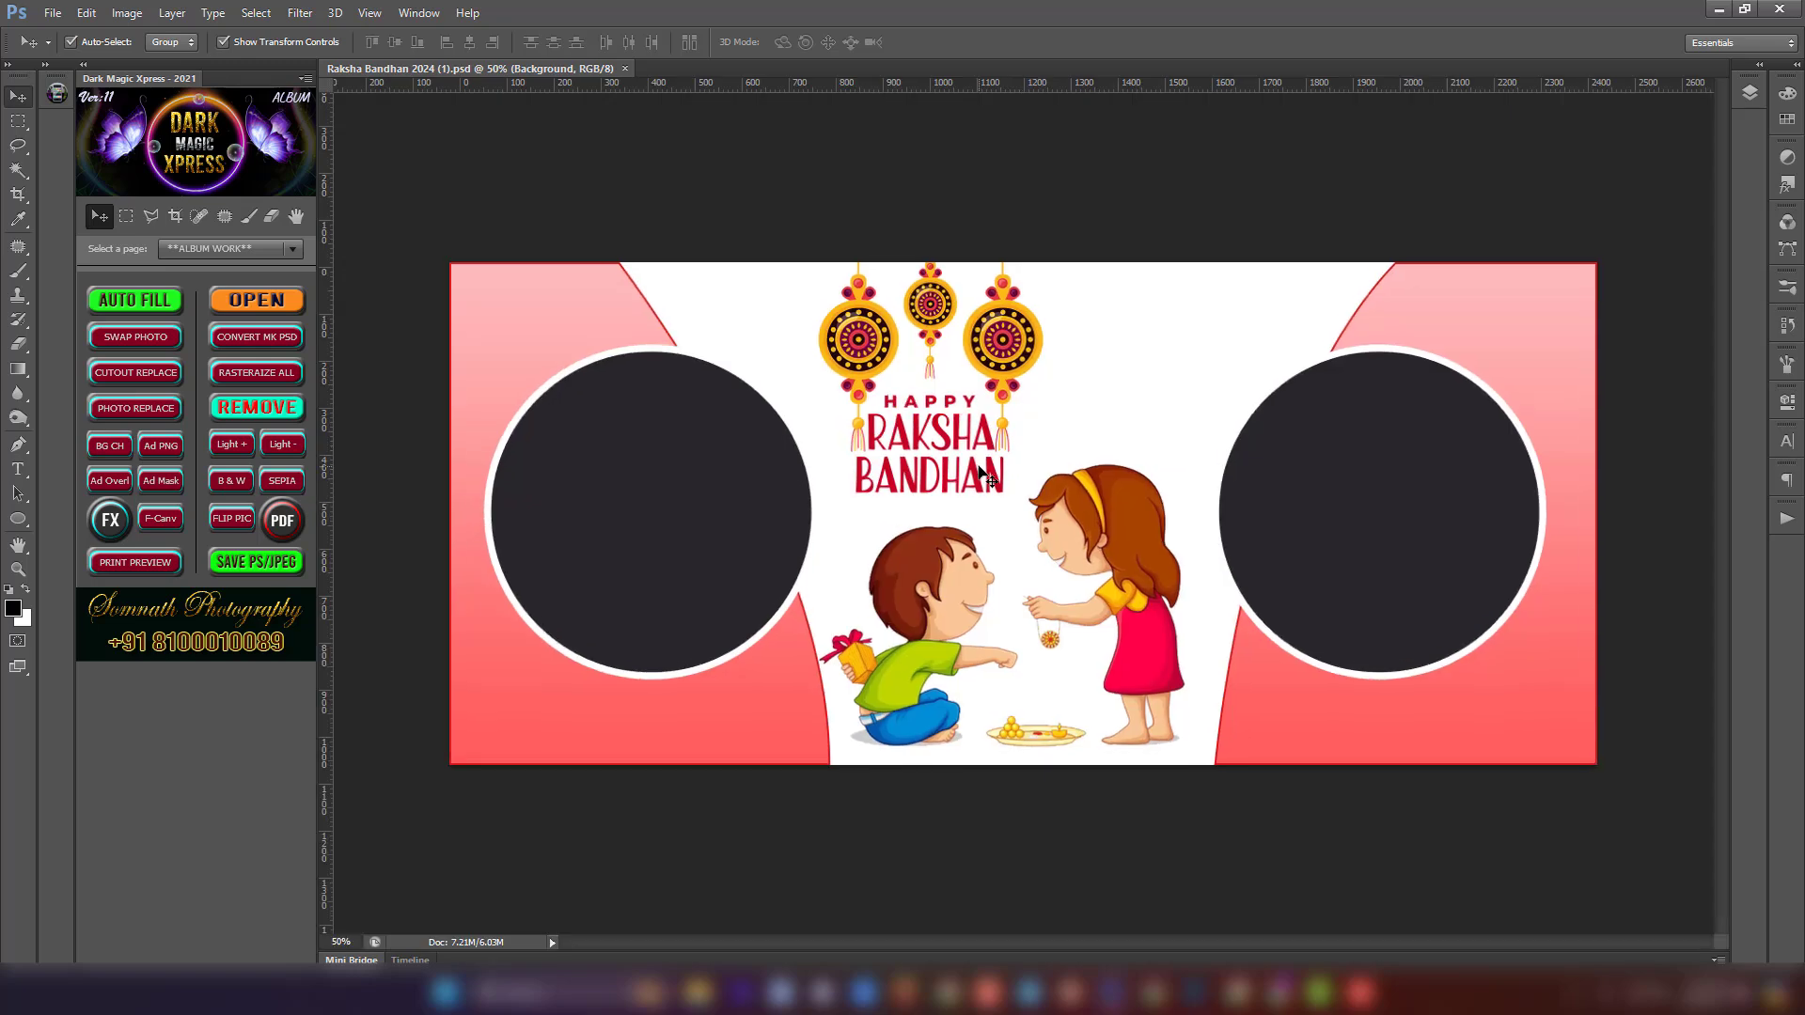
{"action": "key", "text": "ctrl+0"}
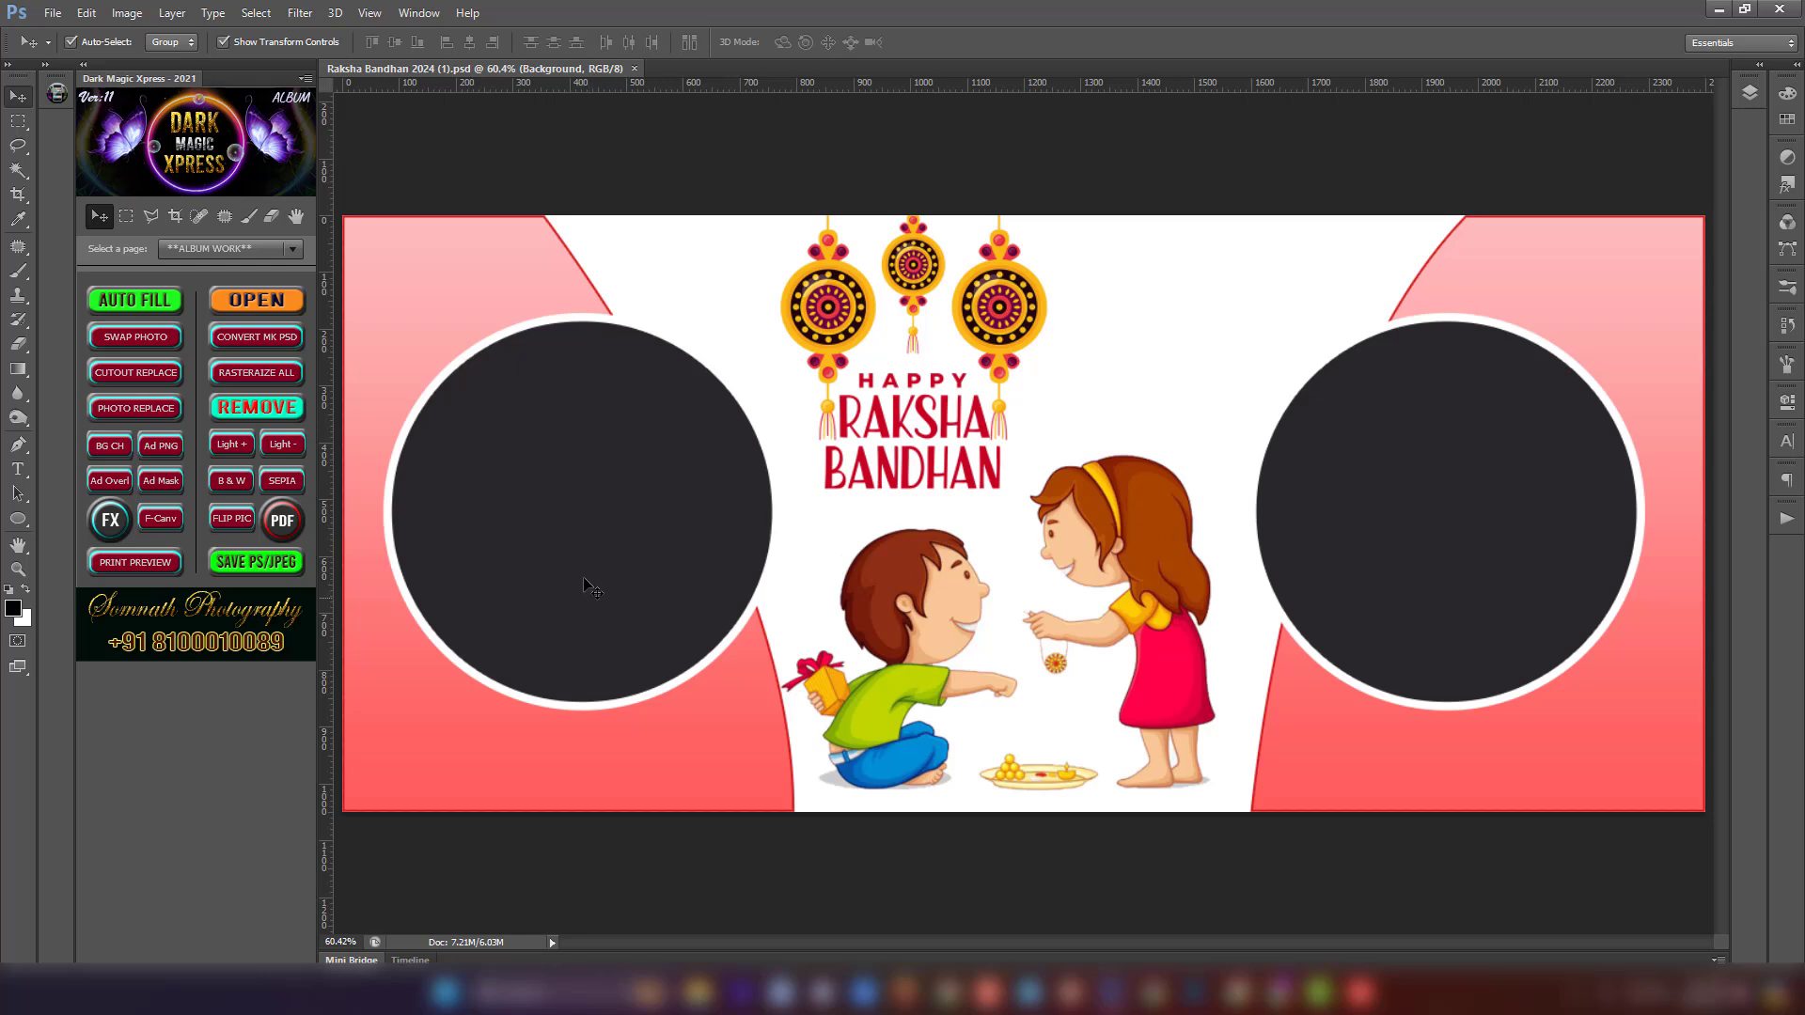
Step: Start Auto Fill for both circular photo placeholders and browse to D: > ALBUM WORK > PHOTOS > USED > USED
{"action": "left_click", "coordinate": [573, 508]}
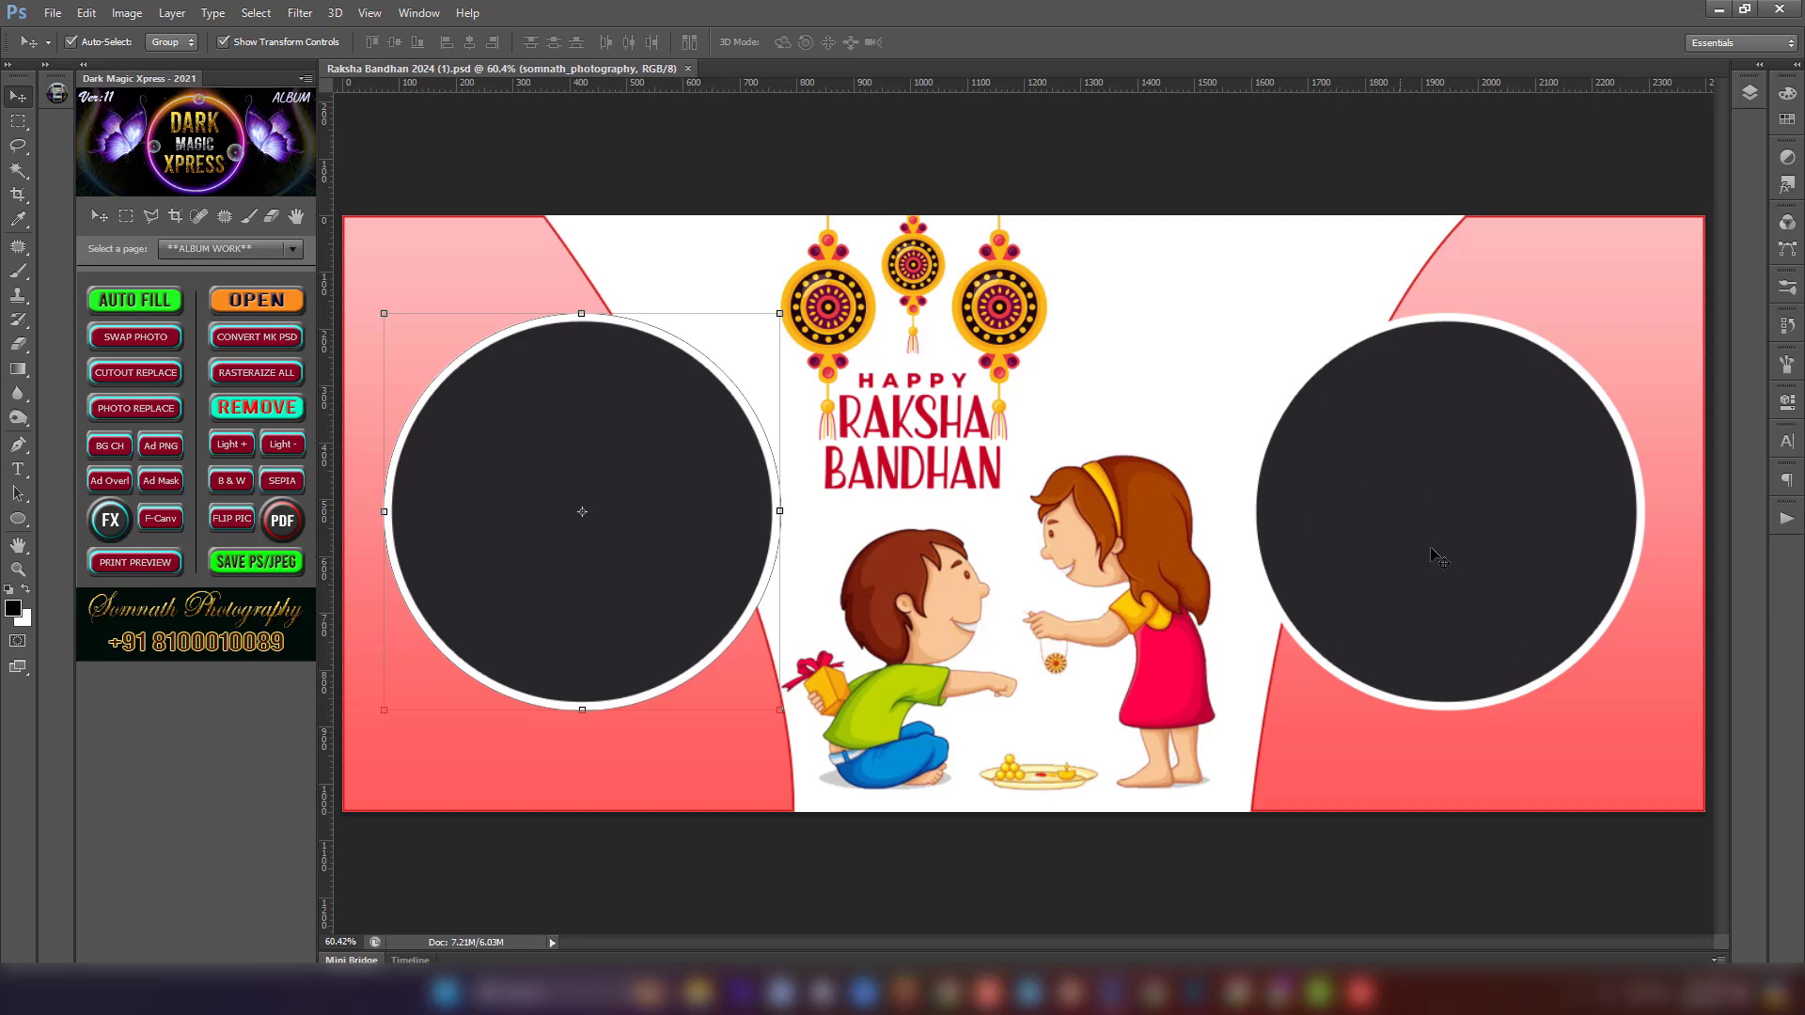
{"action": "left_click", "coordinate": [1427, 520], "text": "shift"}
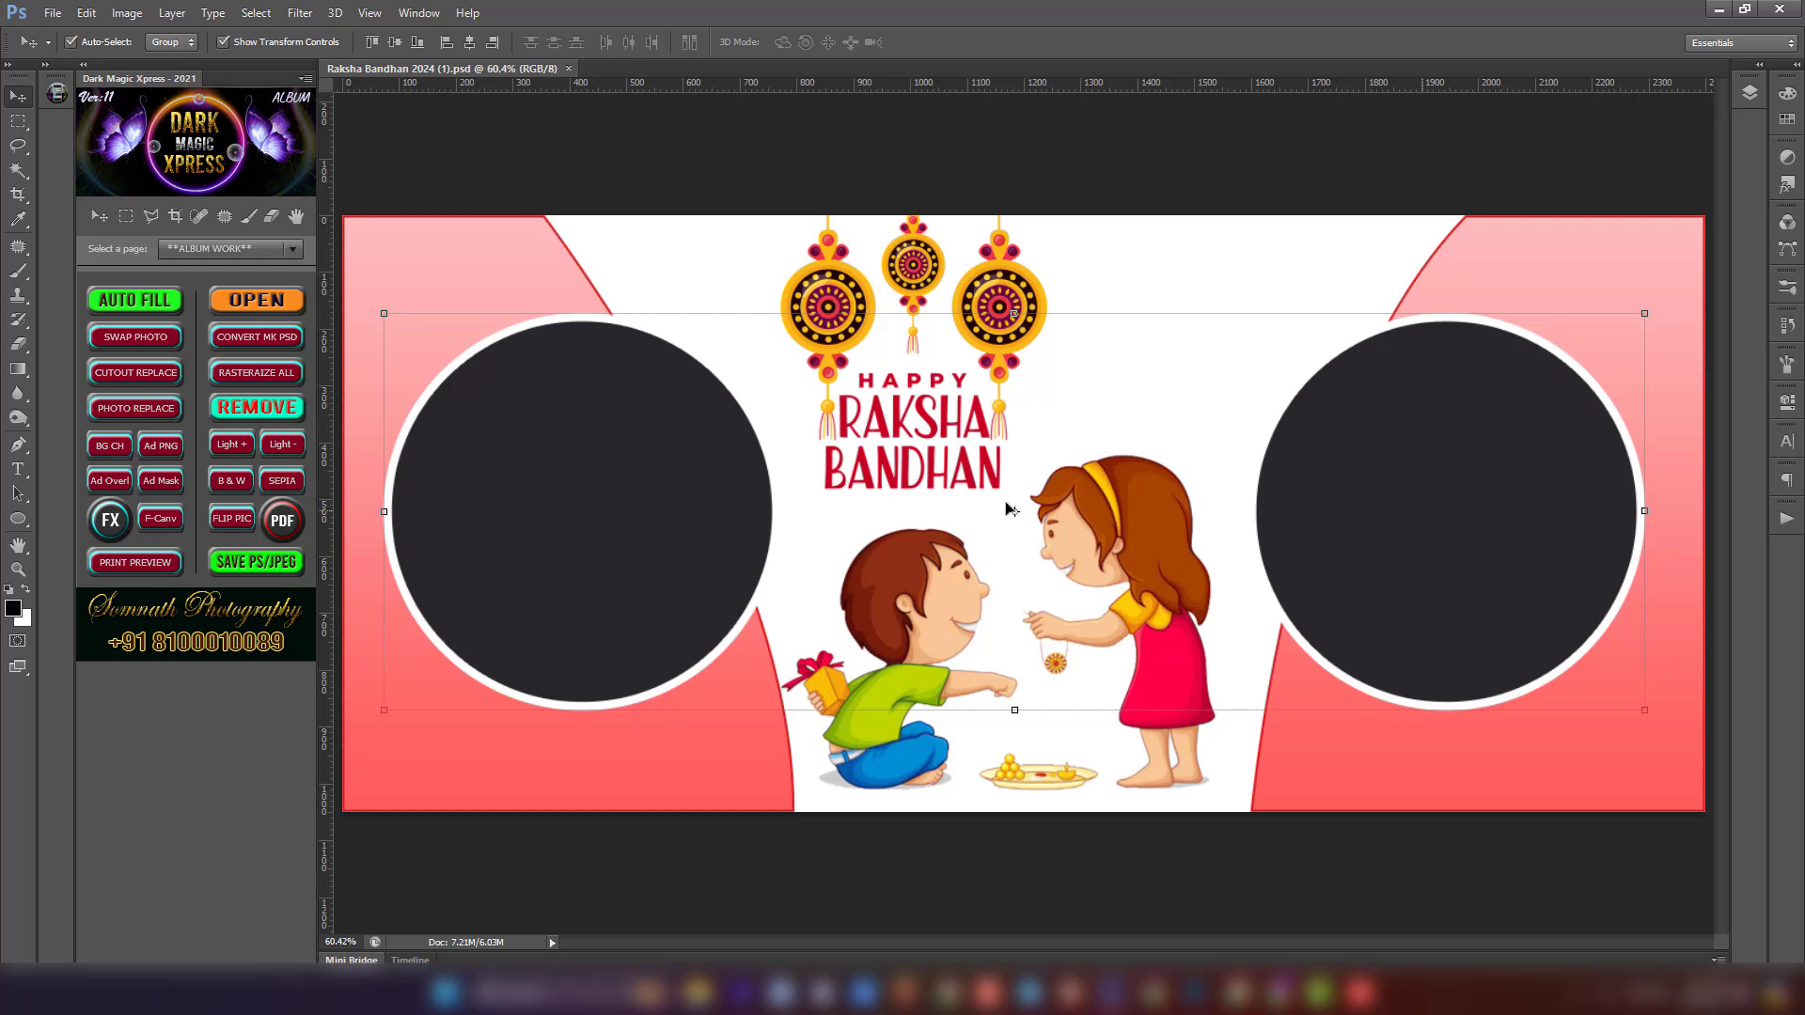
{"action": "left_click", "coordinate": [149, 301]}
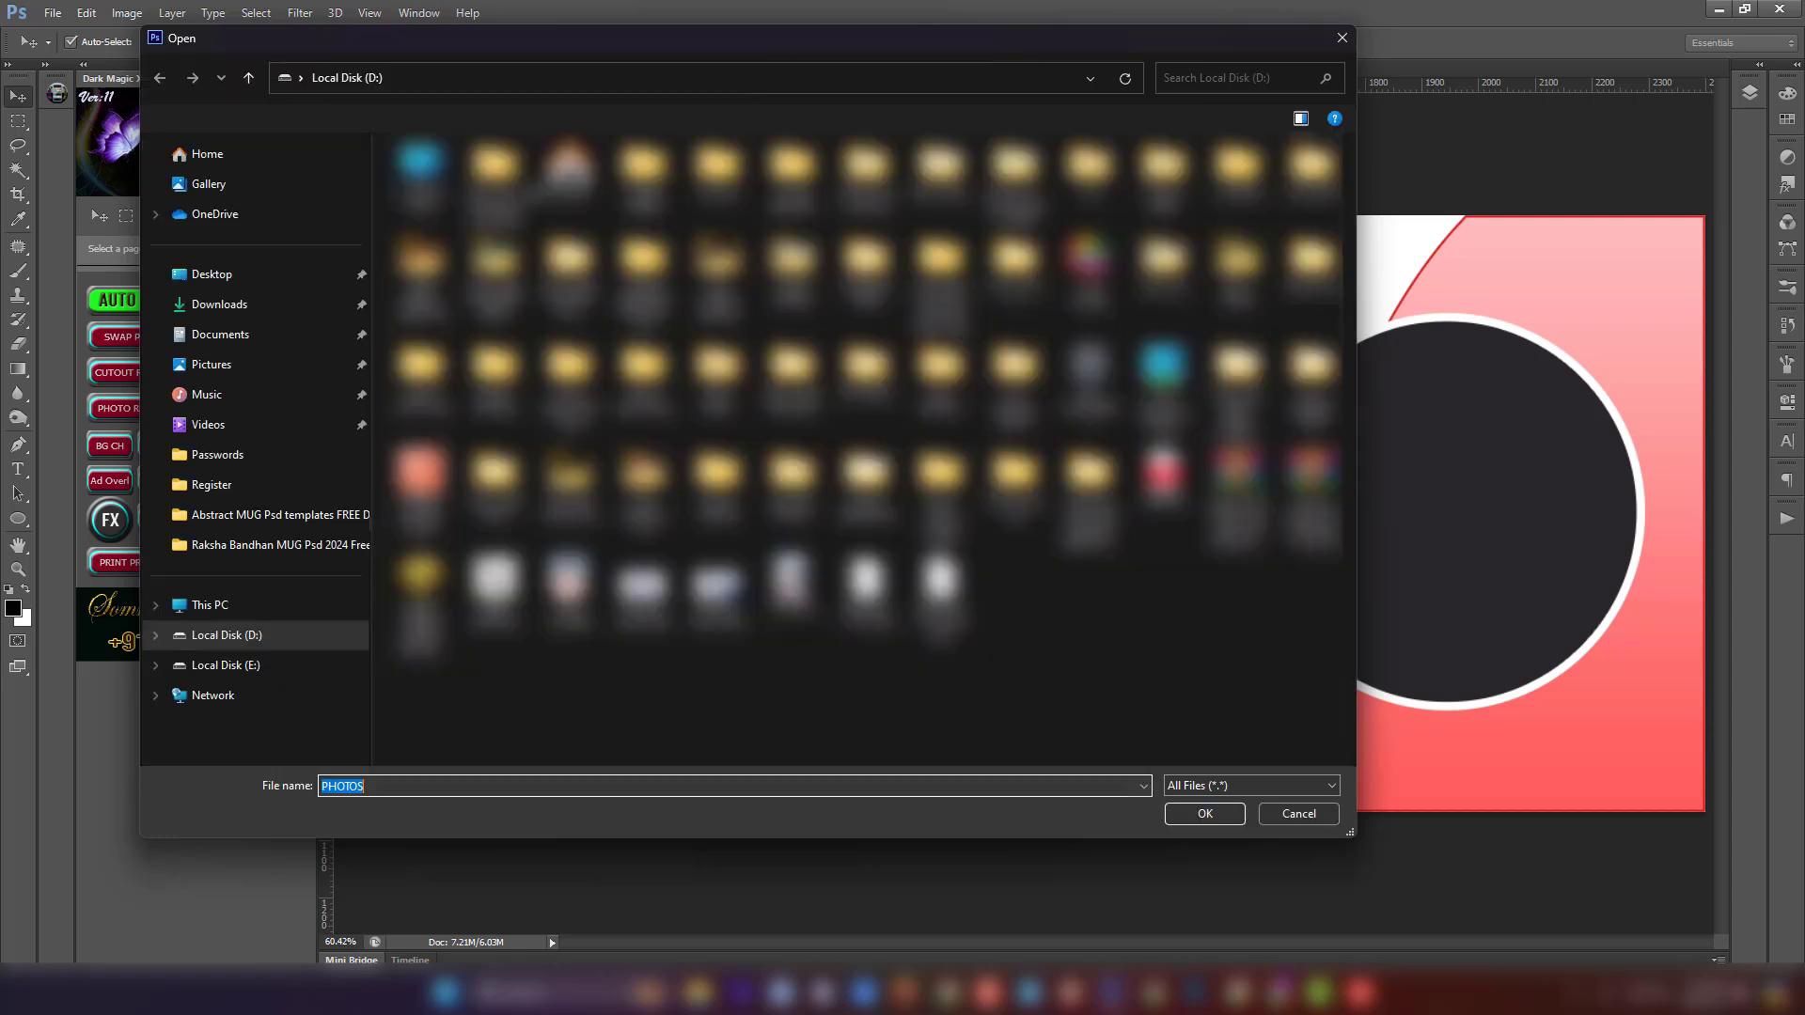
{"action": "double_click", "coordinate": [646, 191]}
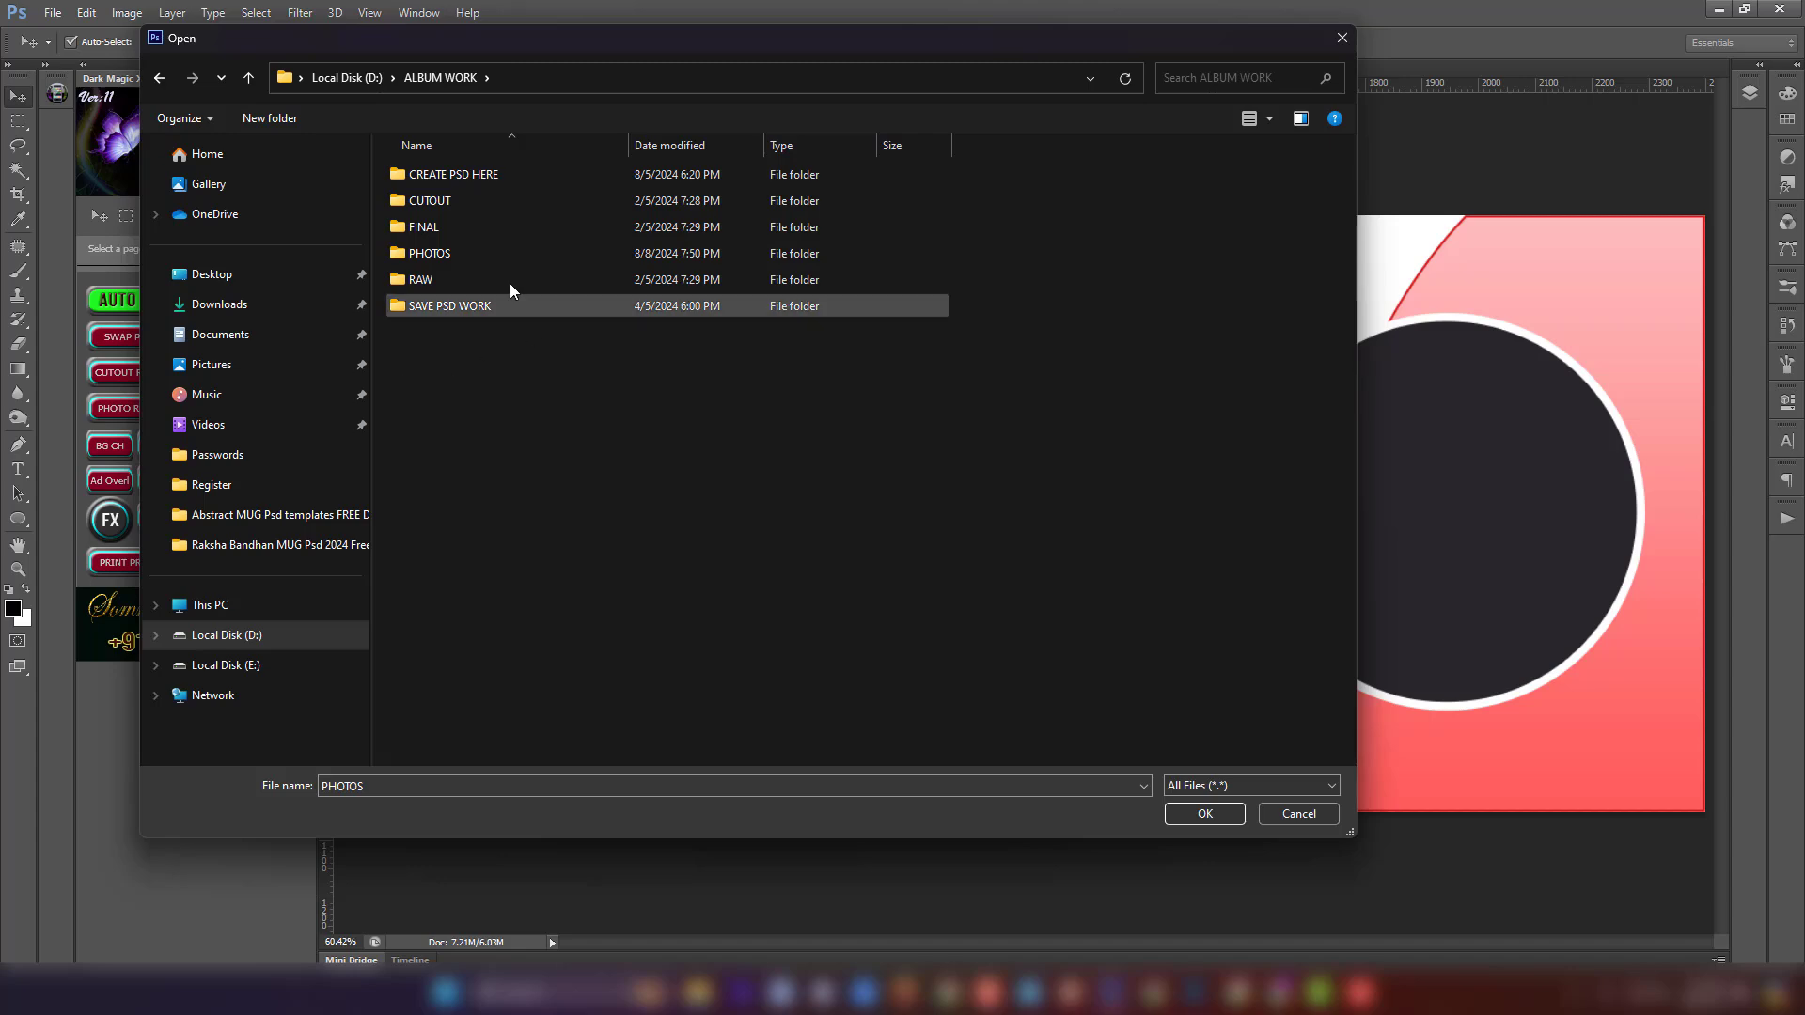
{"action": "double_click", "coordinate": [442, 257]}
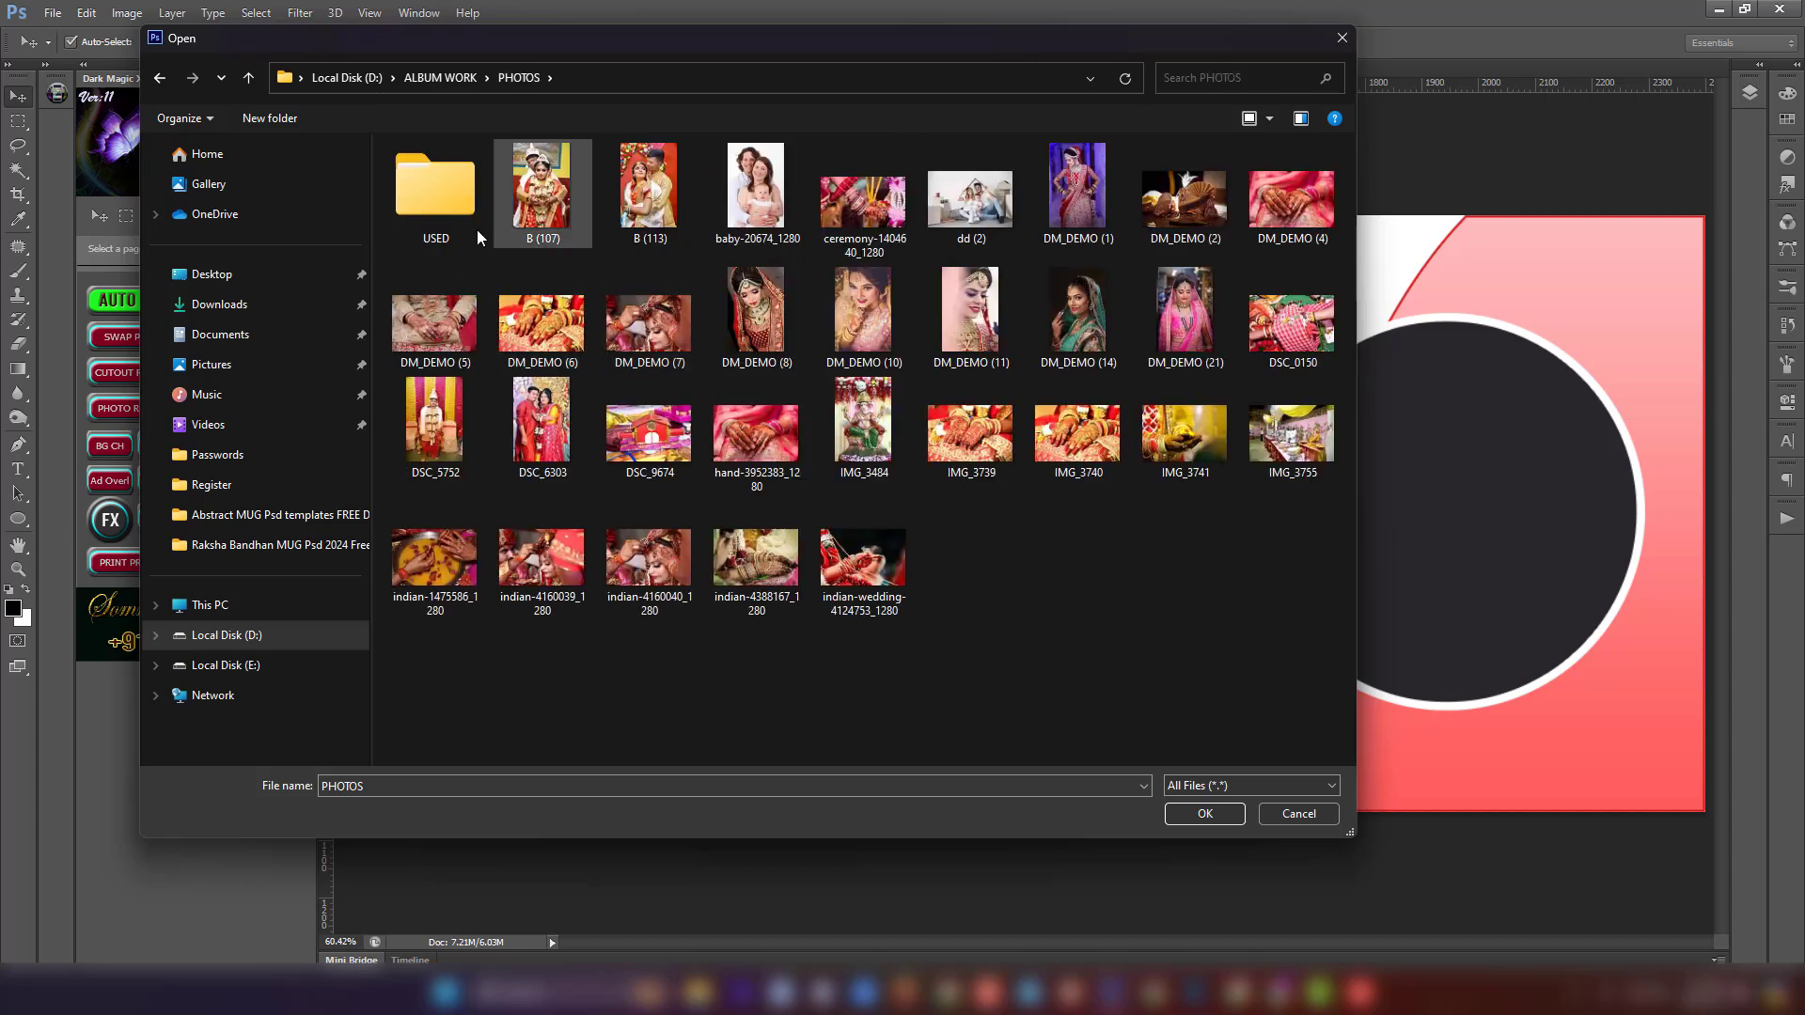
{"action": "double_click", "coordinate": [447, 188]}
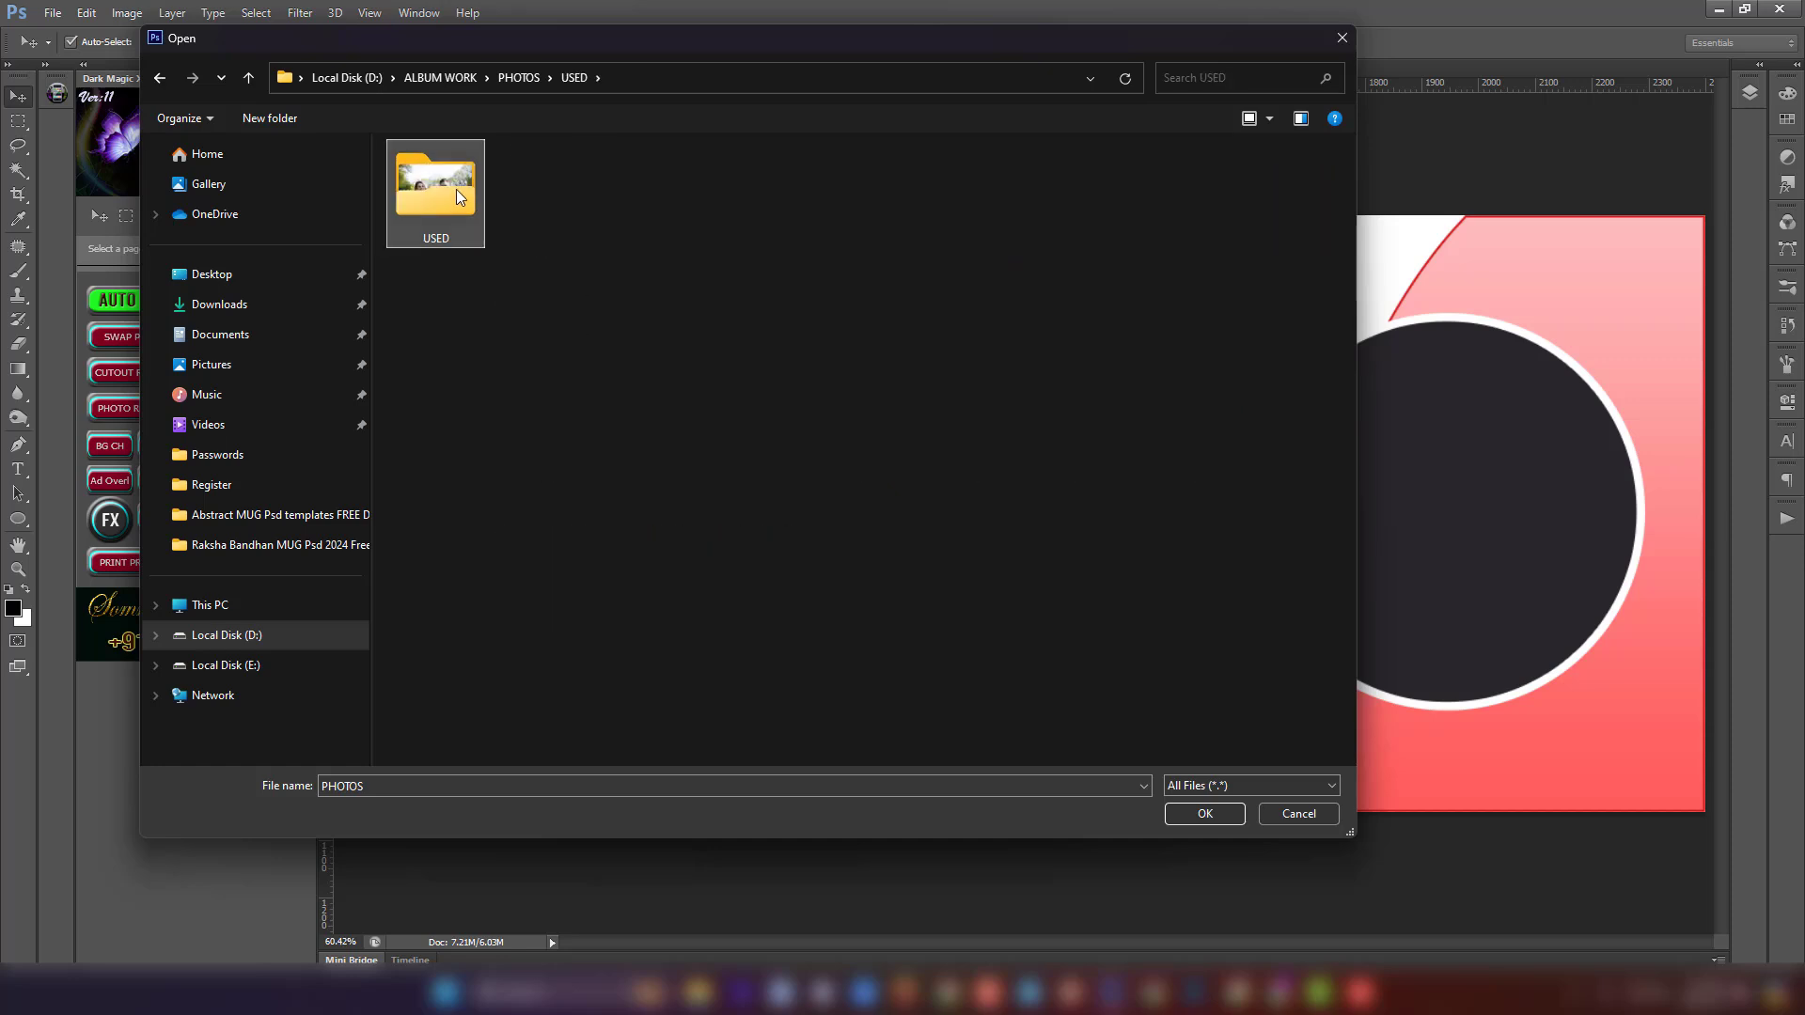
{"action": "double_click", "coordinate": [456, 191]}
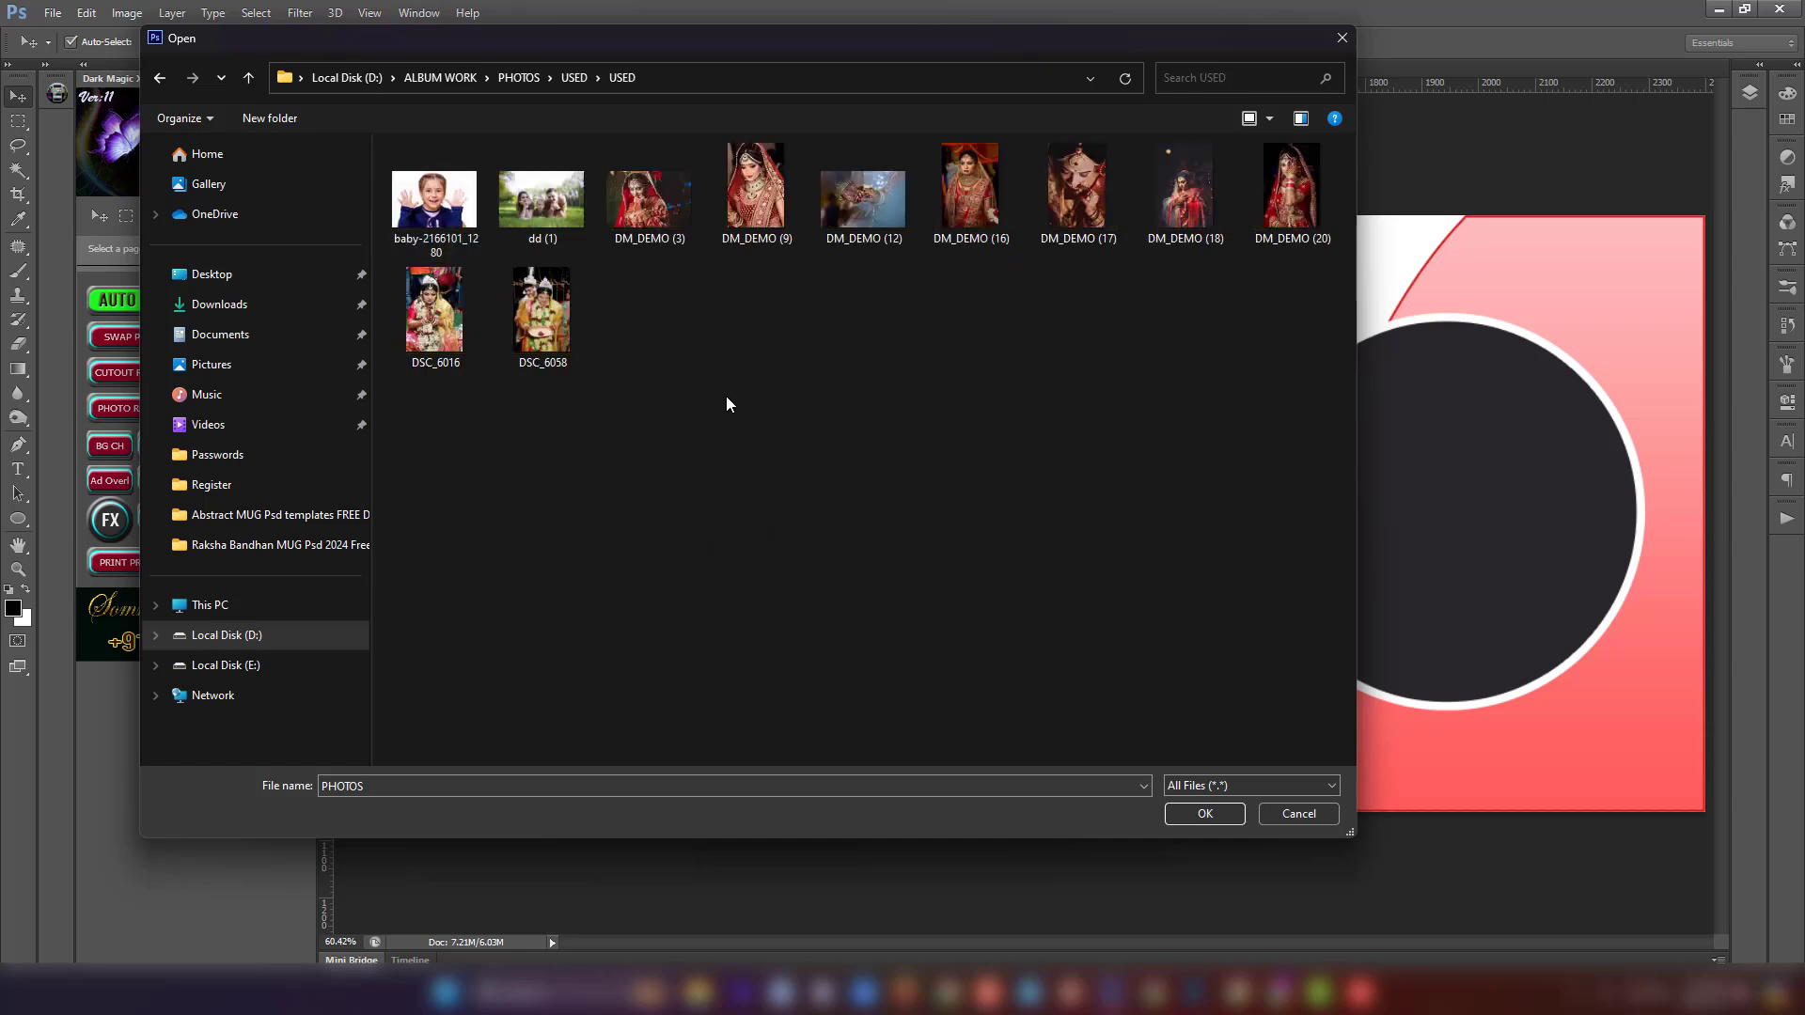
Step: Fill the two circles with the photos baby-2166101_1280 and dd (1)
{"action": "left_click", "coordinate": [551, 213]}
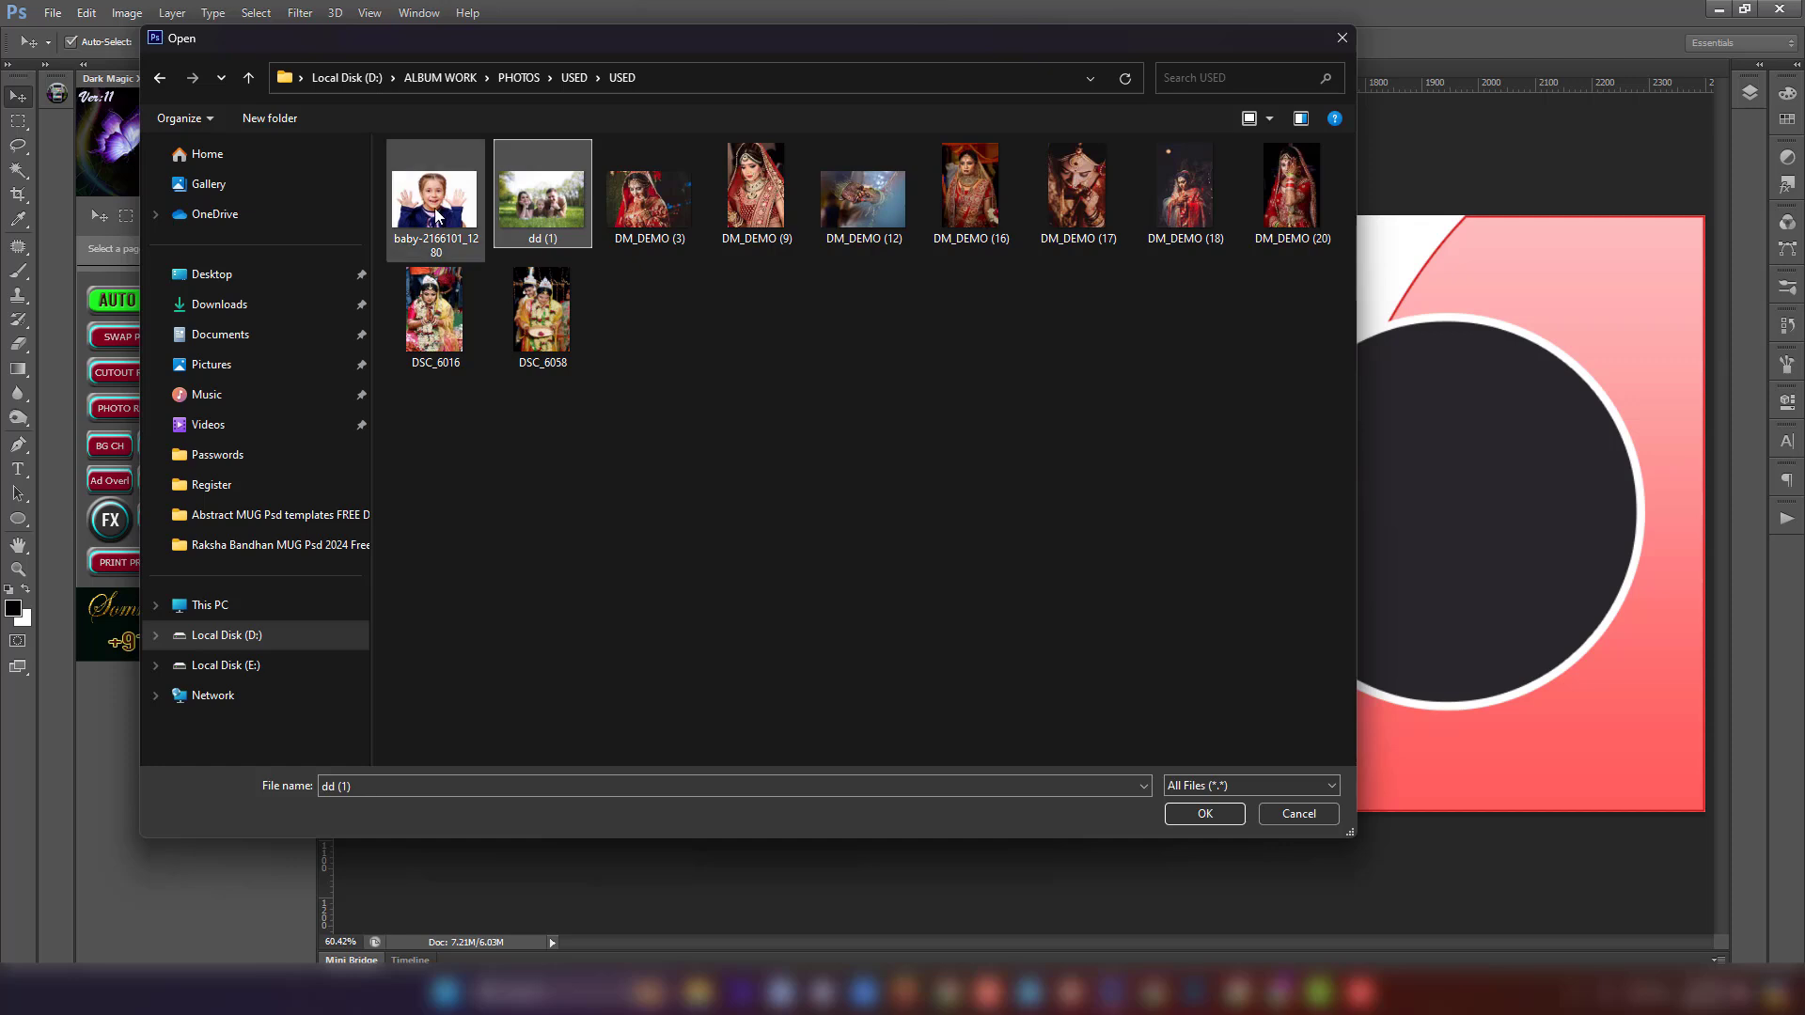
{"action": "left_click", "coordinate": [436, 215], "text": "ctrl"}
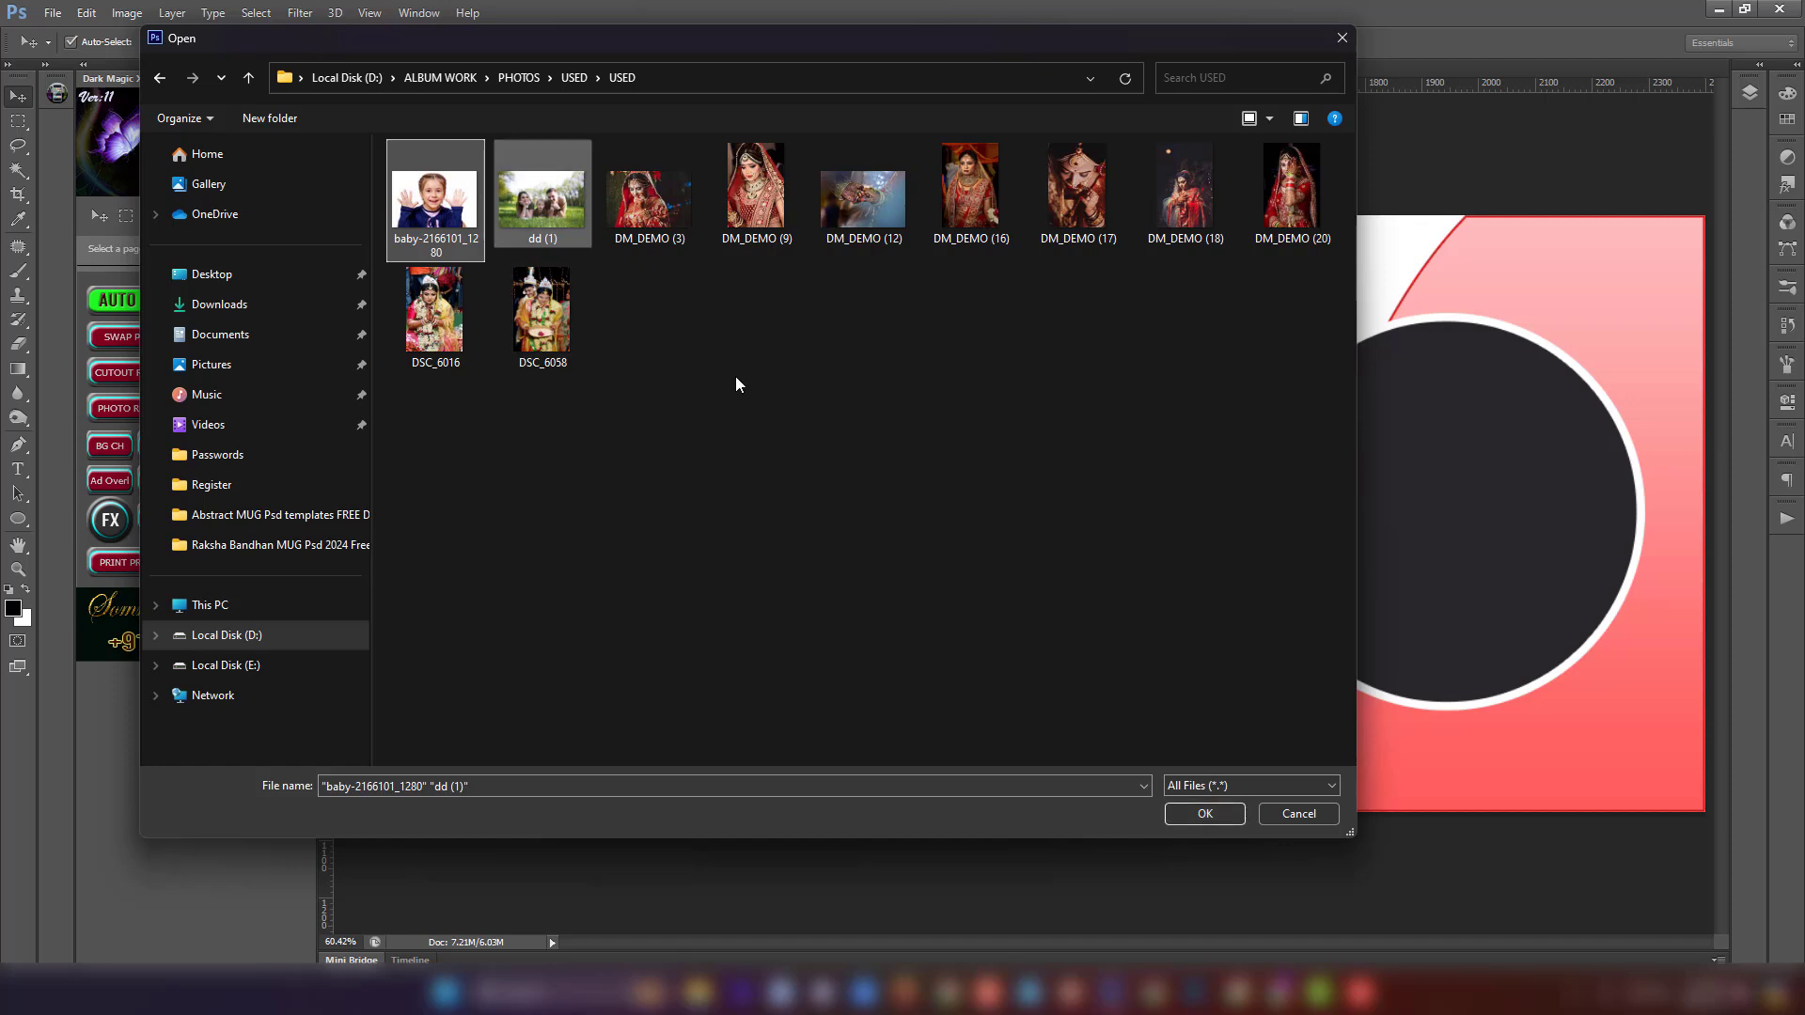
{"action": "left_click", "coordinate": [714, 399]}
{"action": "left_click", "coordinate": [426, 215]}
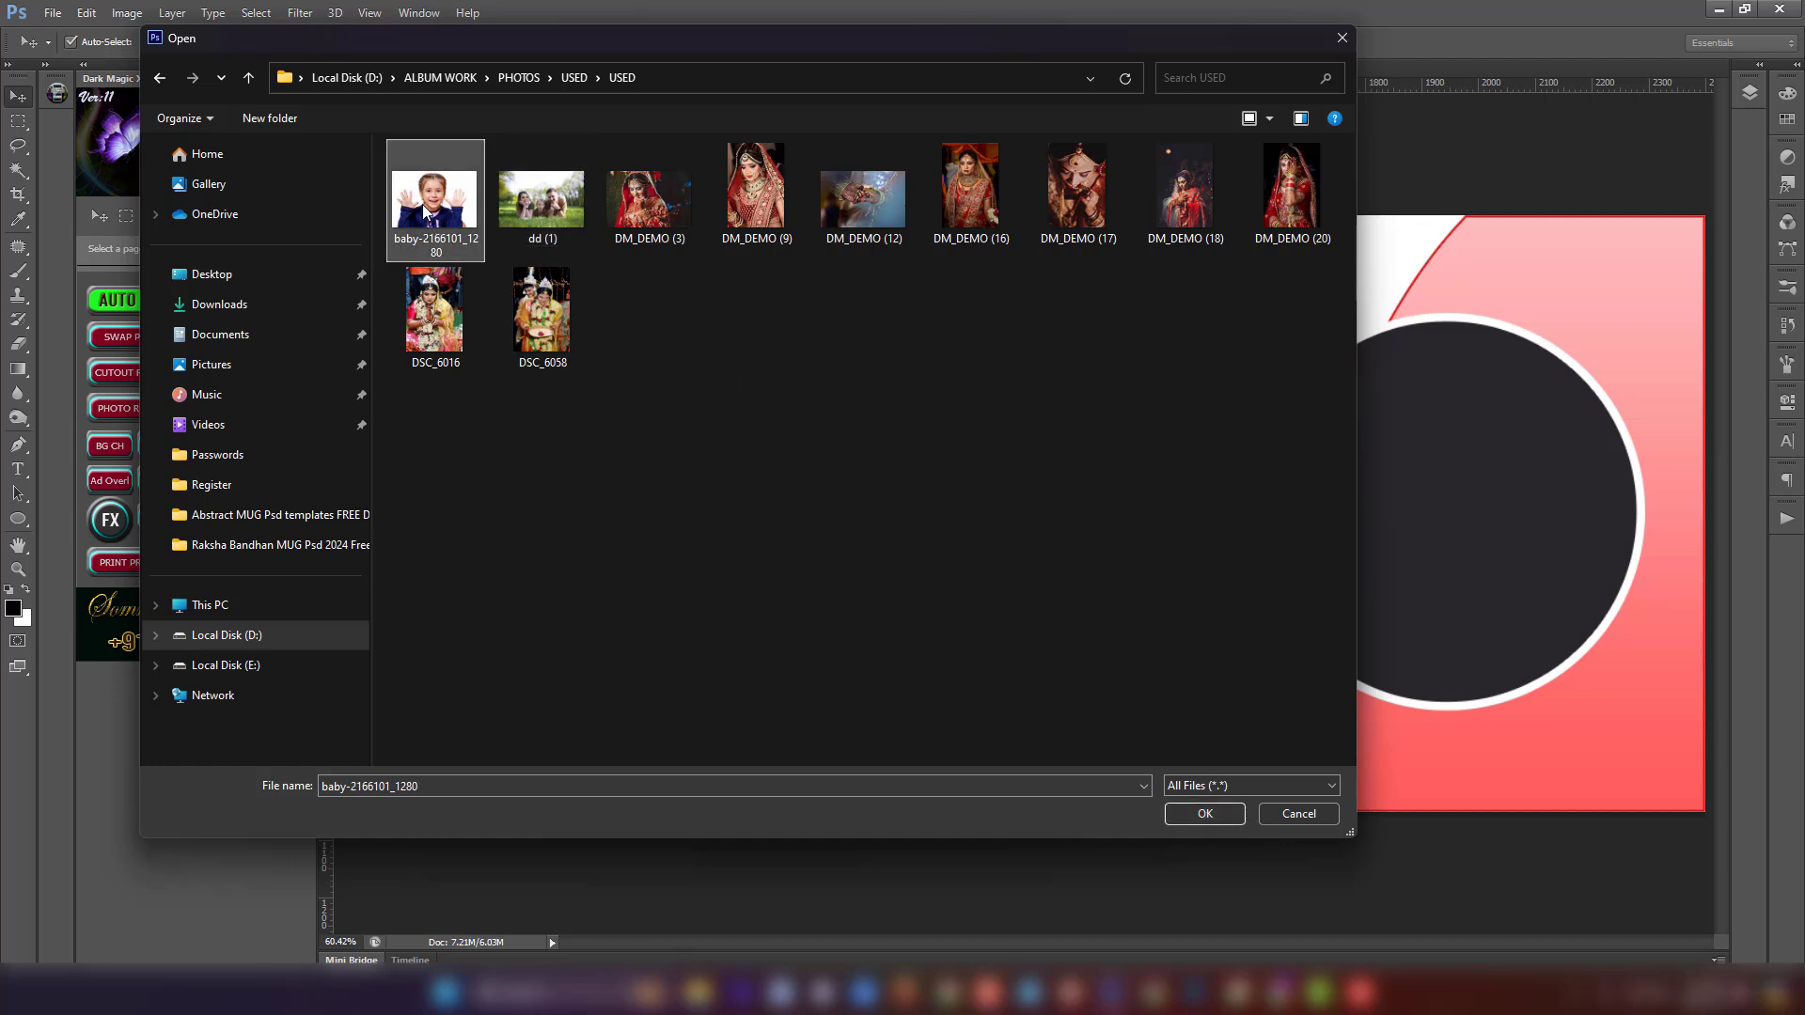
{"action": "left_click", "coordinate": [556, 212], "text": "ctrl"}
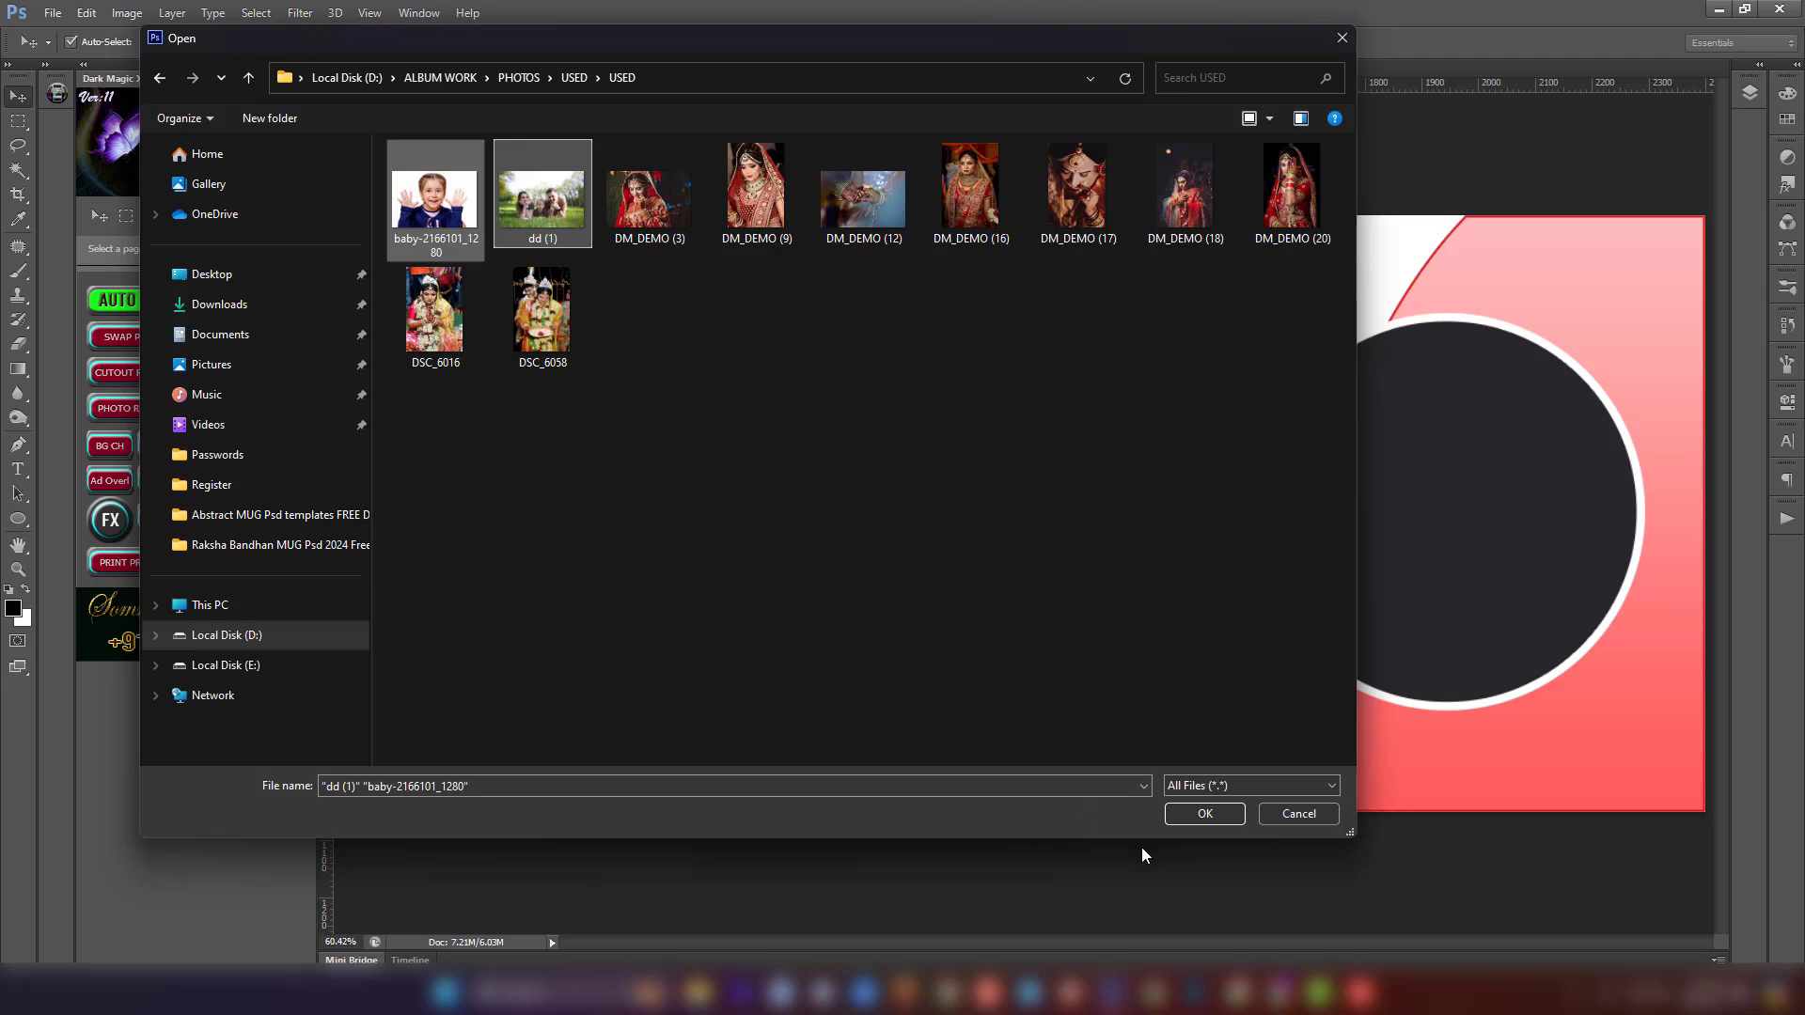
{"action": "left_click", "coordinate": [1203, 814]}
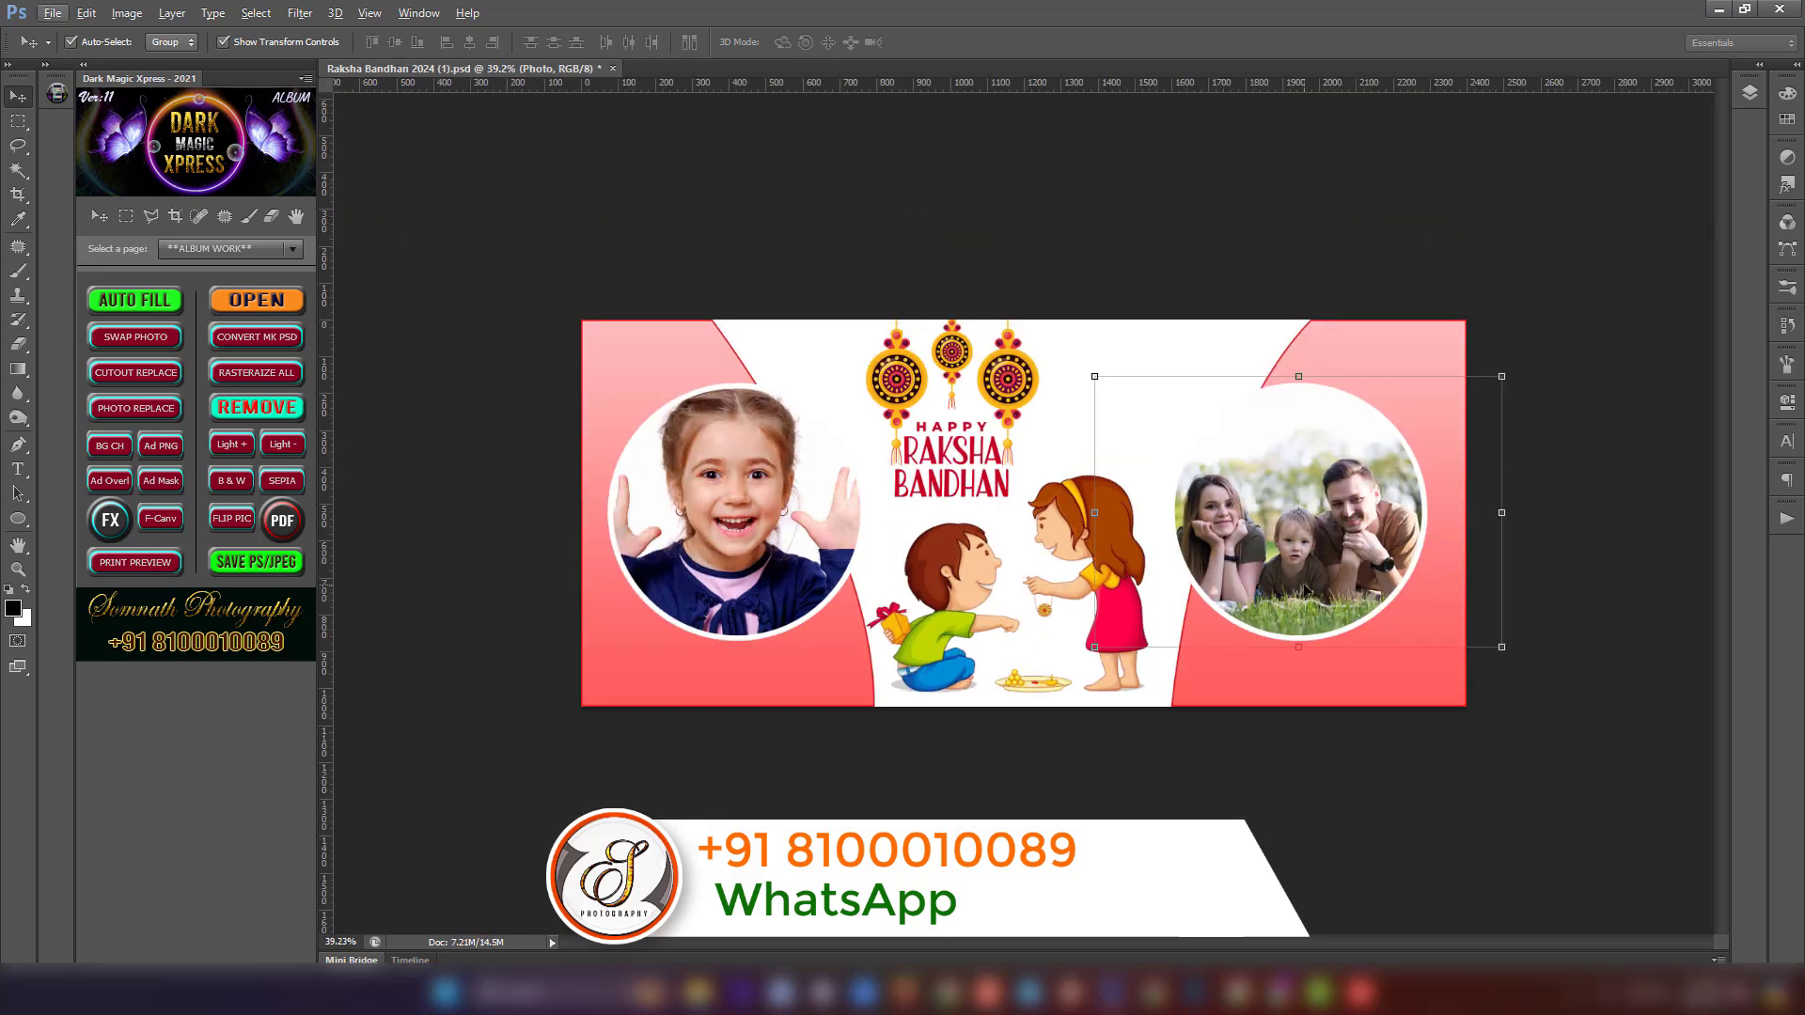
Step: Enlarge the family photo to about 36% and shift it about 400 px right so only the woman fills the circle
{"action": "left_click_drag", "start_coordinate": [1503, 647], "coordinate": [1673, 761]}
{"action": "left_click_drag", "start_coordinate": [1275, 612], "coordinate": [1421, 611]}
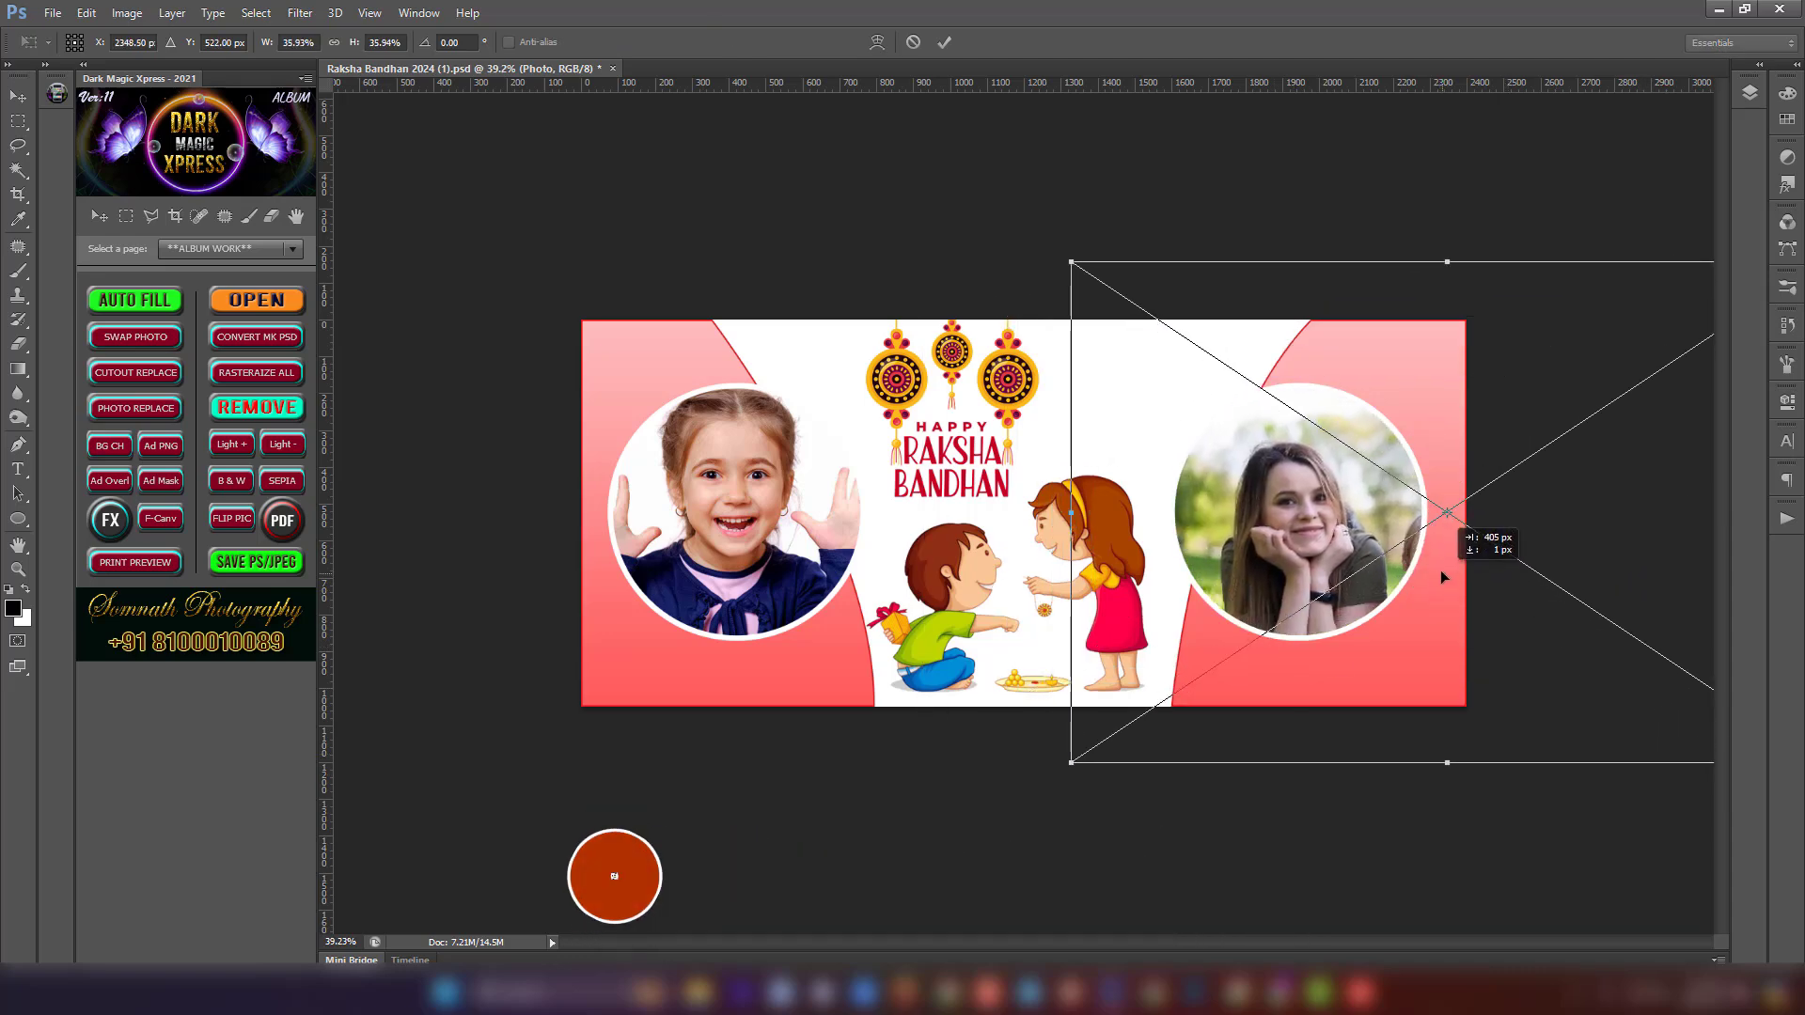
{"action": "key", "text": "Return"}
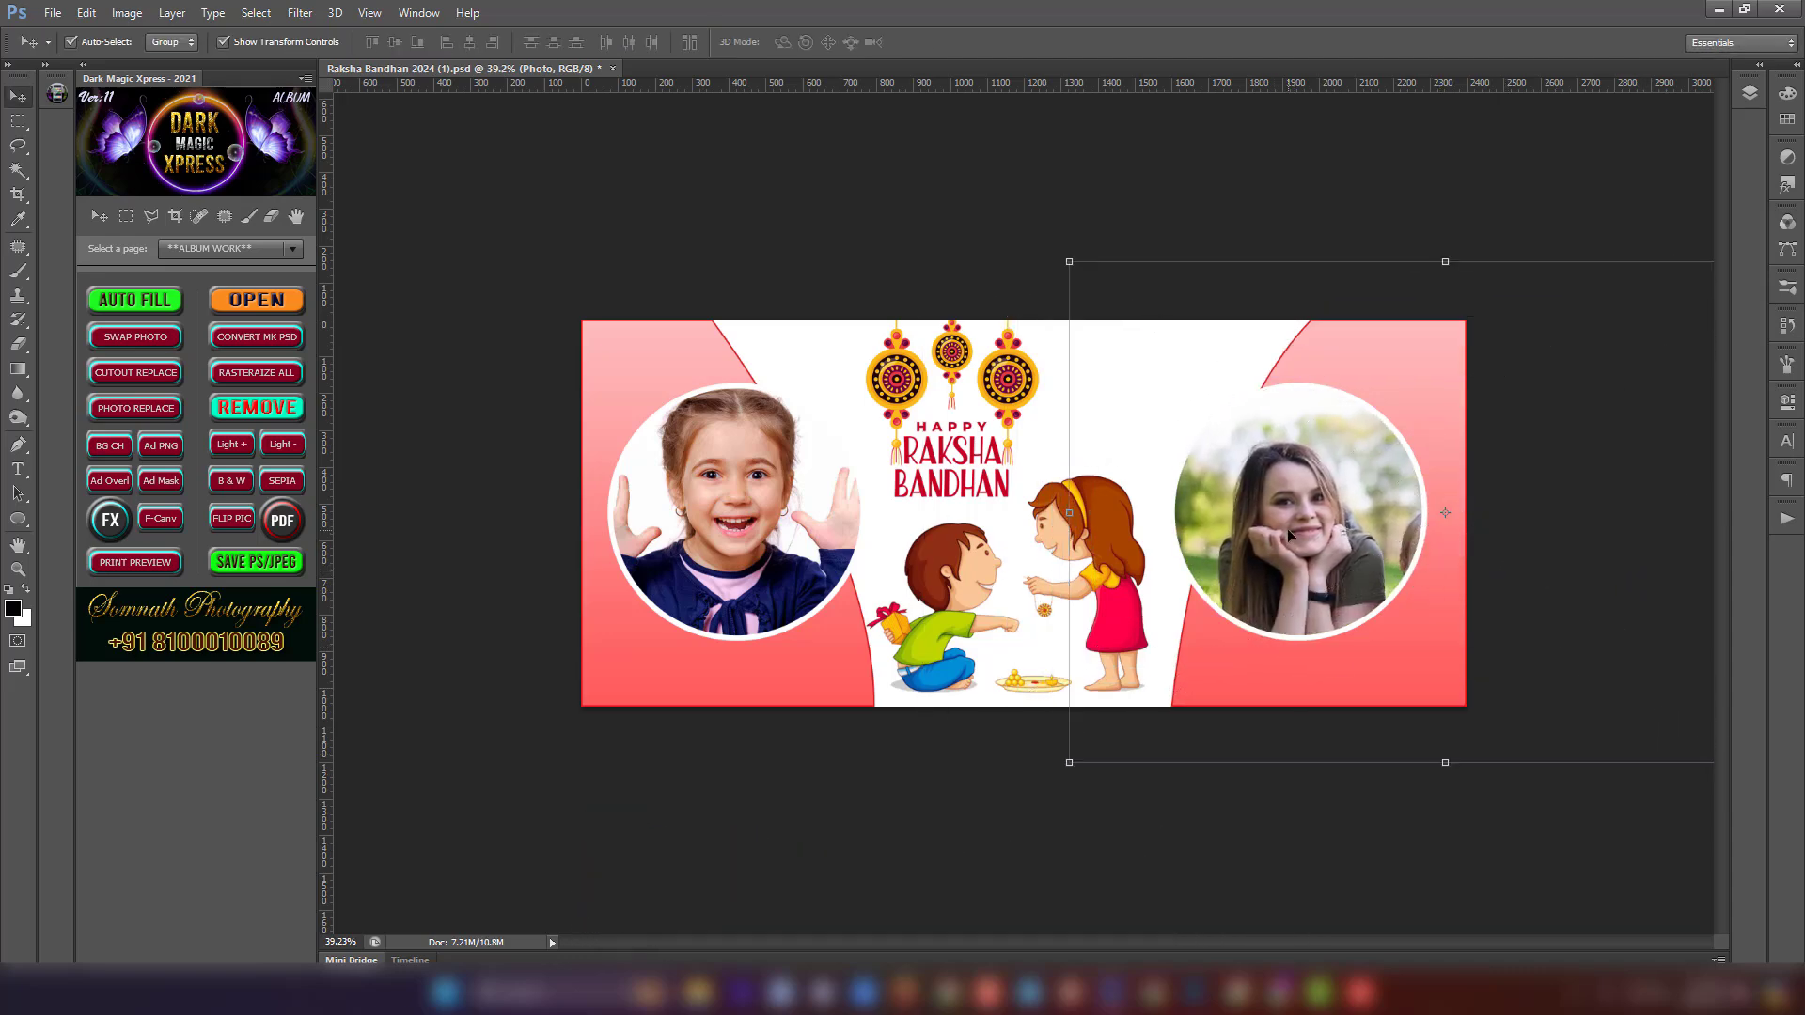
{"action": "key", "text": "ctrl+plus"}
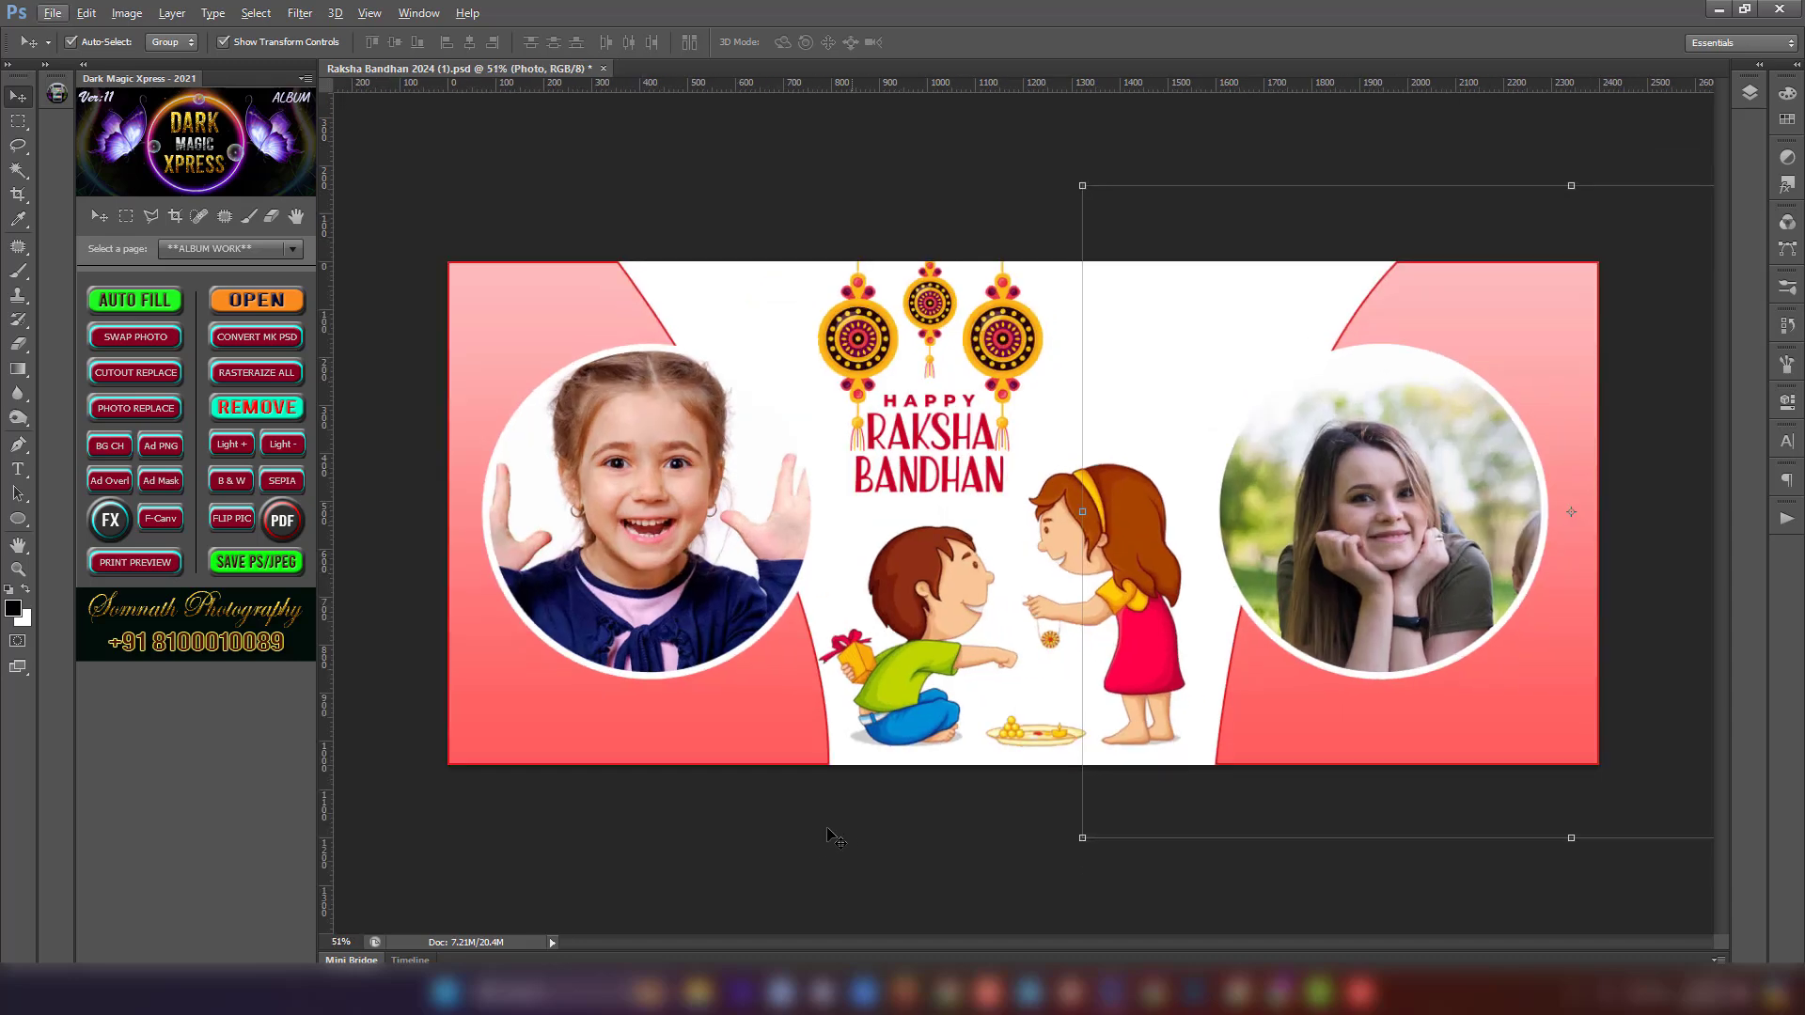
{"action": "left_click", "coordinate": [789, 691]}
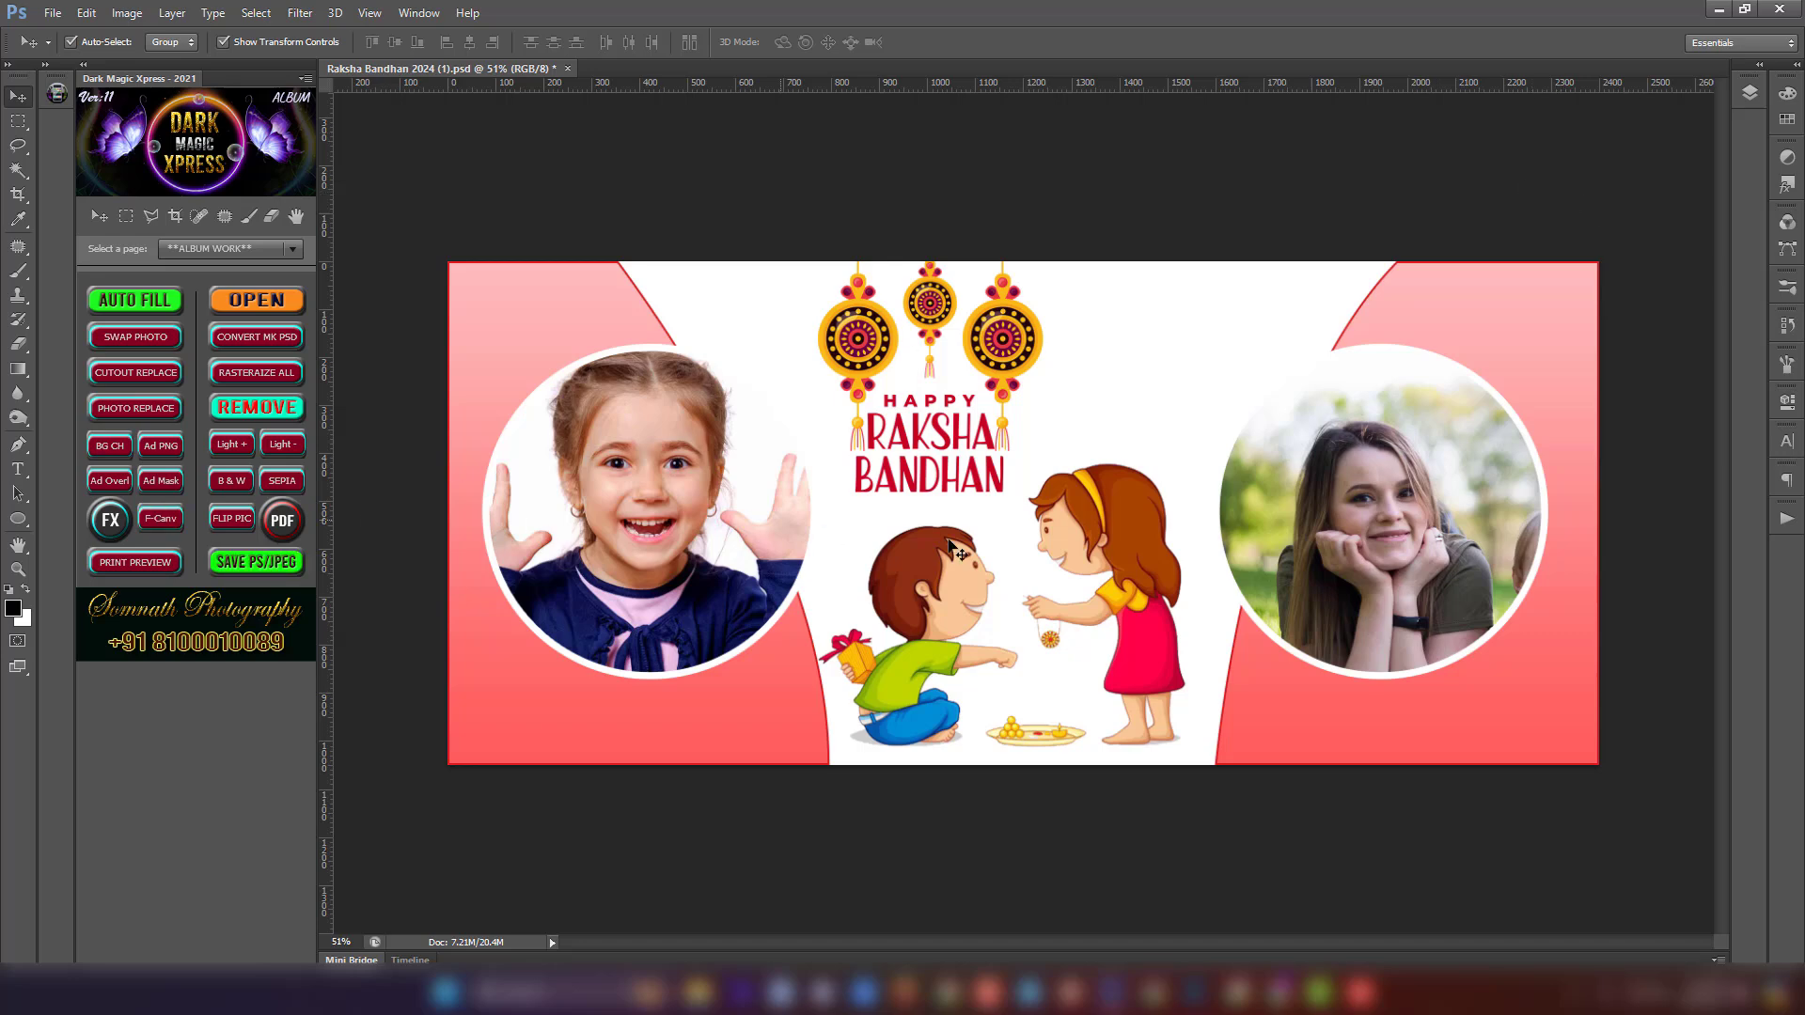
Step: Flip the whole mug design horizontally and place it on a print preview page near the page's upper edge
{"action": "left_click", "coordinate": [166, 517]}
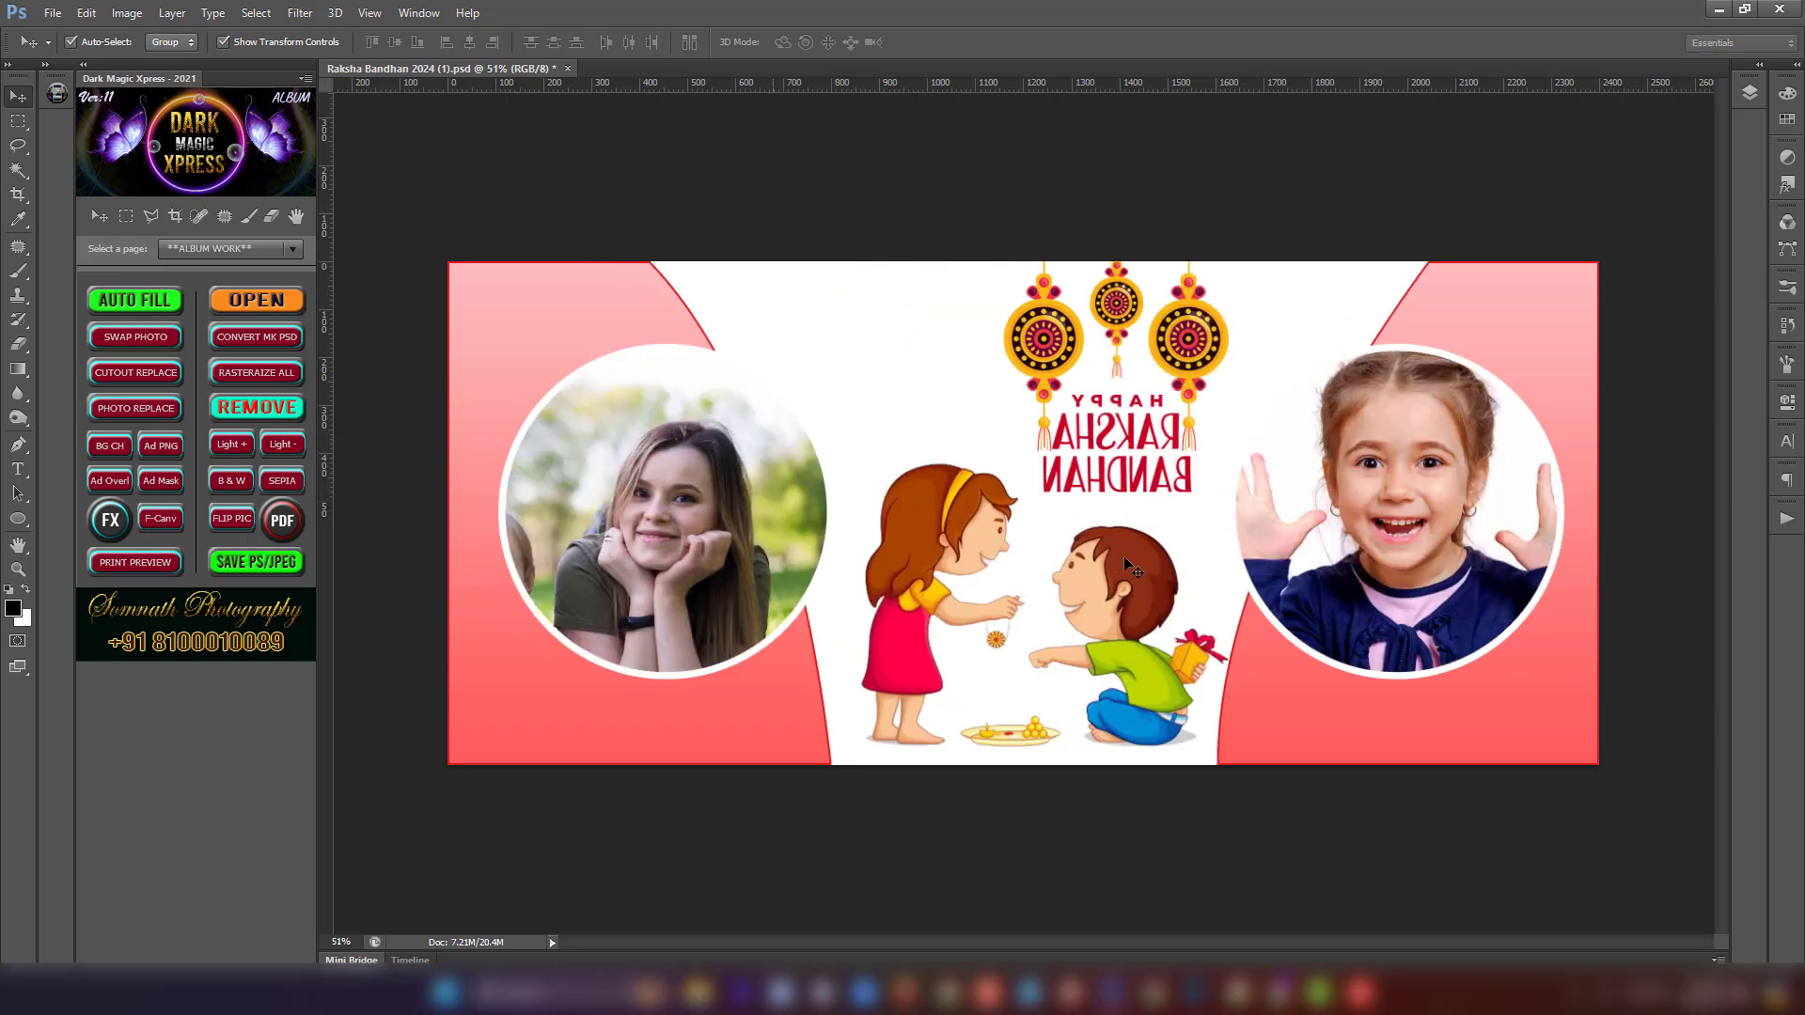
{"action": "left_click", "coordinate": [145, 566]}
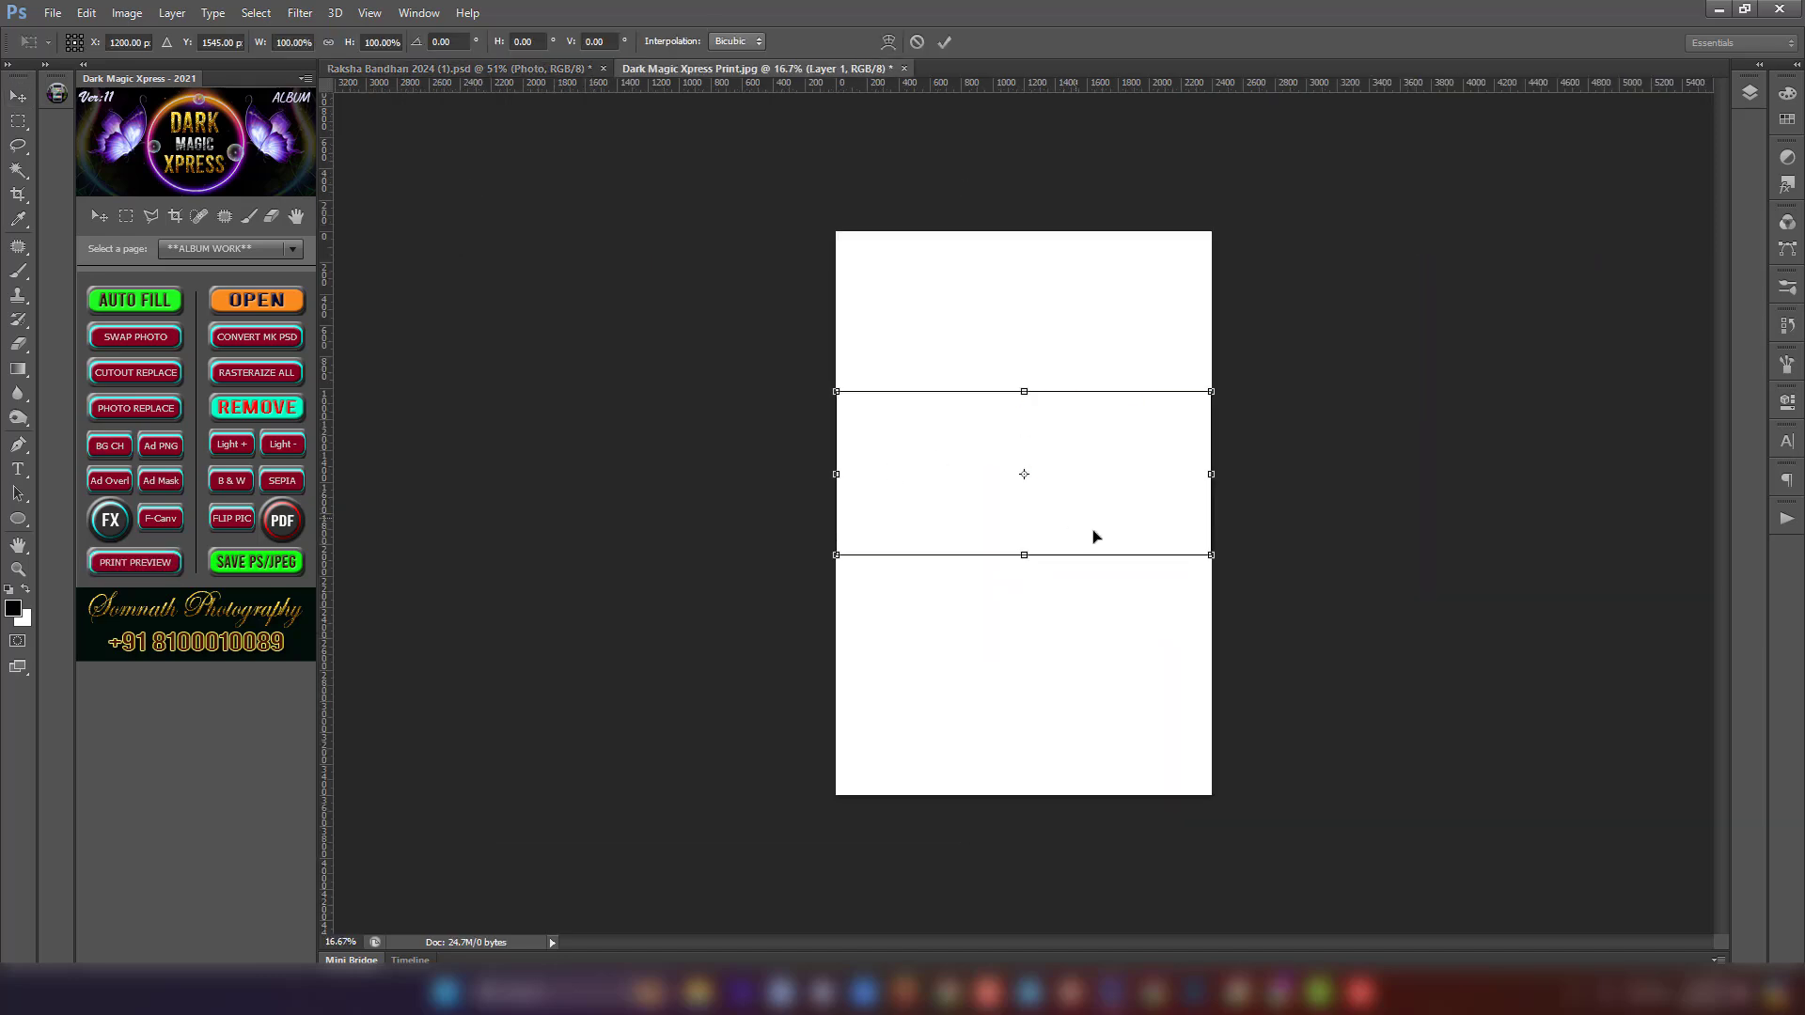
{"action": "left_click_drag", "start_coordinate": [1095, 512], "coordinate": [1088, 368]}
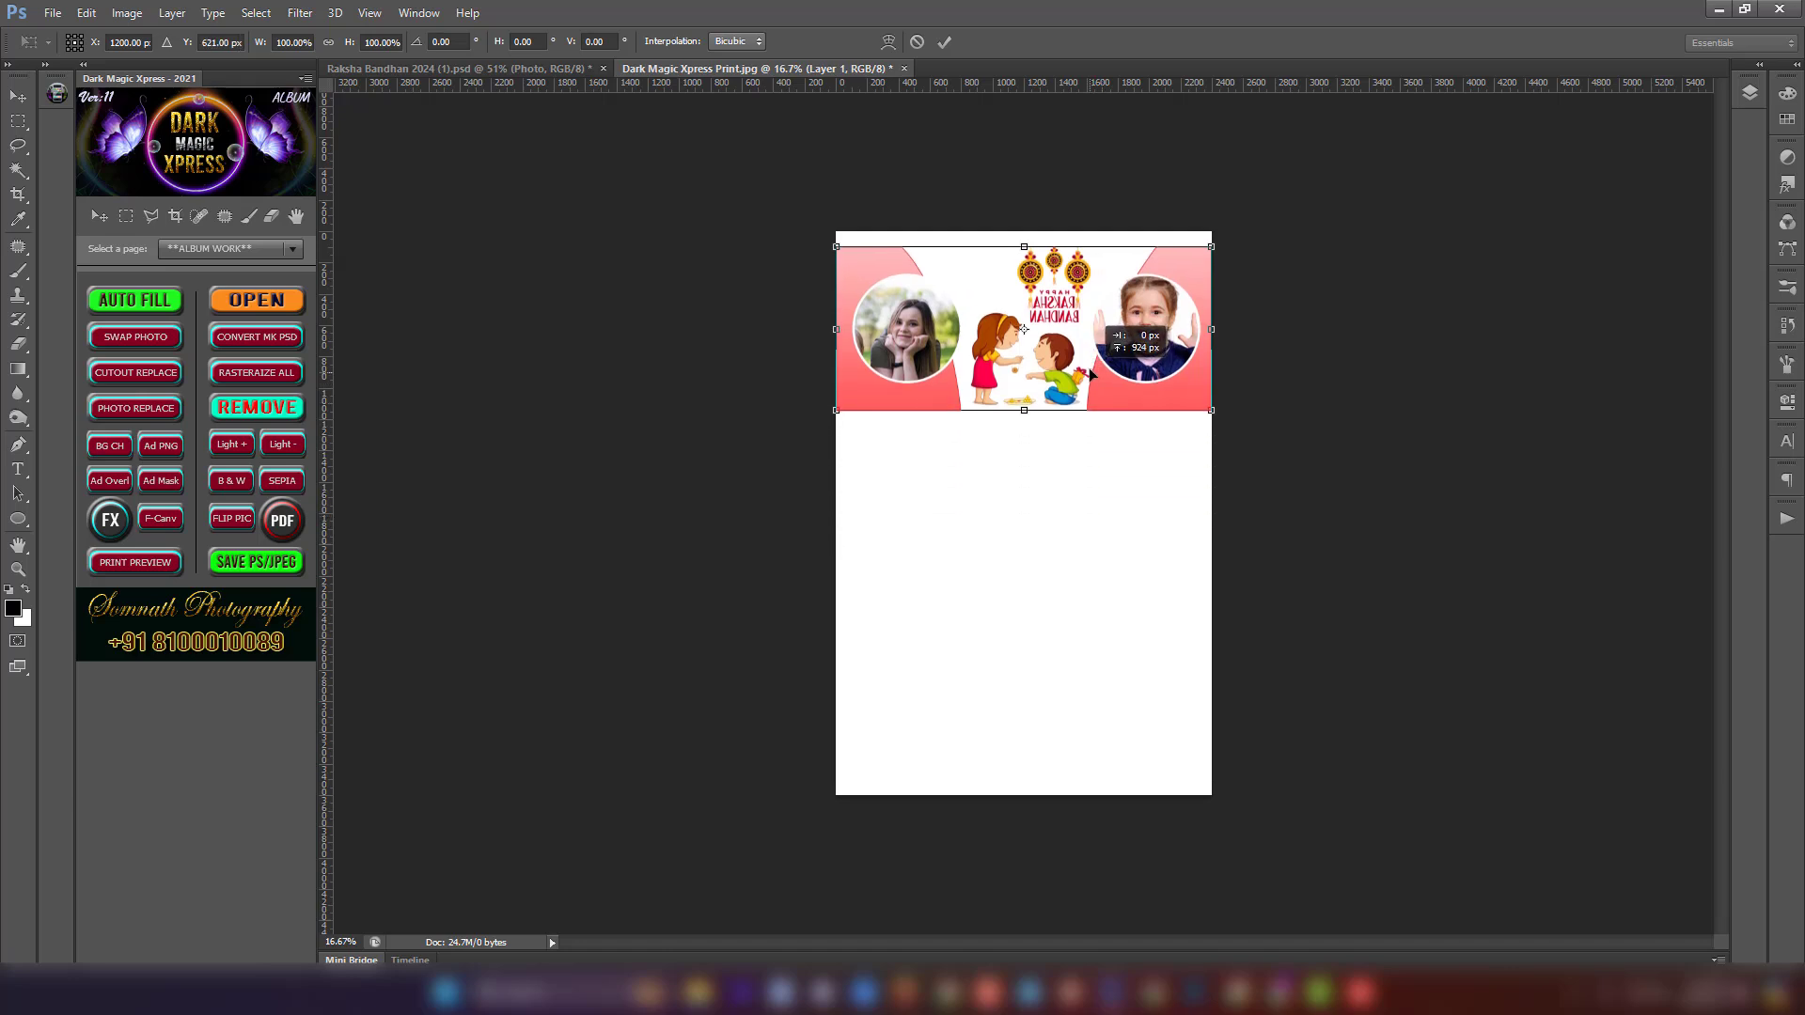
{"action": "key", "text": "Return"}
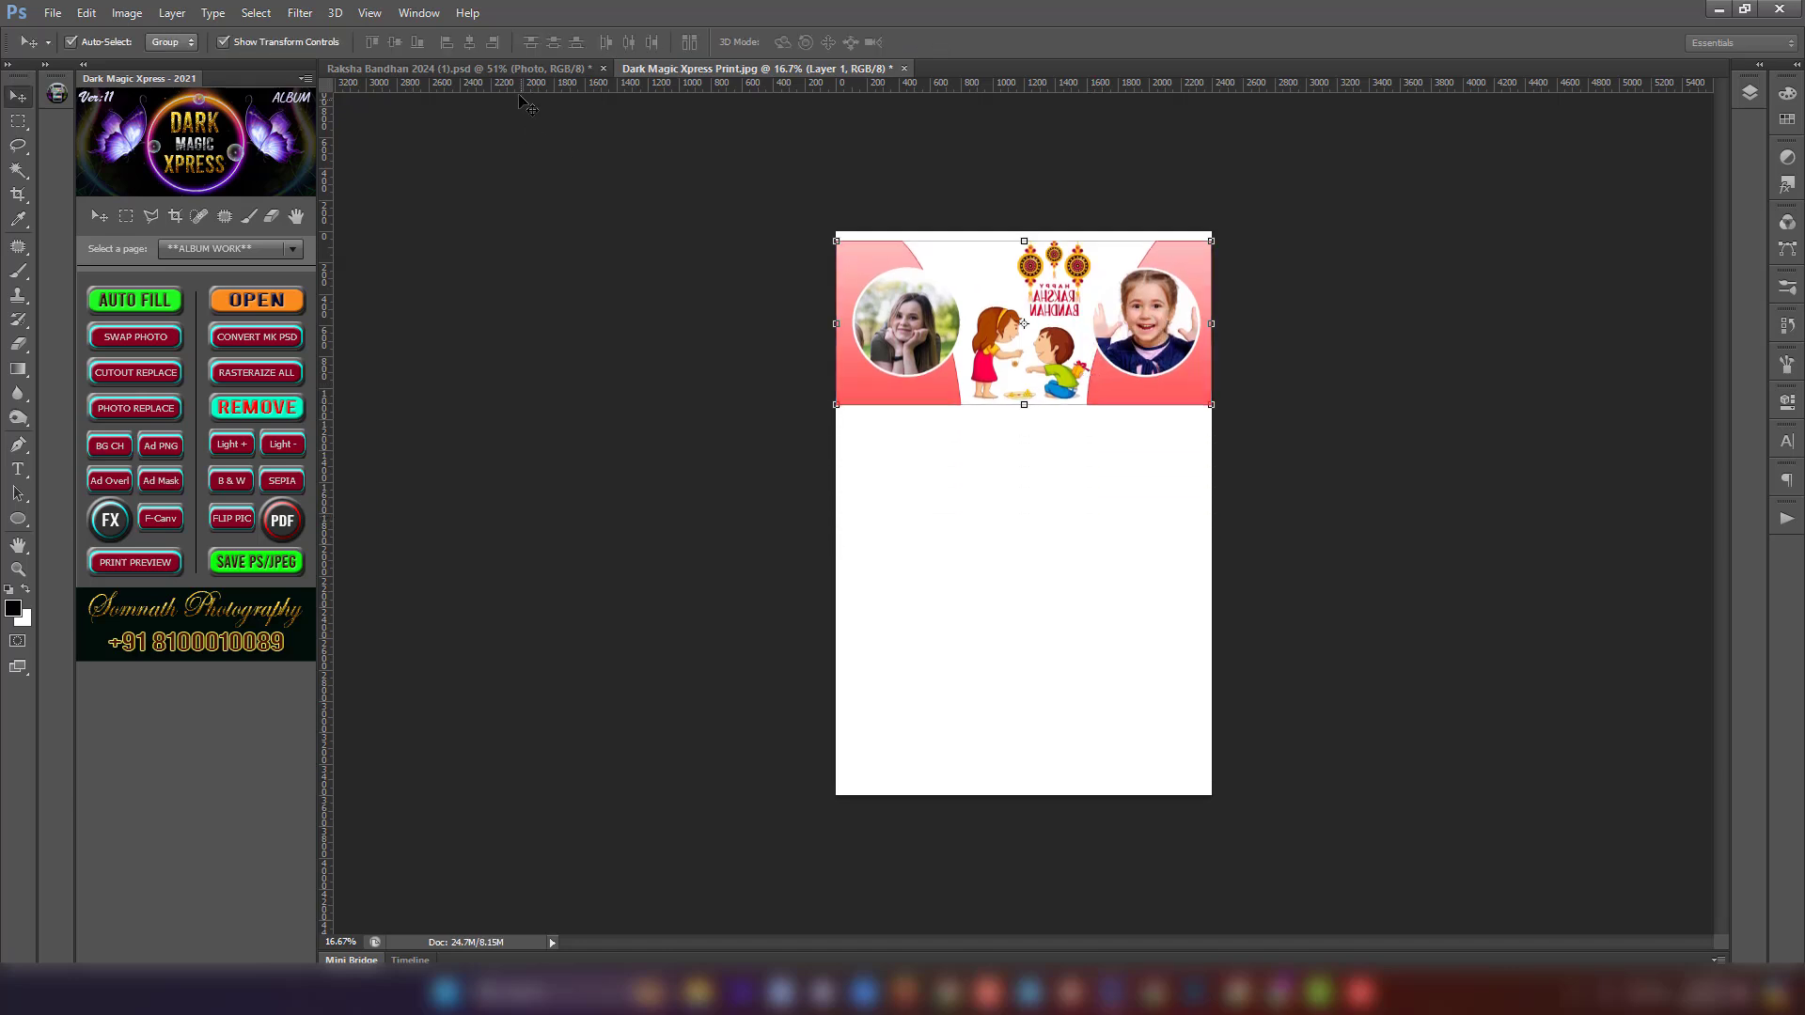
Step: Close the Raksha Bandhan 2024 (1) template, leaving the Dark Magic Xpress Print page open
{"action": "left_click", "coordinate": [499, 68]}
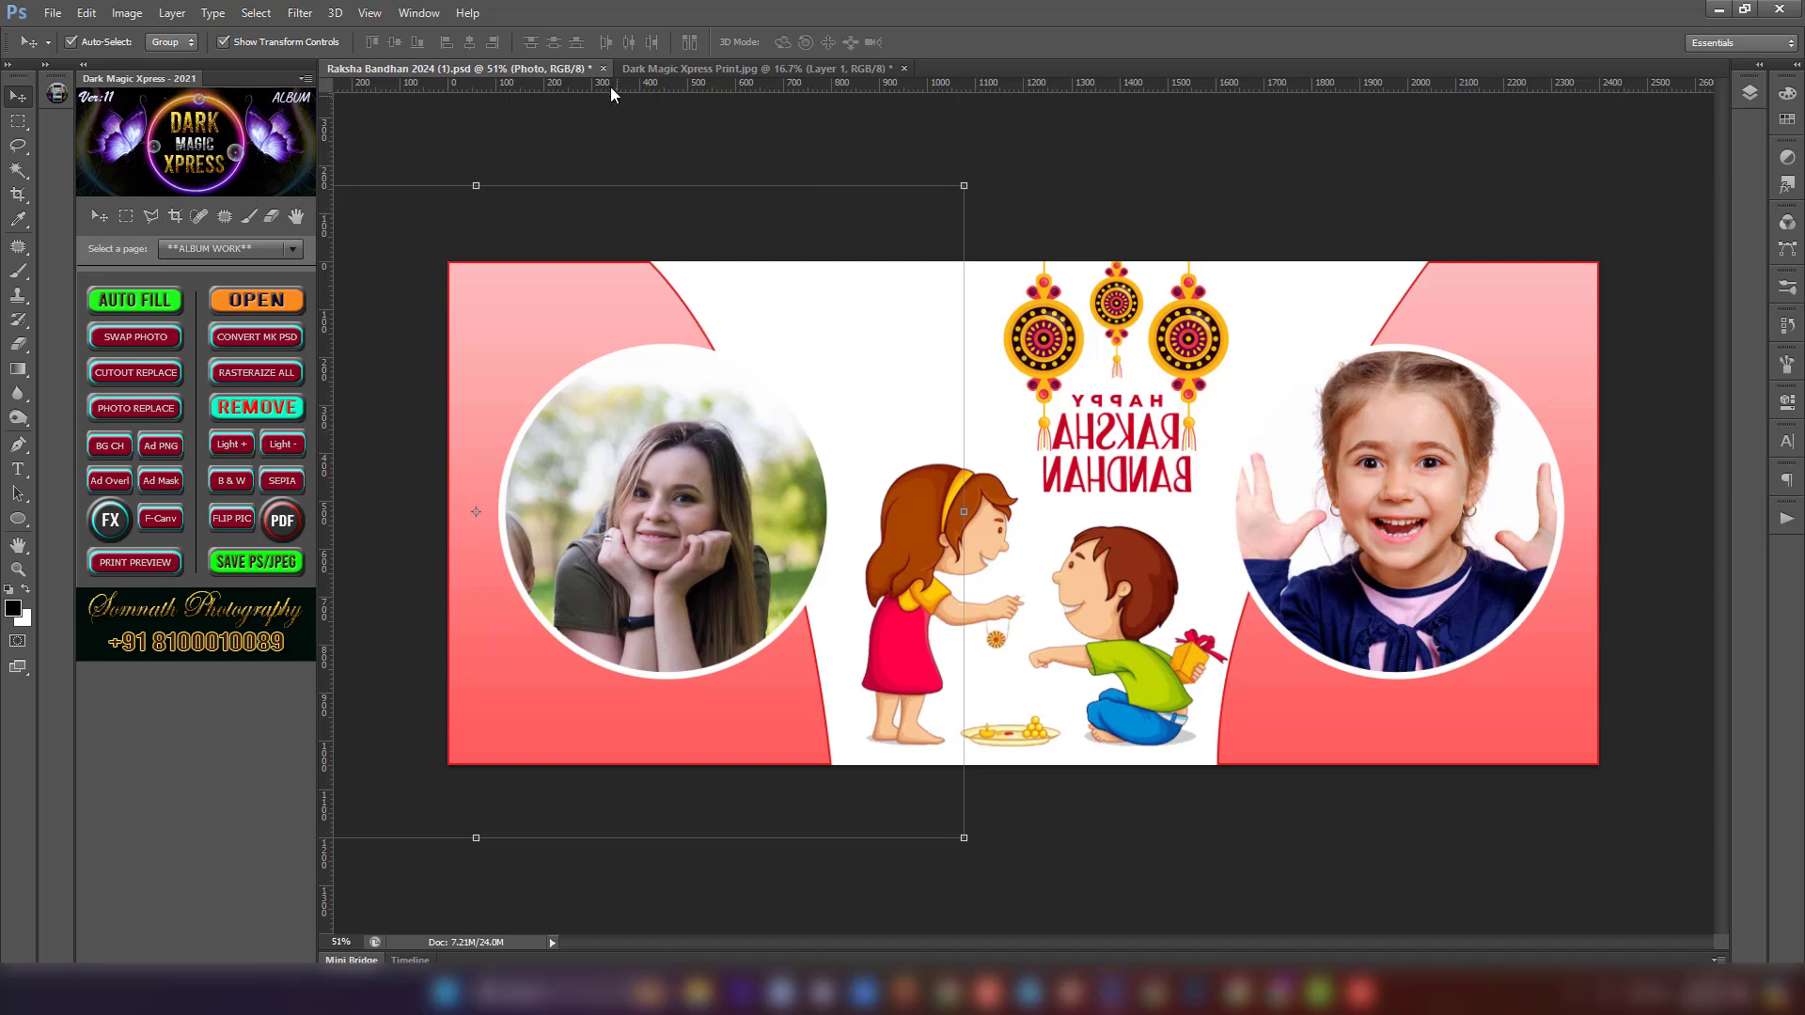
{"action": "left_click", "coordinate": [735, 67]}
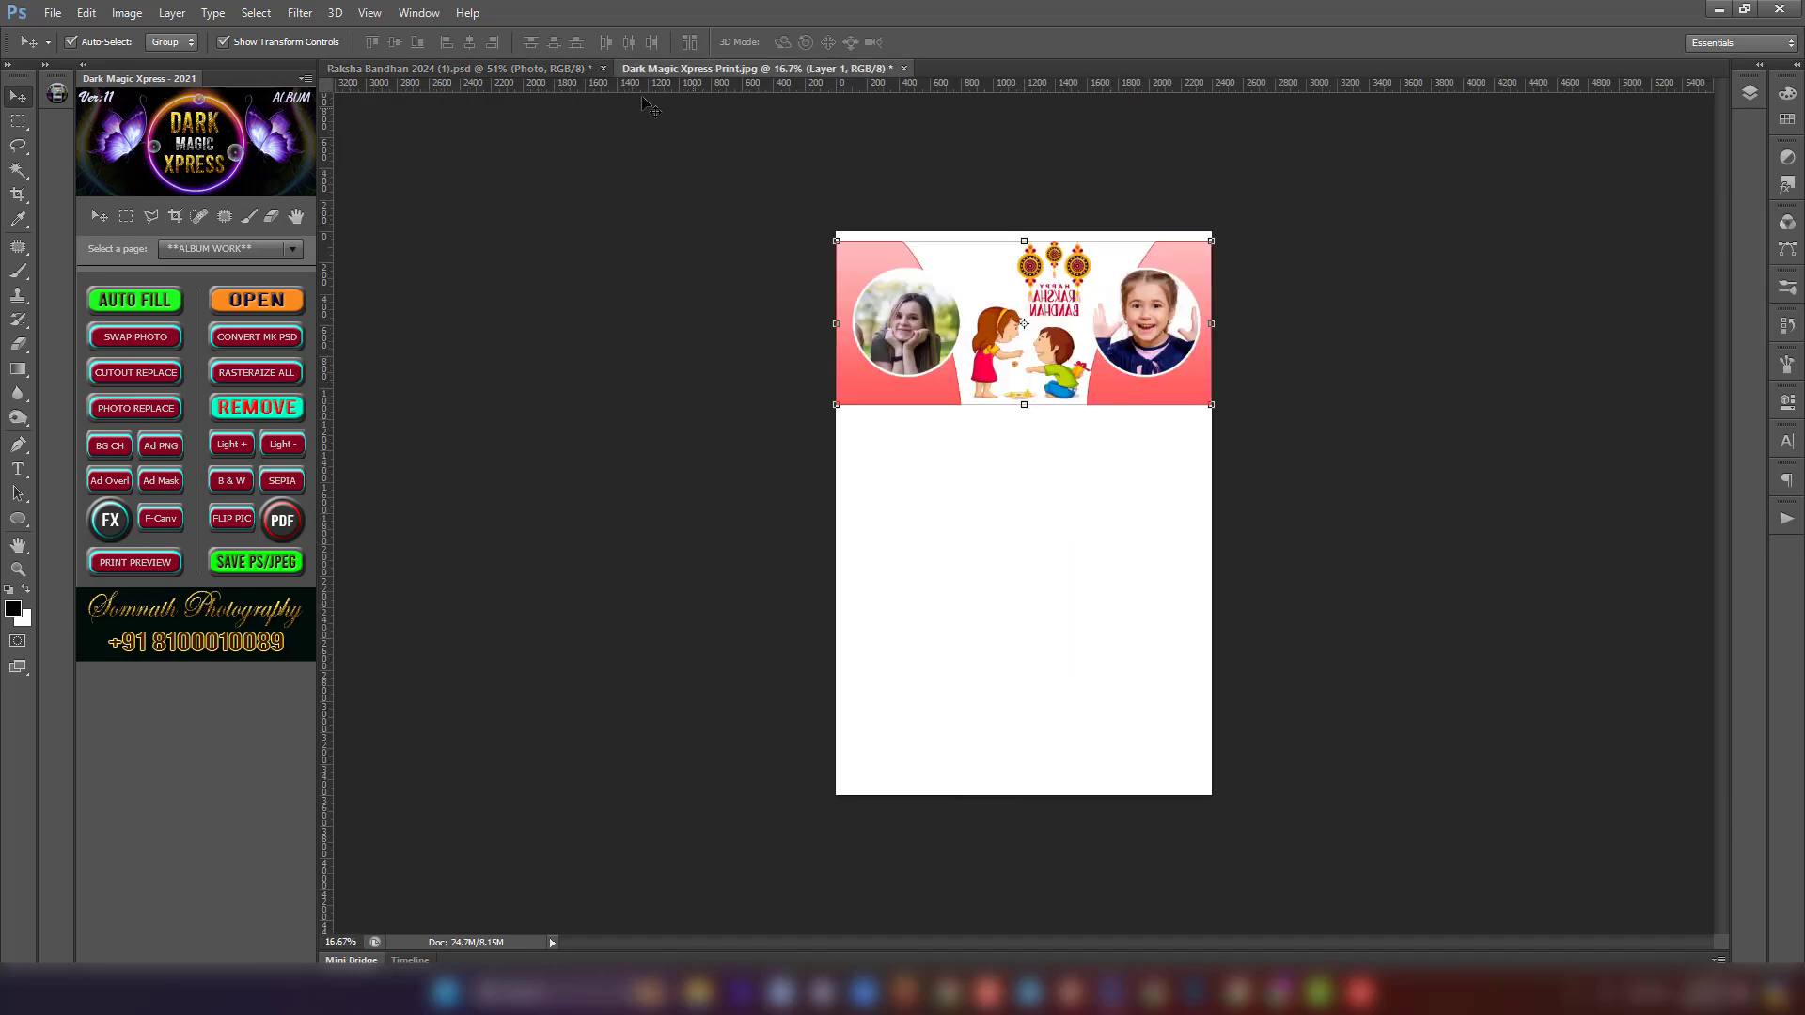
{"action": "left_click", "coordinate": [549, 71]}
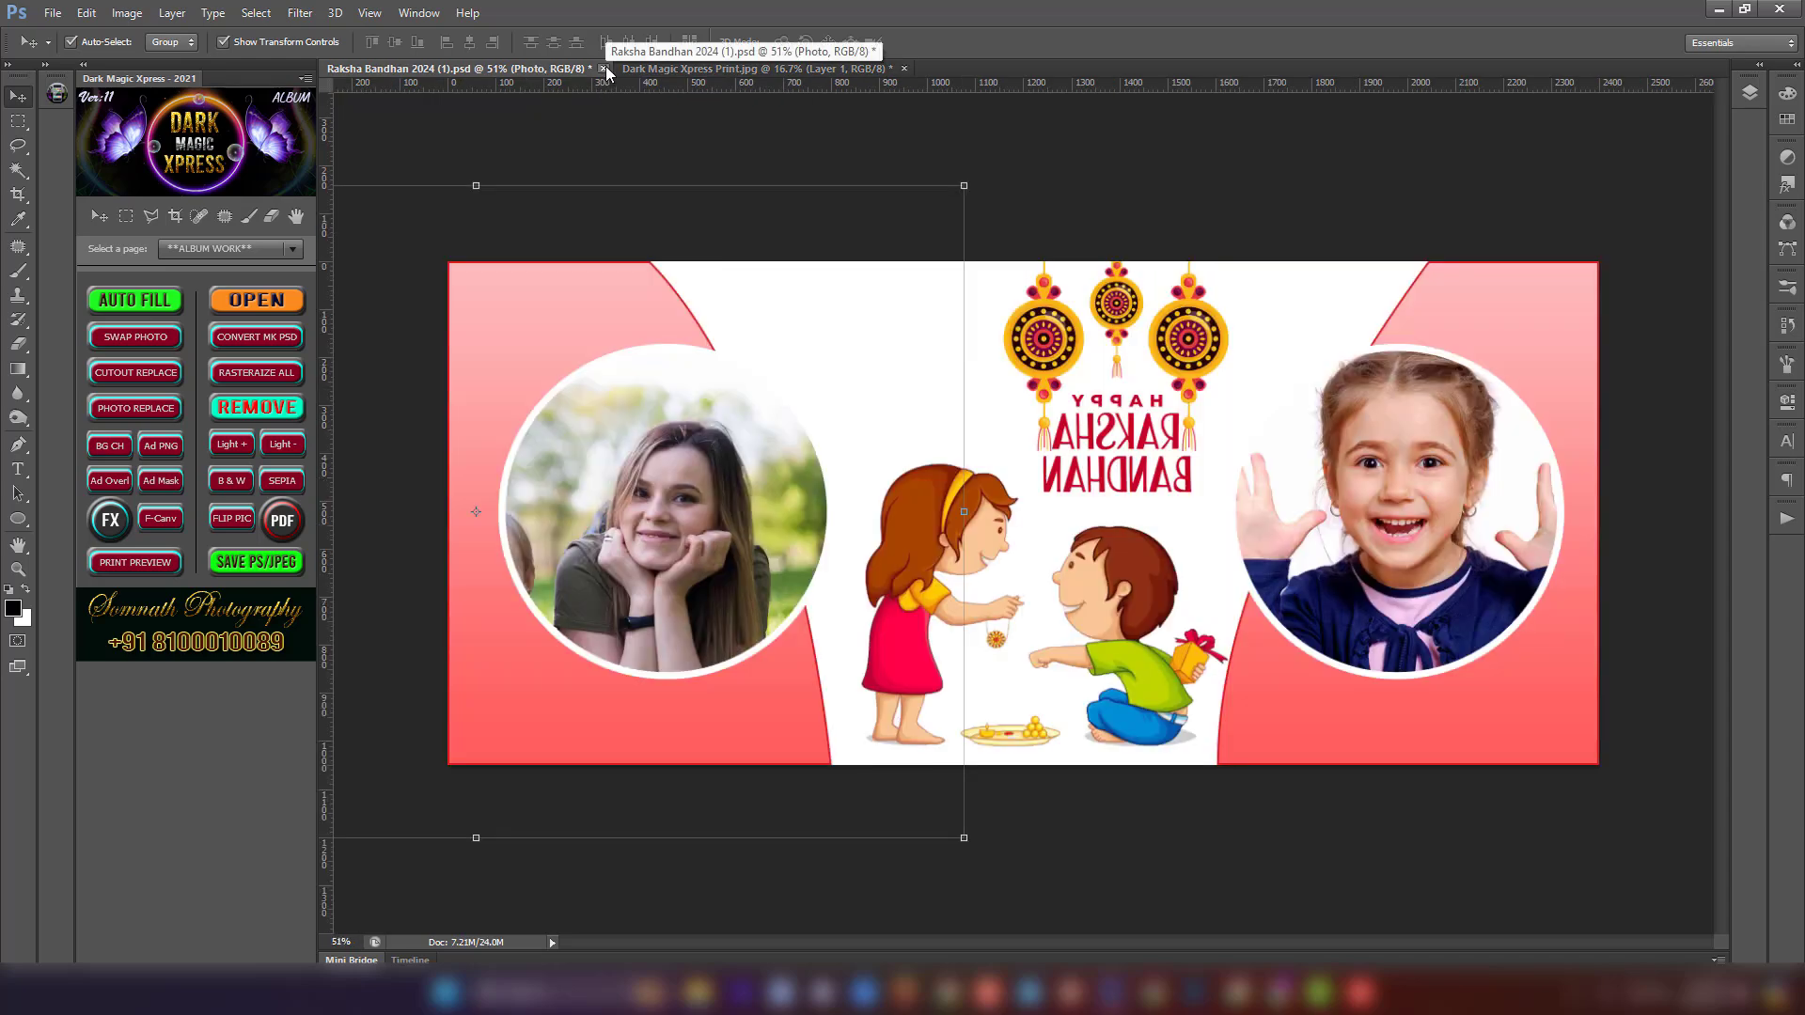
{"action": "left_click", "coordinate": [603, 69]}
{"action": "left_click", "coordinate": [903, 372]}
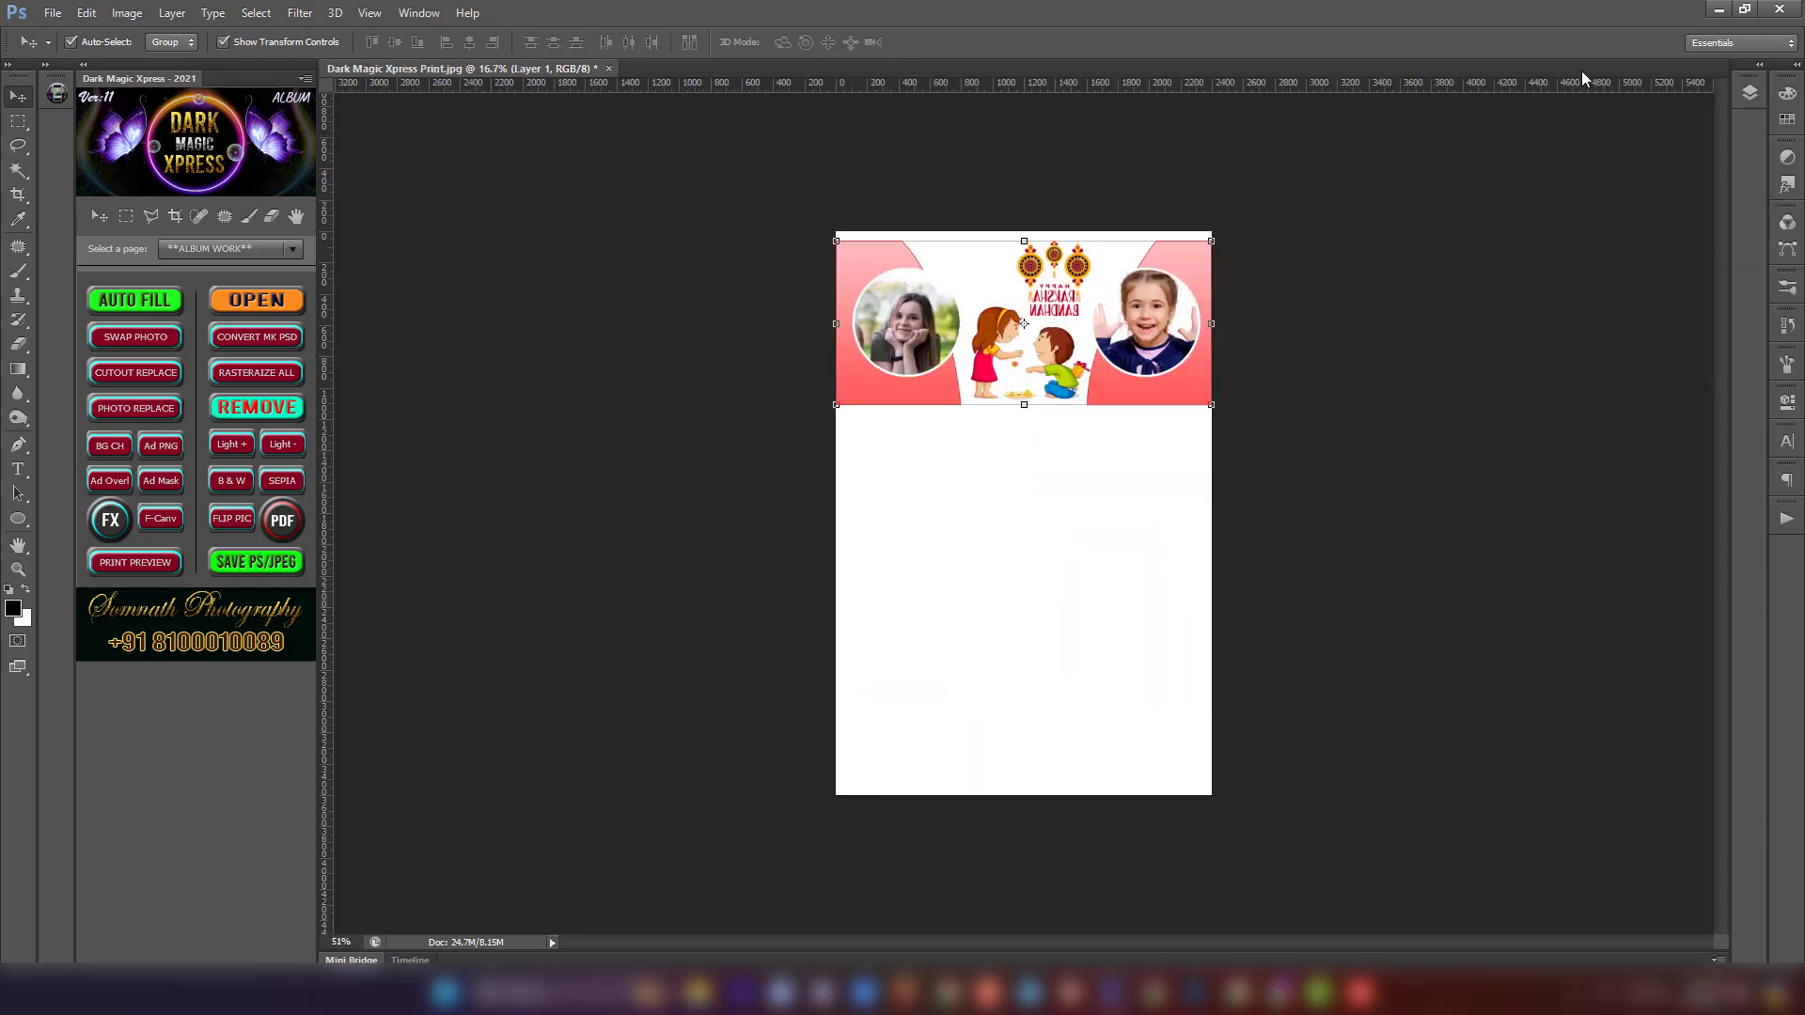
Step: Open the Raksha Bandhan 2024 (4) template from the template folder in Photoshop
{"action": "left_click", "coordinate": [1718, 9]}
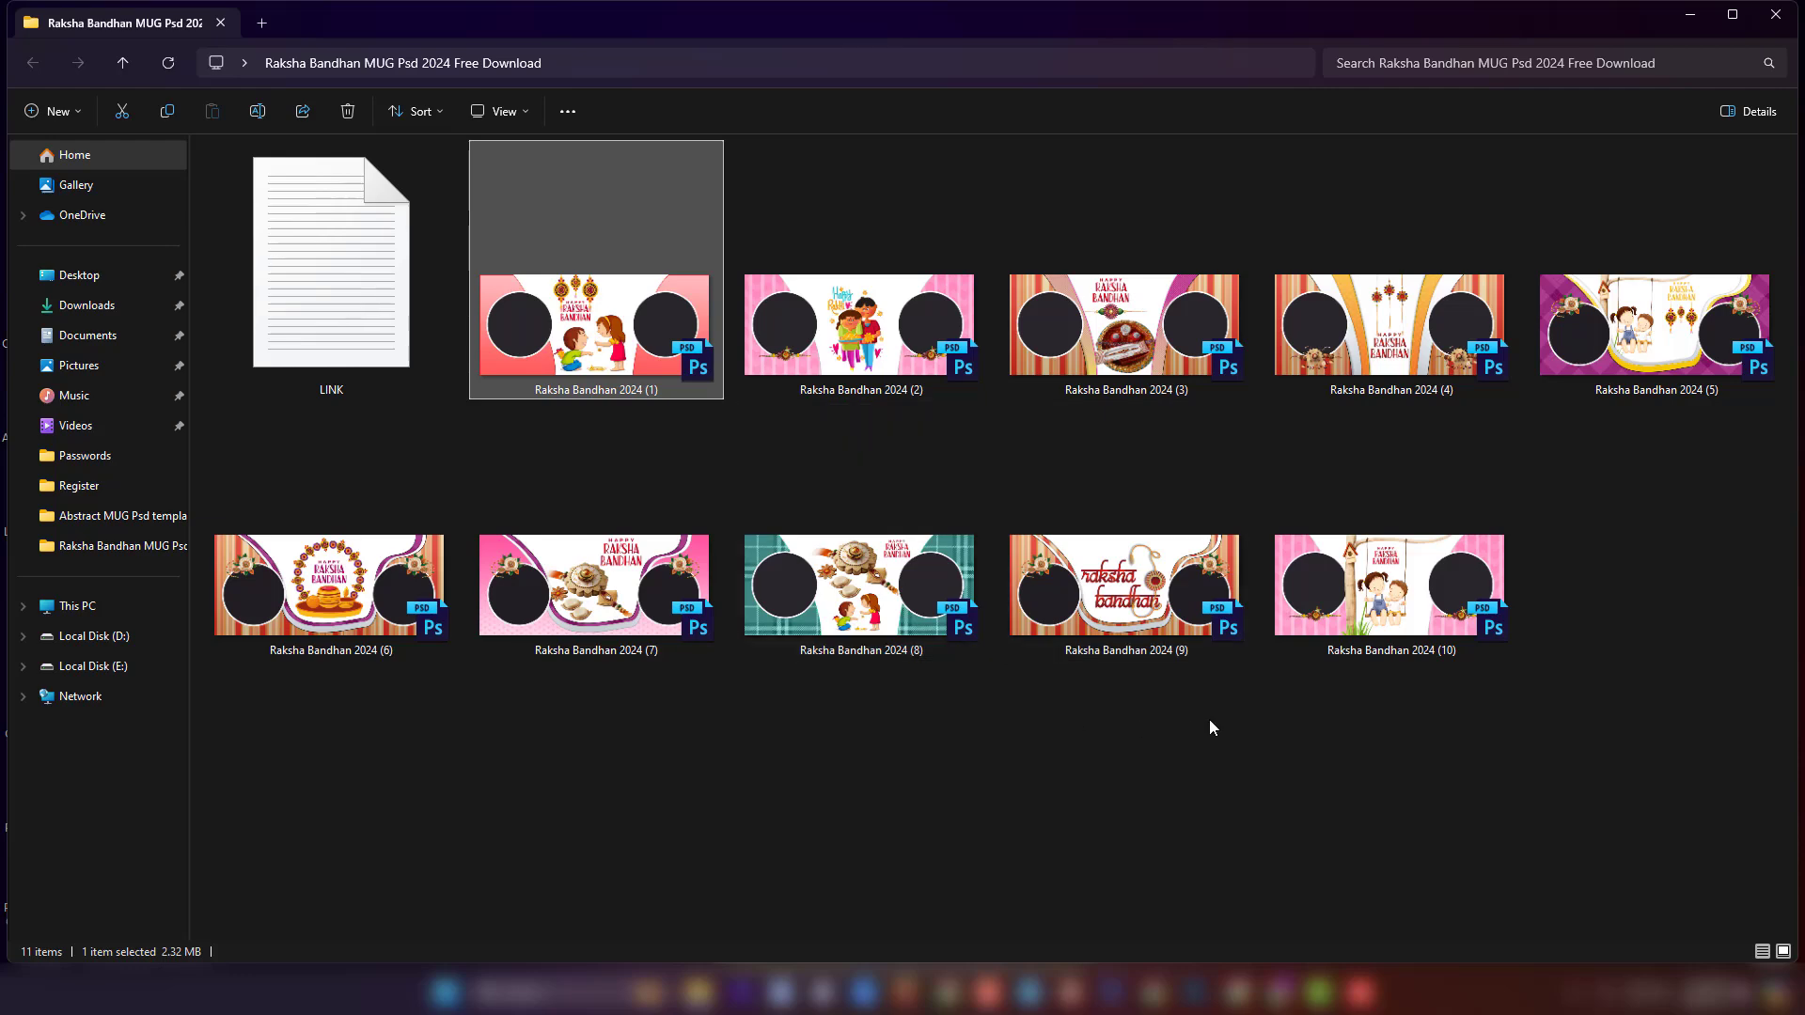
{"action": "left_click_drag", "start_coordinate": [1305, 384], "coordinate": [1263, 33]}
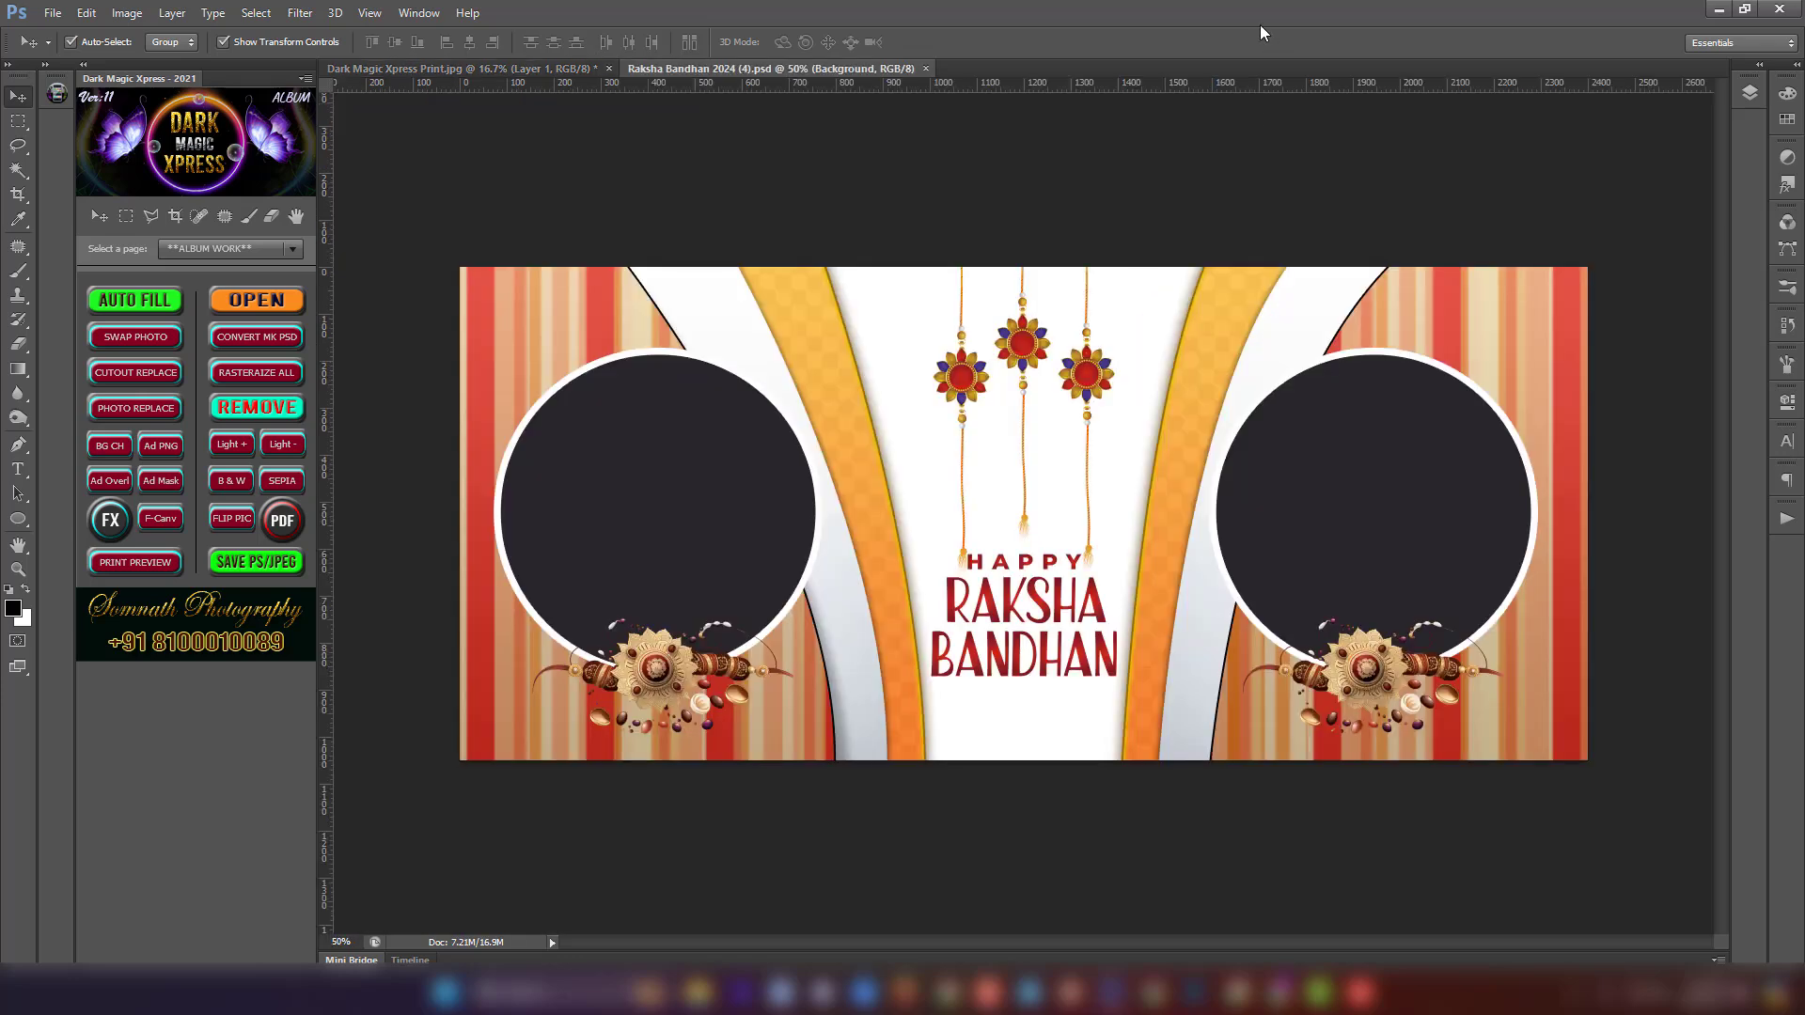
Step: Auto-fill both circle placeholders with baby-2166101_1280 and dd (1) from the innermost USED folder under D:\ALBUM WORK\PHOTOS
{"action": "left_click", "coordinate": [643, 559]}
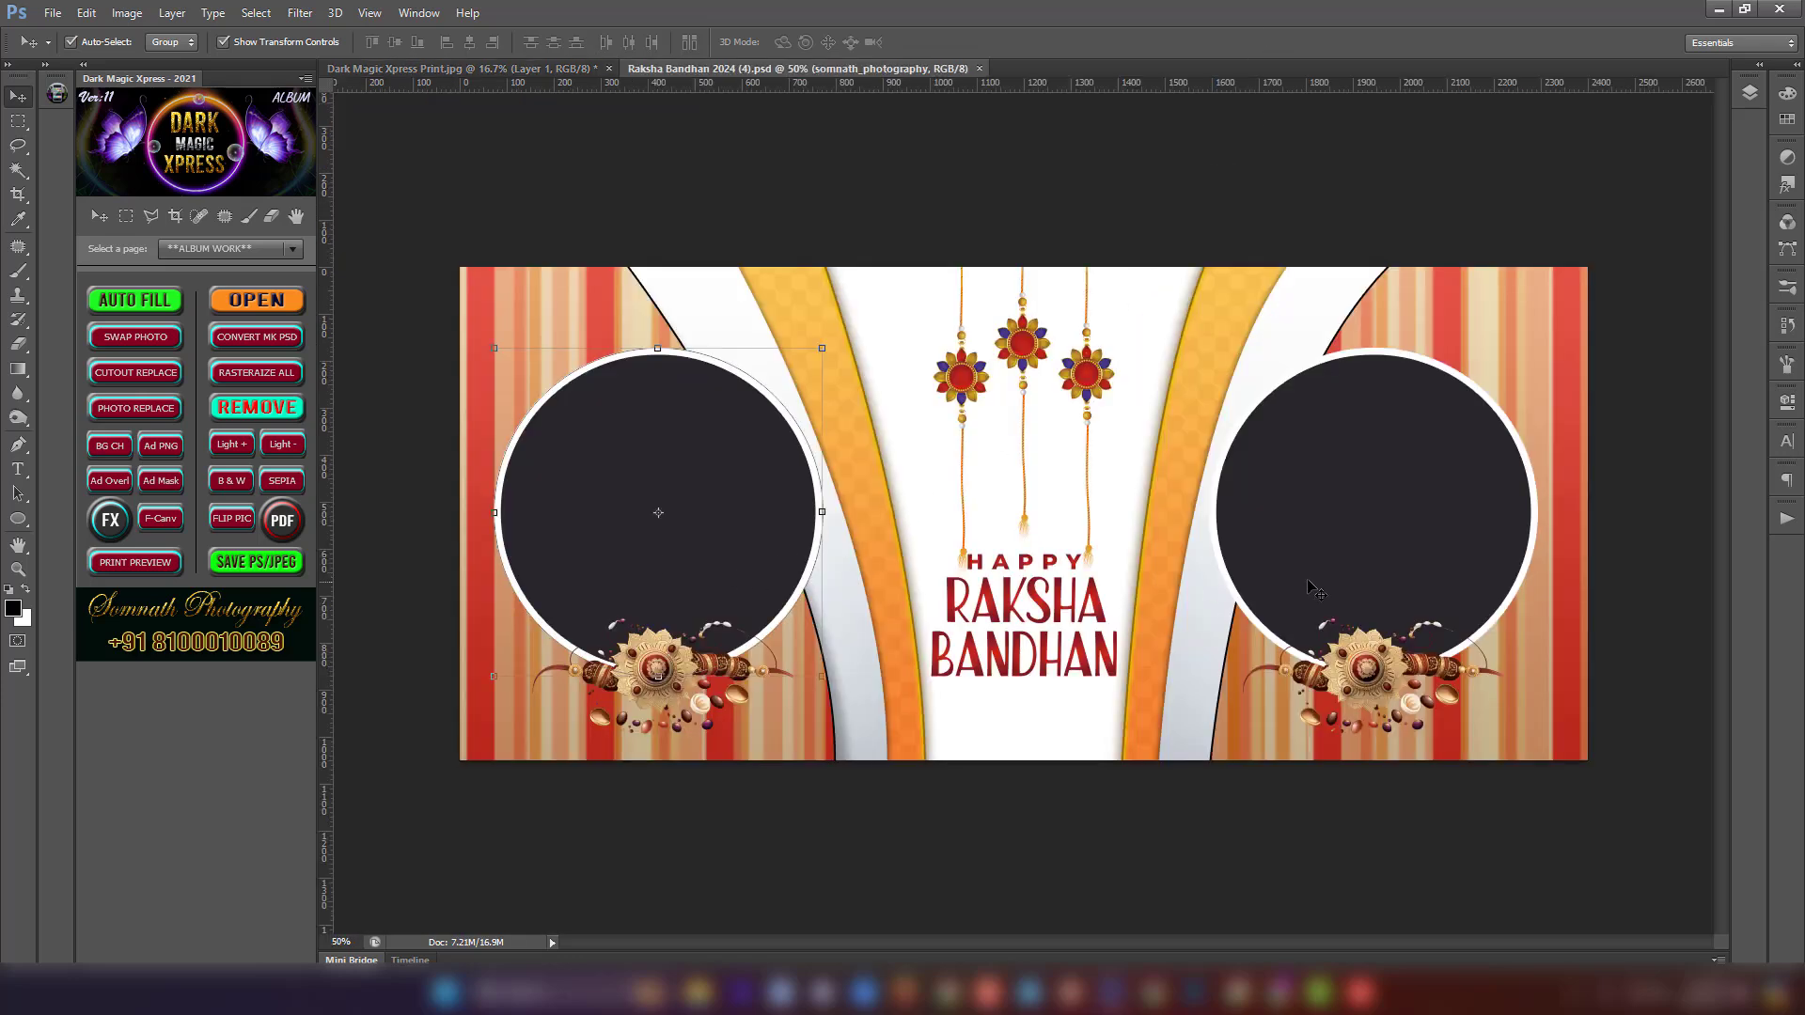
{"action": "left_click", "coordinate": [1377, 512], "text": "shift"}
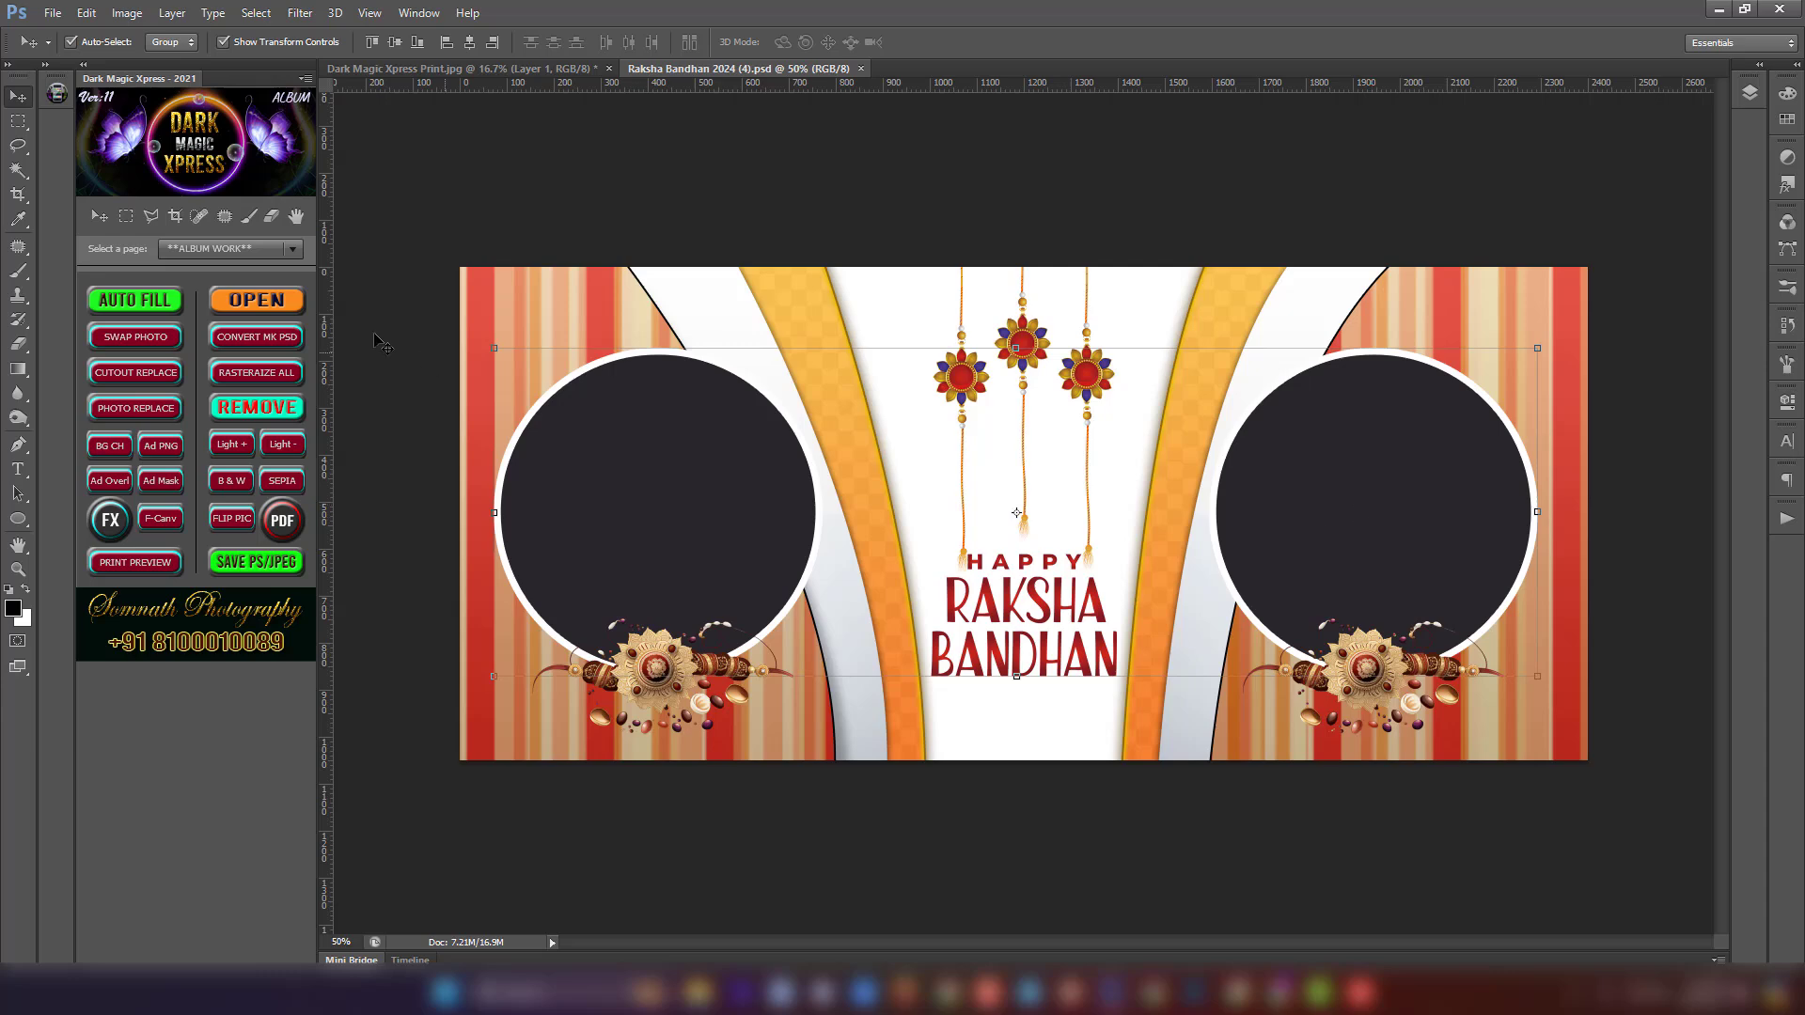
{"action": "left_click", "coordinate": [145, 301]}
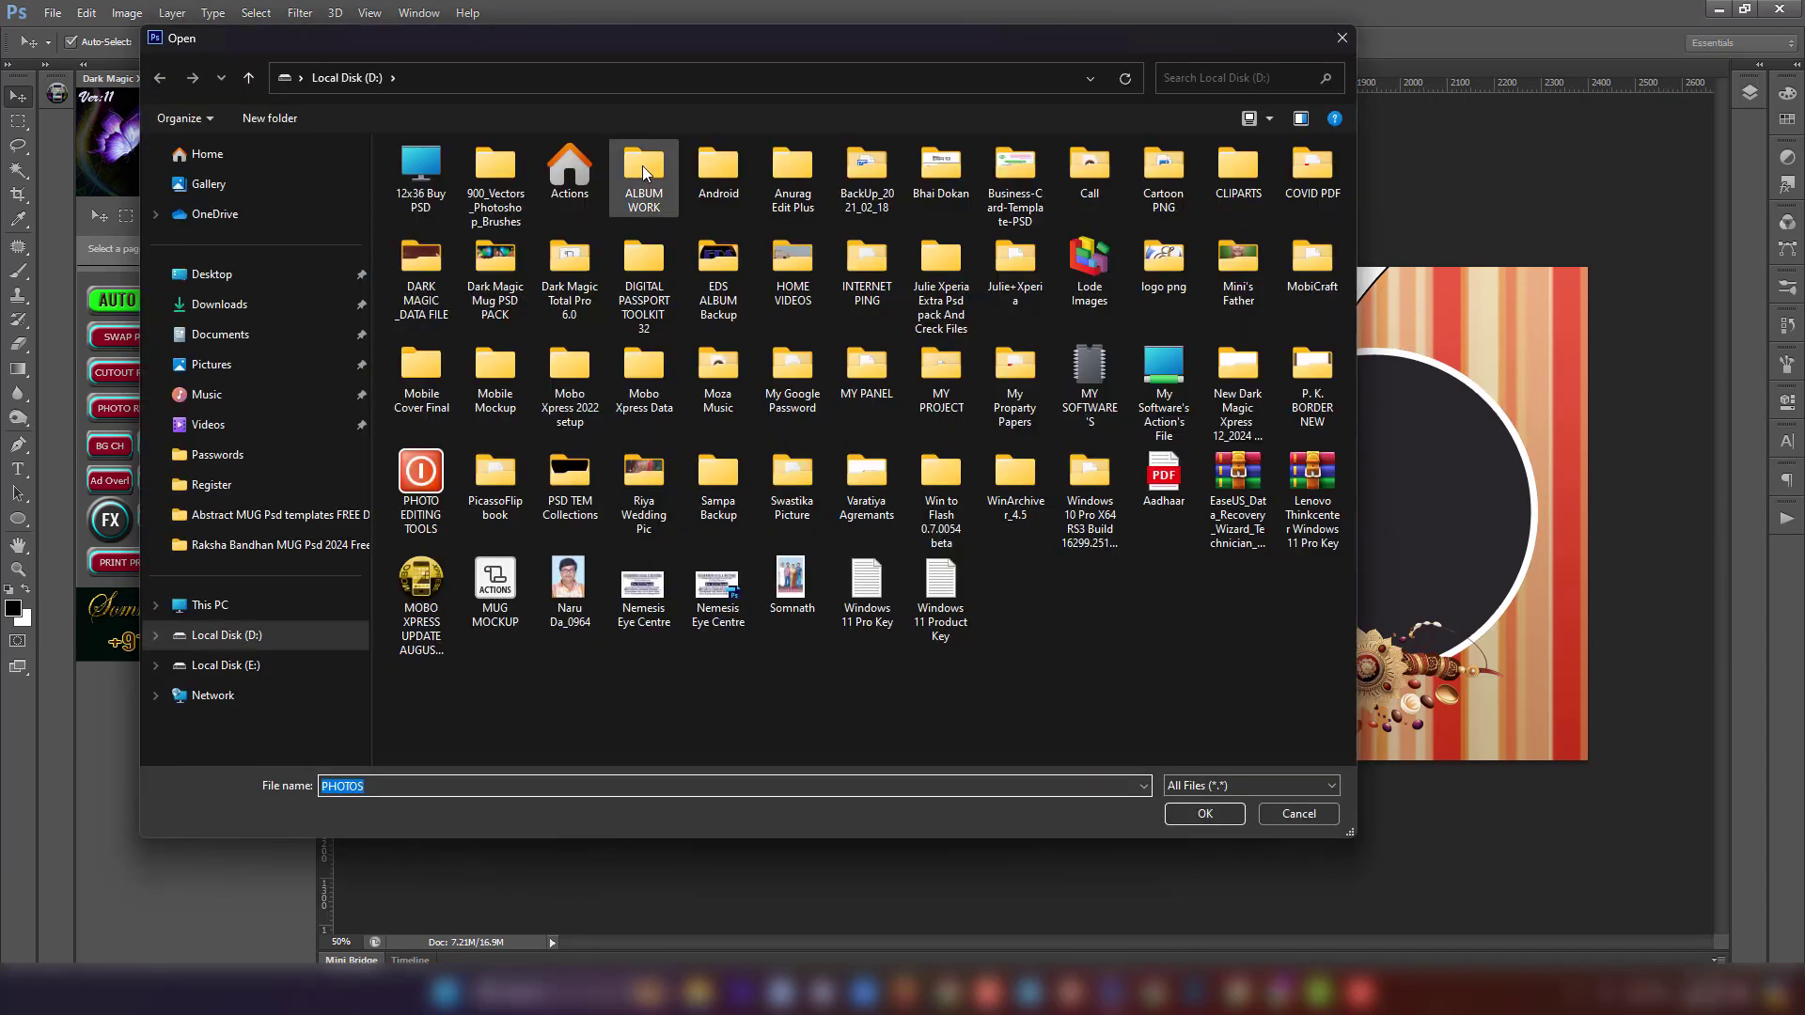
{"action": "double_click", "coordinate": [643, 174]}
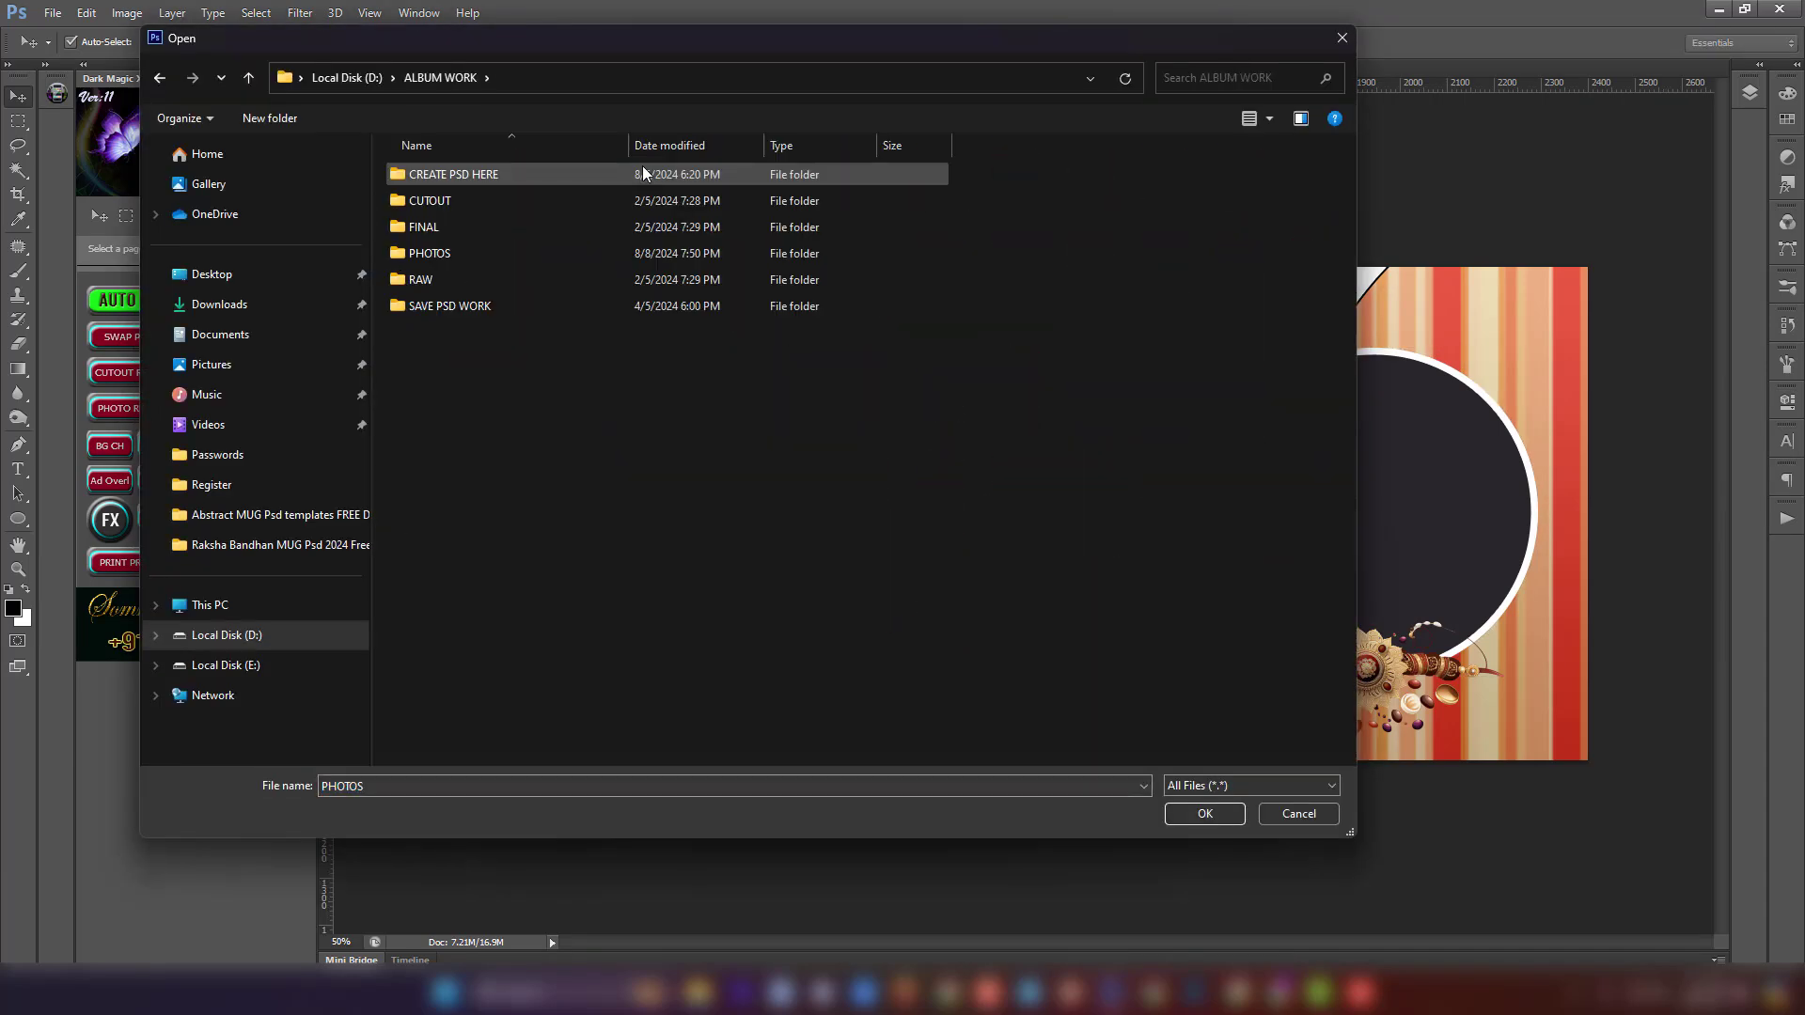
{"action": "double_click", "coordinate": [455, 248]}
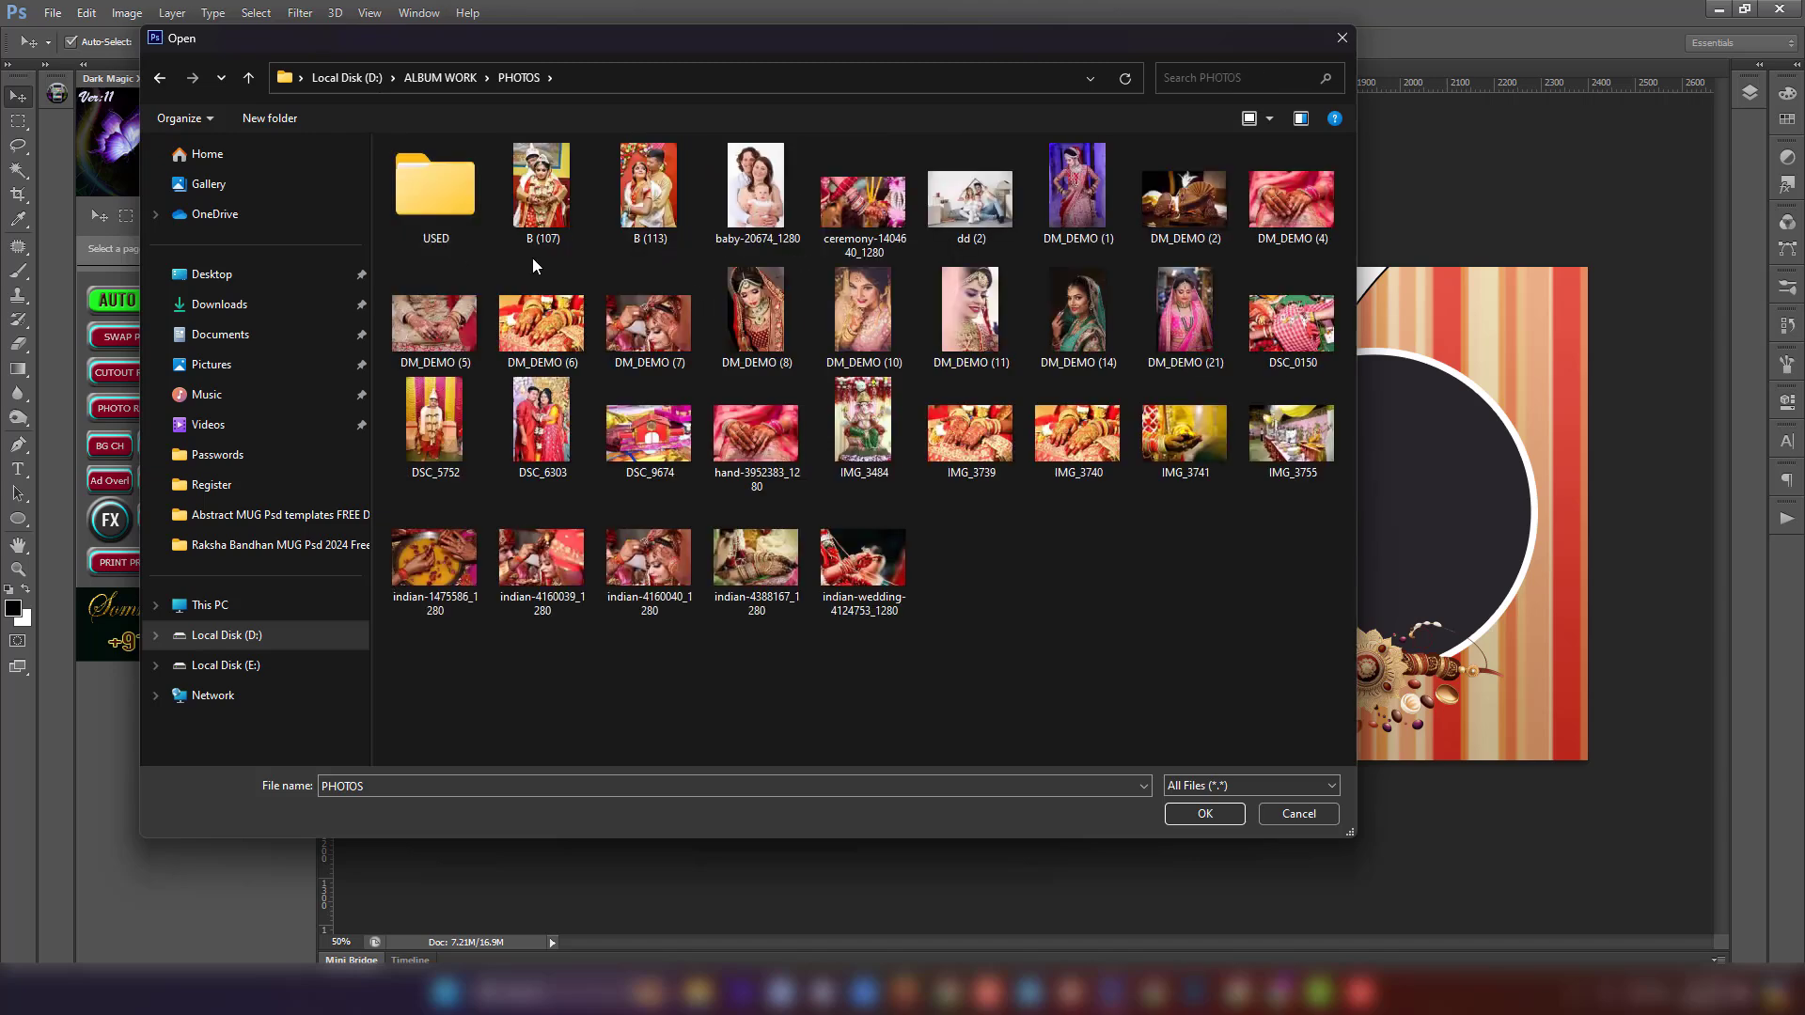
{"action": "double_click", "coordinate": [434, 186]}
{"action": "double_click", "coordinate": [436, 186]}
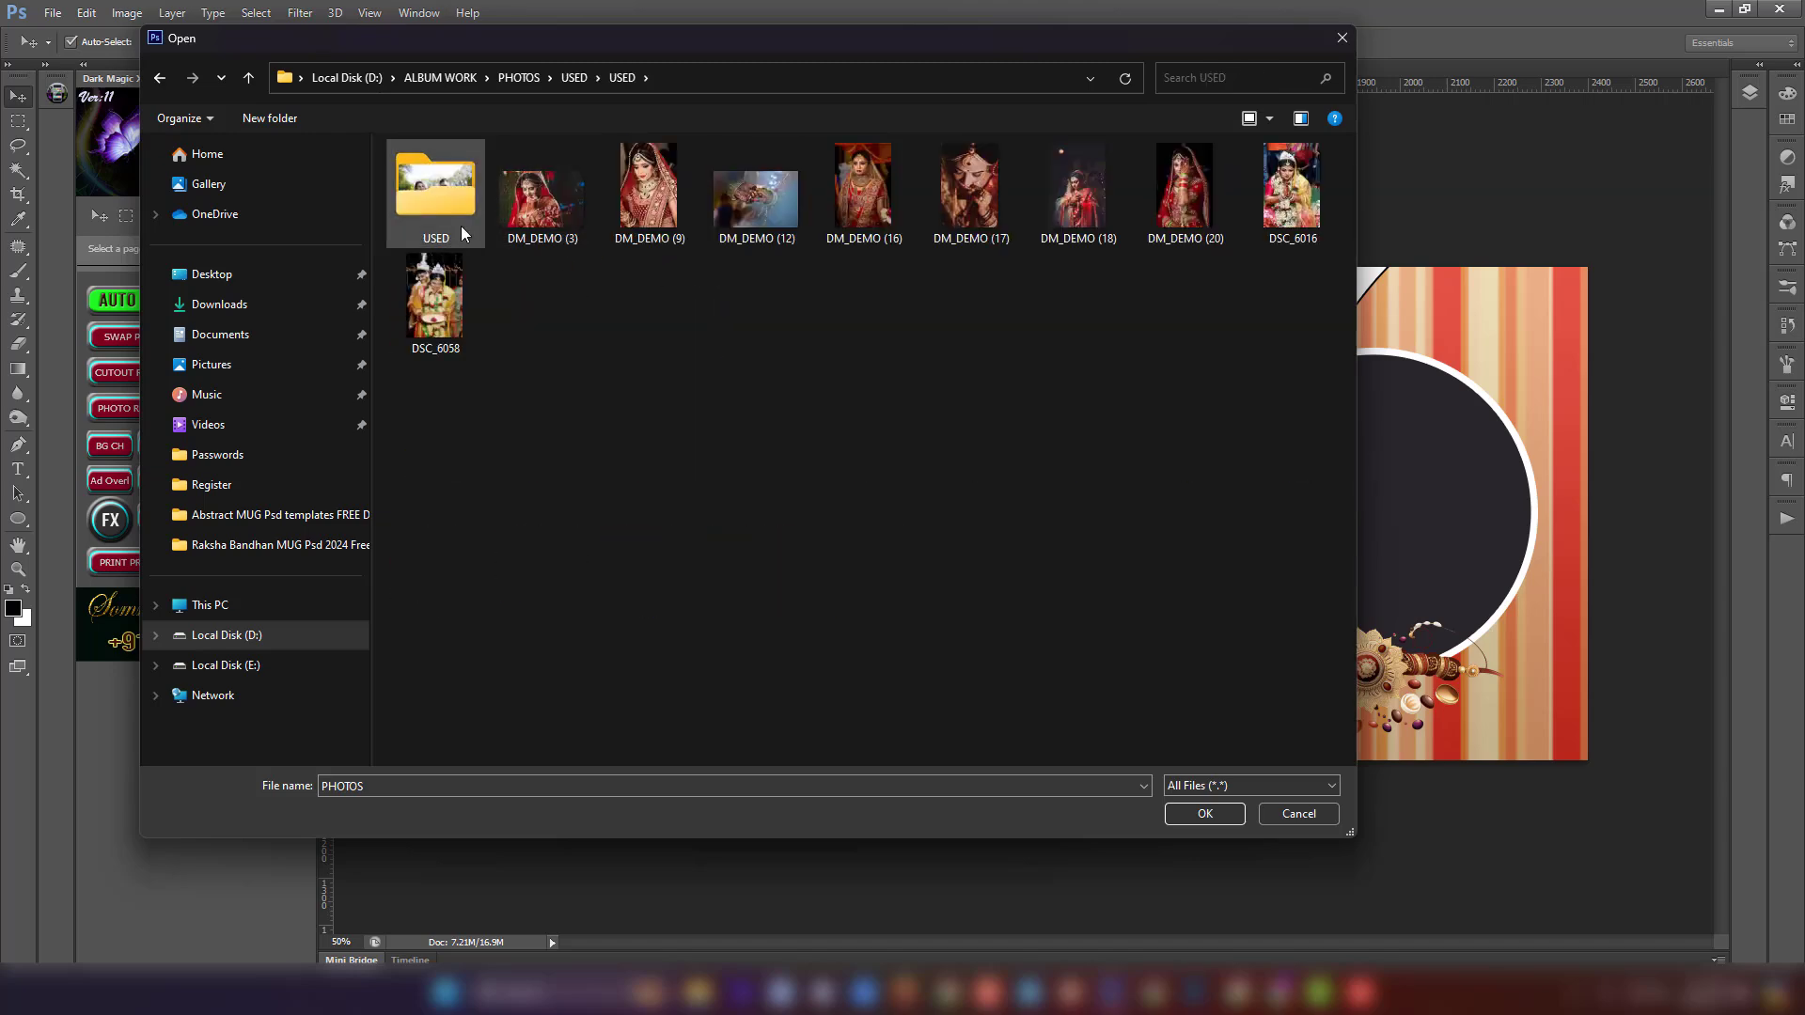
{"action": "double_click", "coordinate": [451, 195]}
{"action": "left_click", "coordinate": [476, 245], "text": "ctrl"}
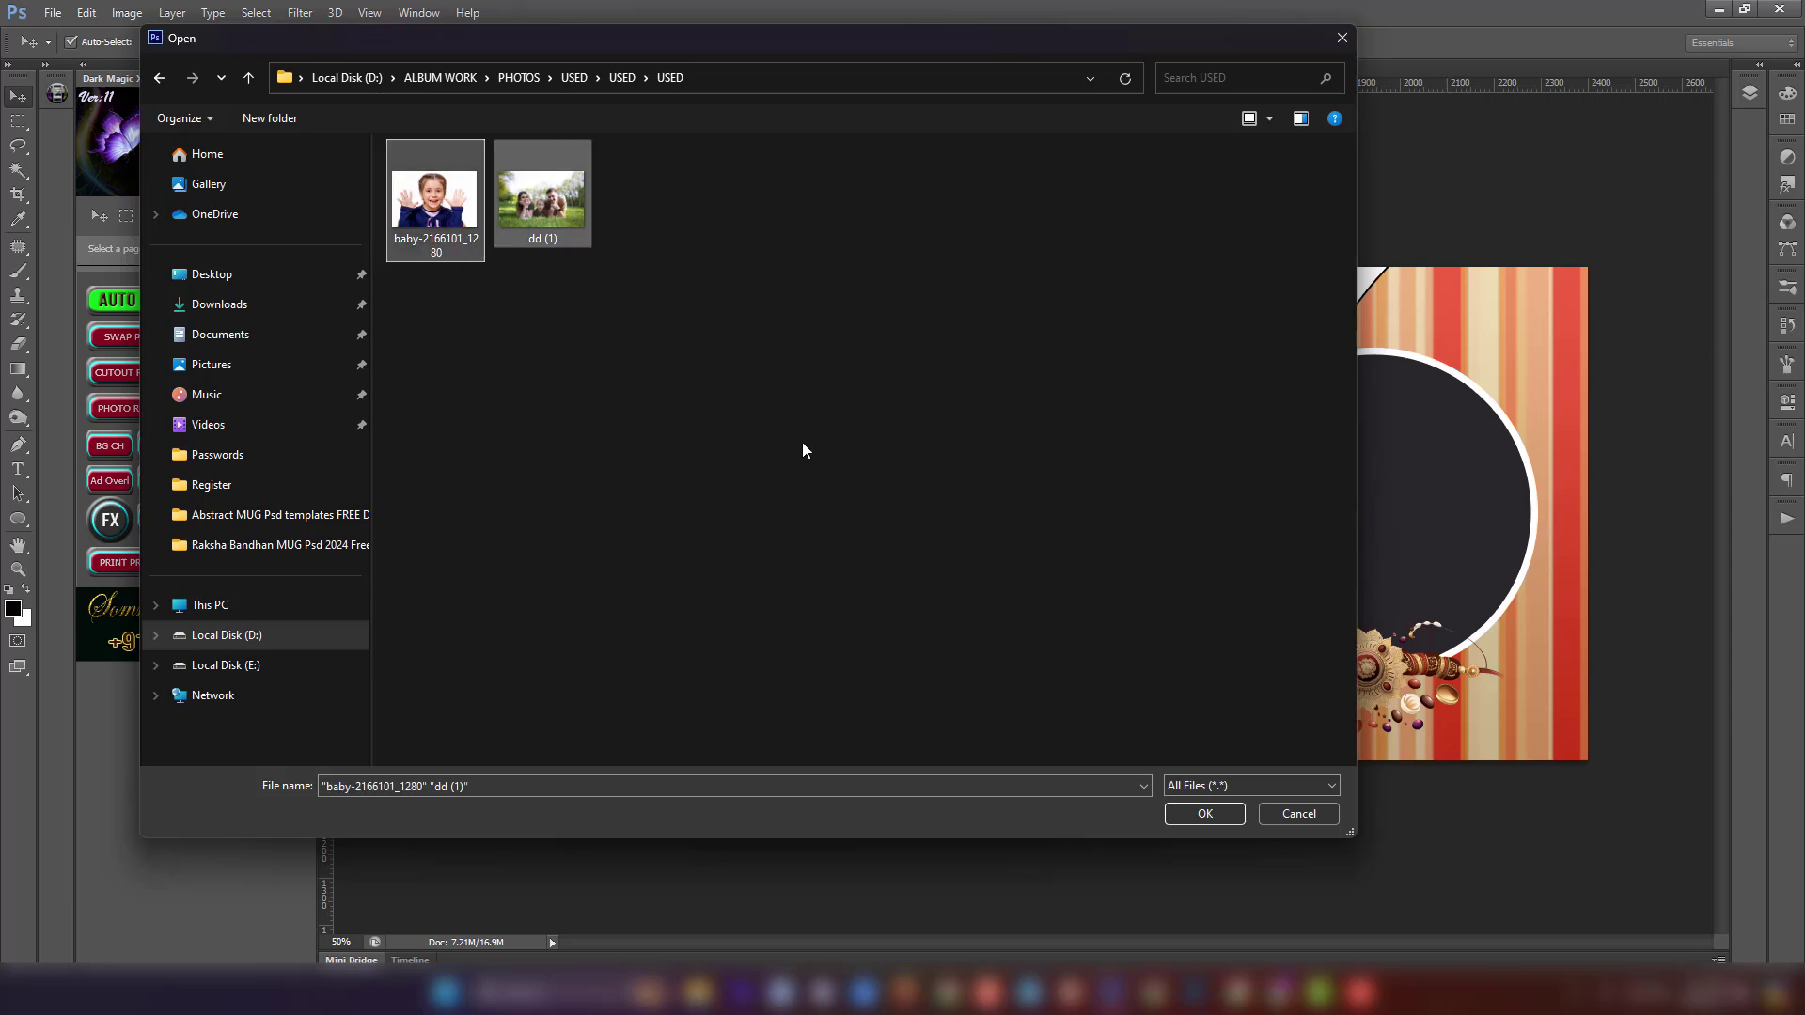
{"action": "left_click", "coordinate": [1180, 824]}
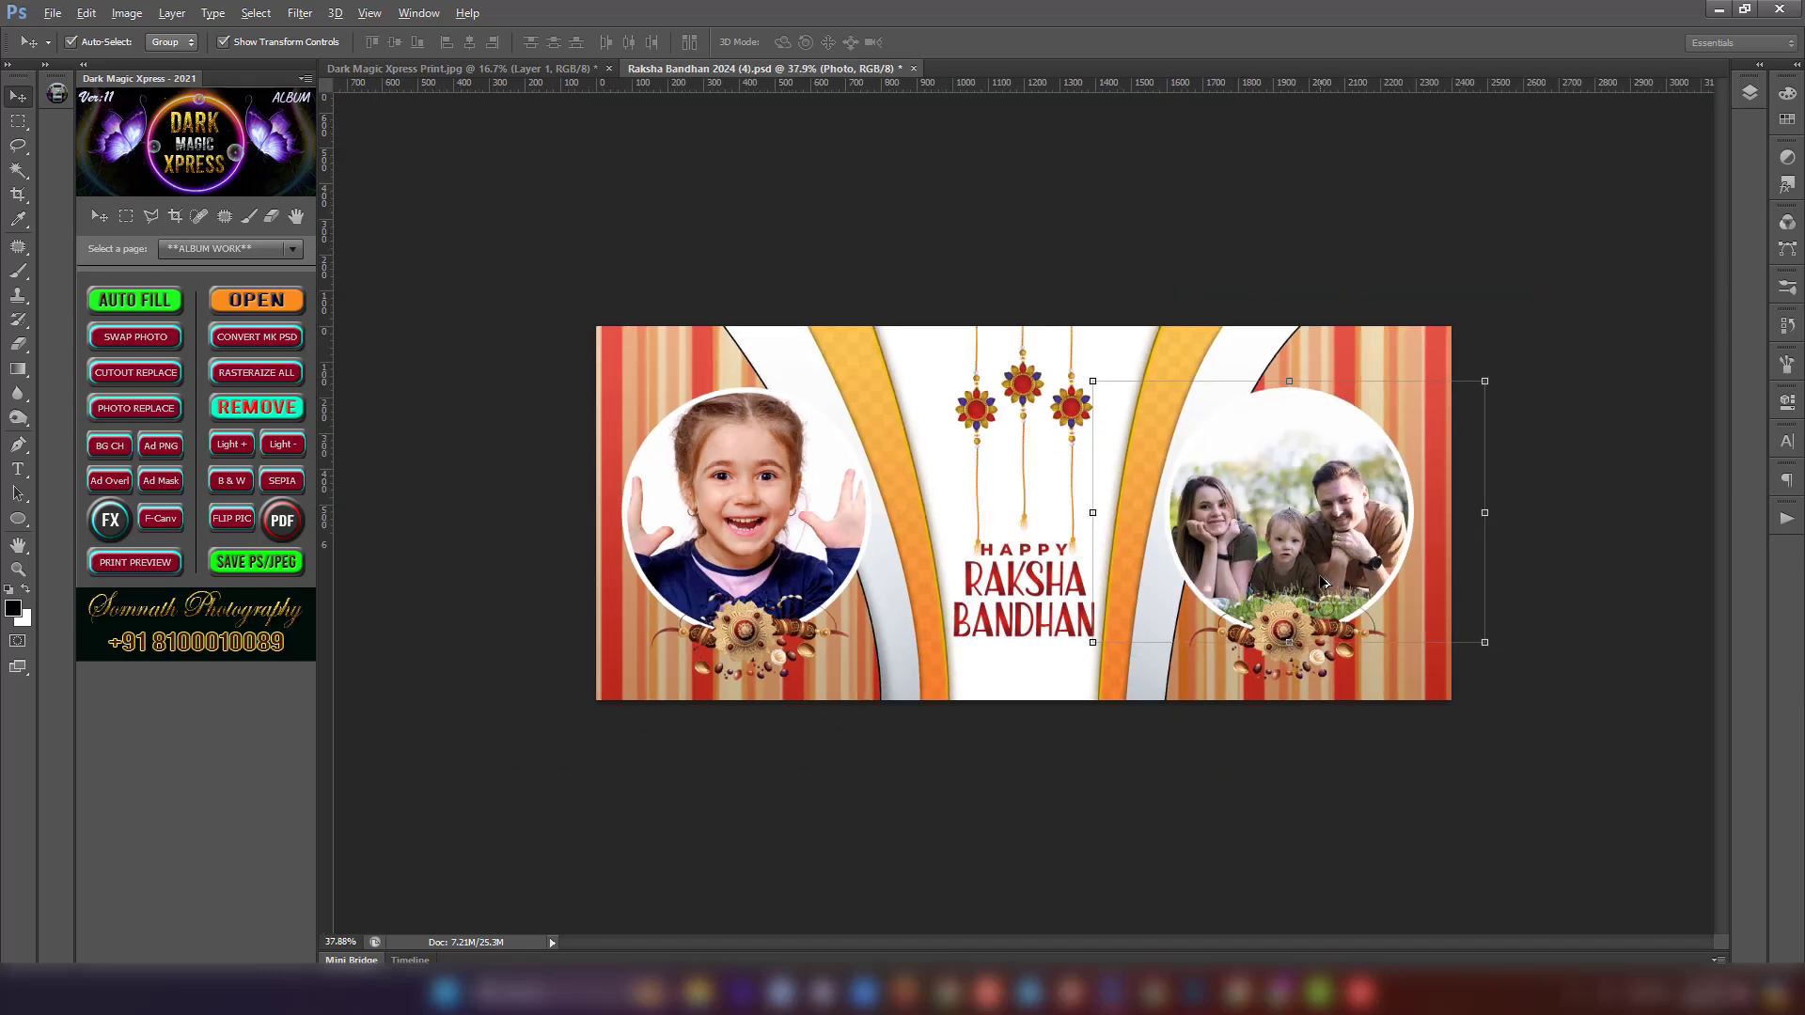
Step: Enlarge the family photo about 2.4 times and shift it right so only the woman fills the right-hand circle, leaving nothing selected
{"action": "left_click_drag", "start_coordinate": [1474, 661], "coordinate": [1716, 803]}
{"action": "left_click_drag", "start_coordinate": [1318, 555], "coordinate": [1472, 545]}
{"action": "key", "text": "Return"}
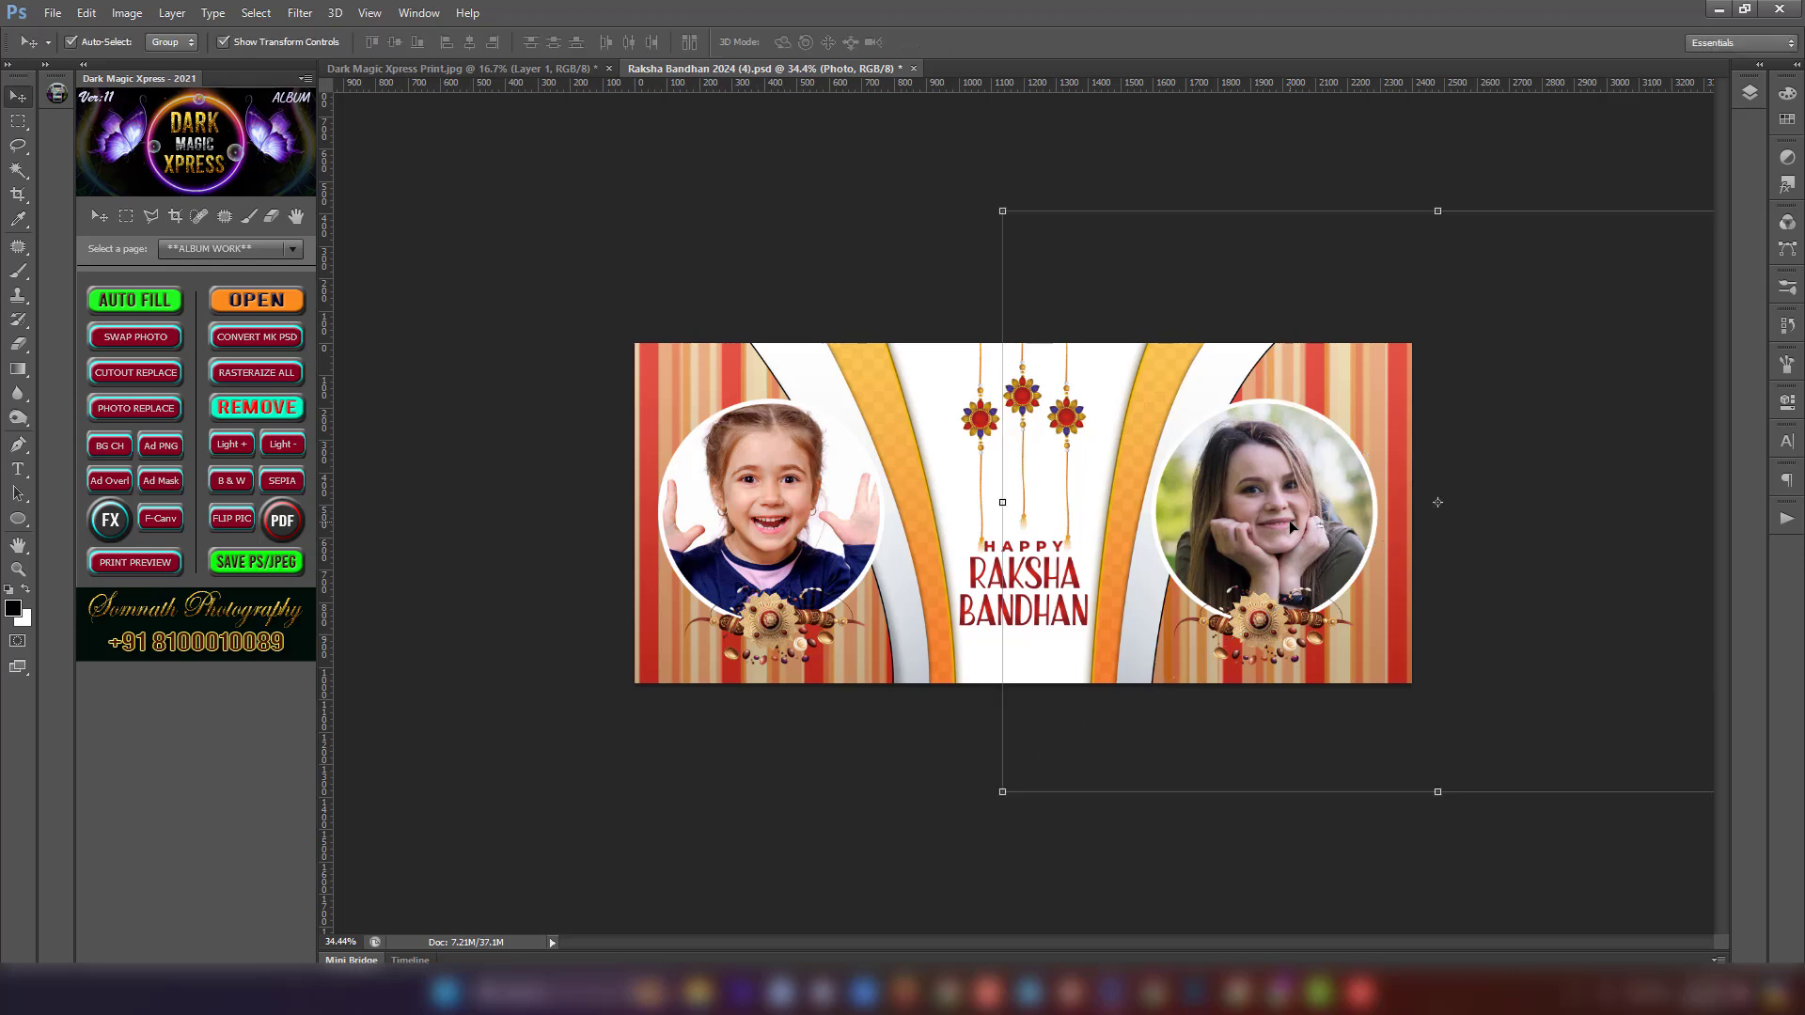
{"action": "key", "text": "ctrl+minus"}
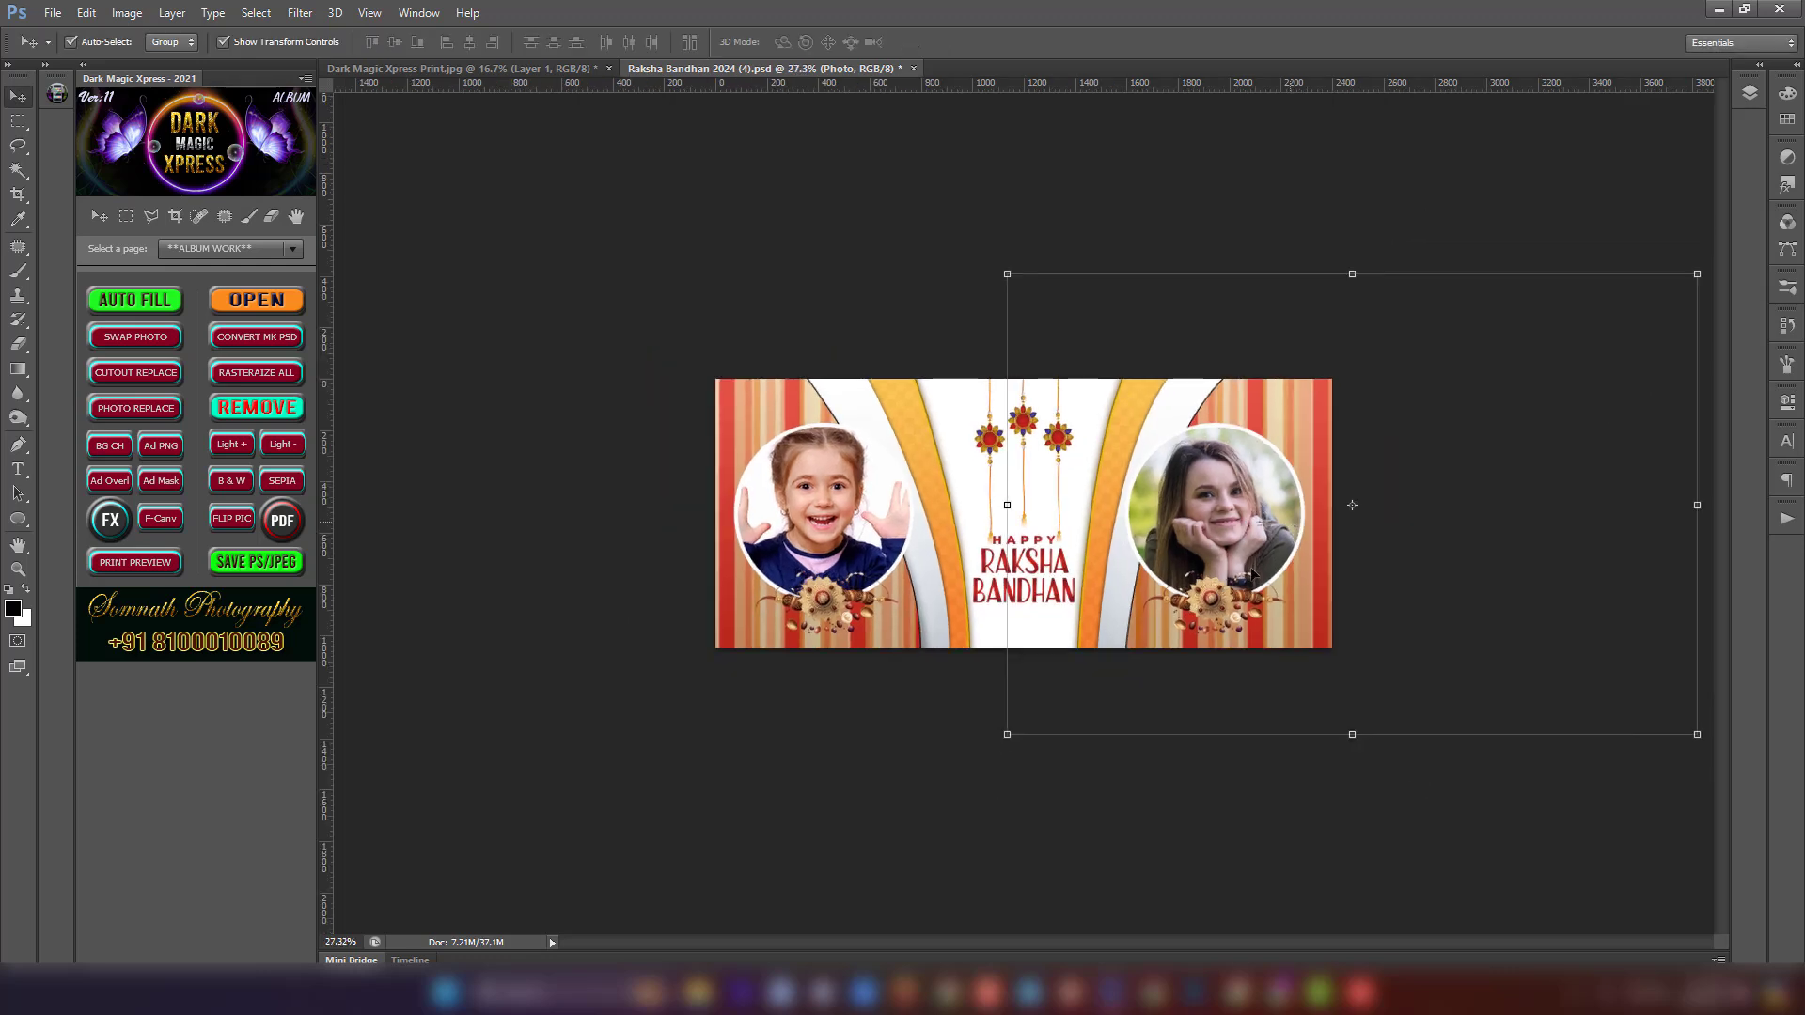
{"action": "left_click", "coordinate": [788, 697]}
{"action": "key", "text": "ctrl+plus"}
{"action": "key", "text": "ctrl+plus"}
{"action": "key", "text": "ctrl+plus"}
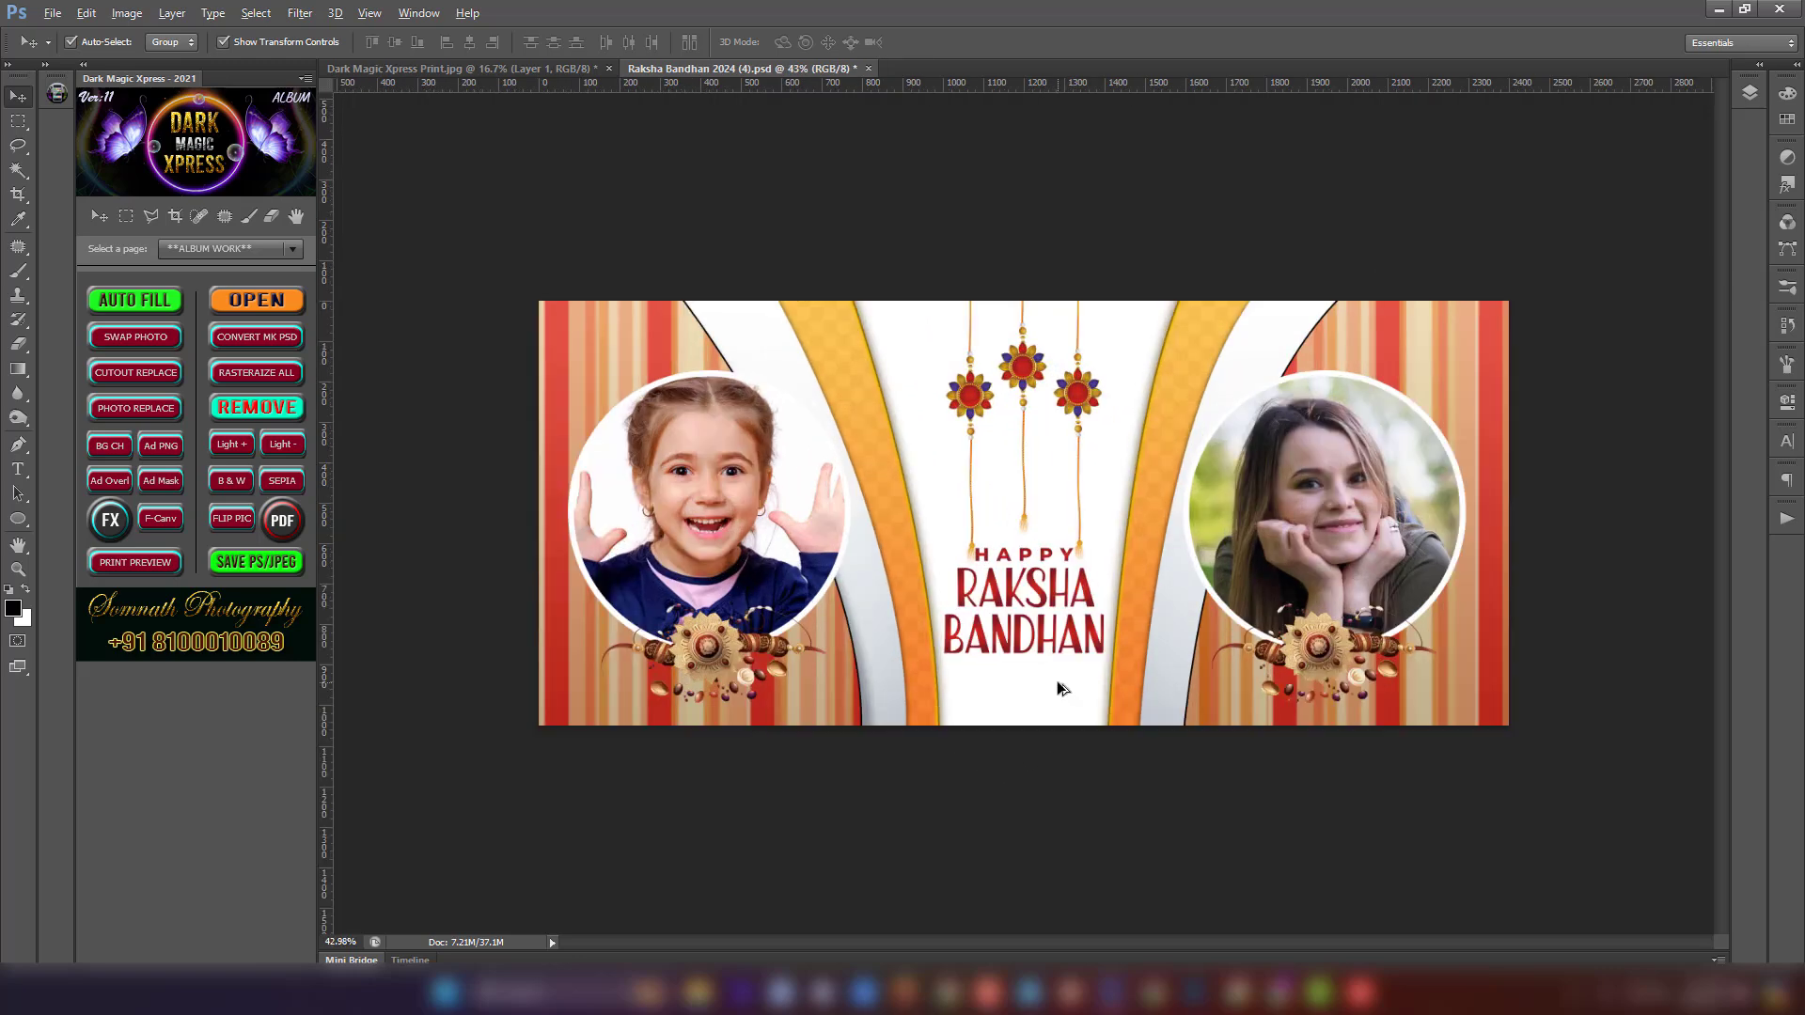
{"action": "key", "text": "alt"}
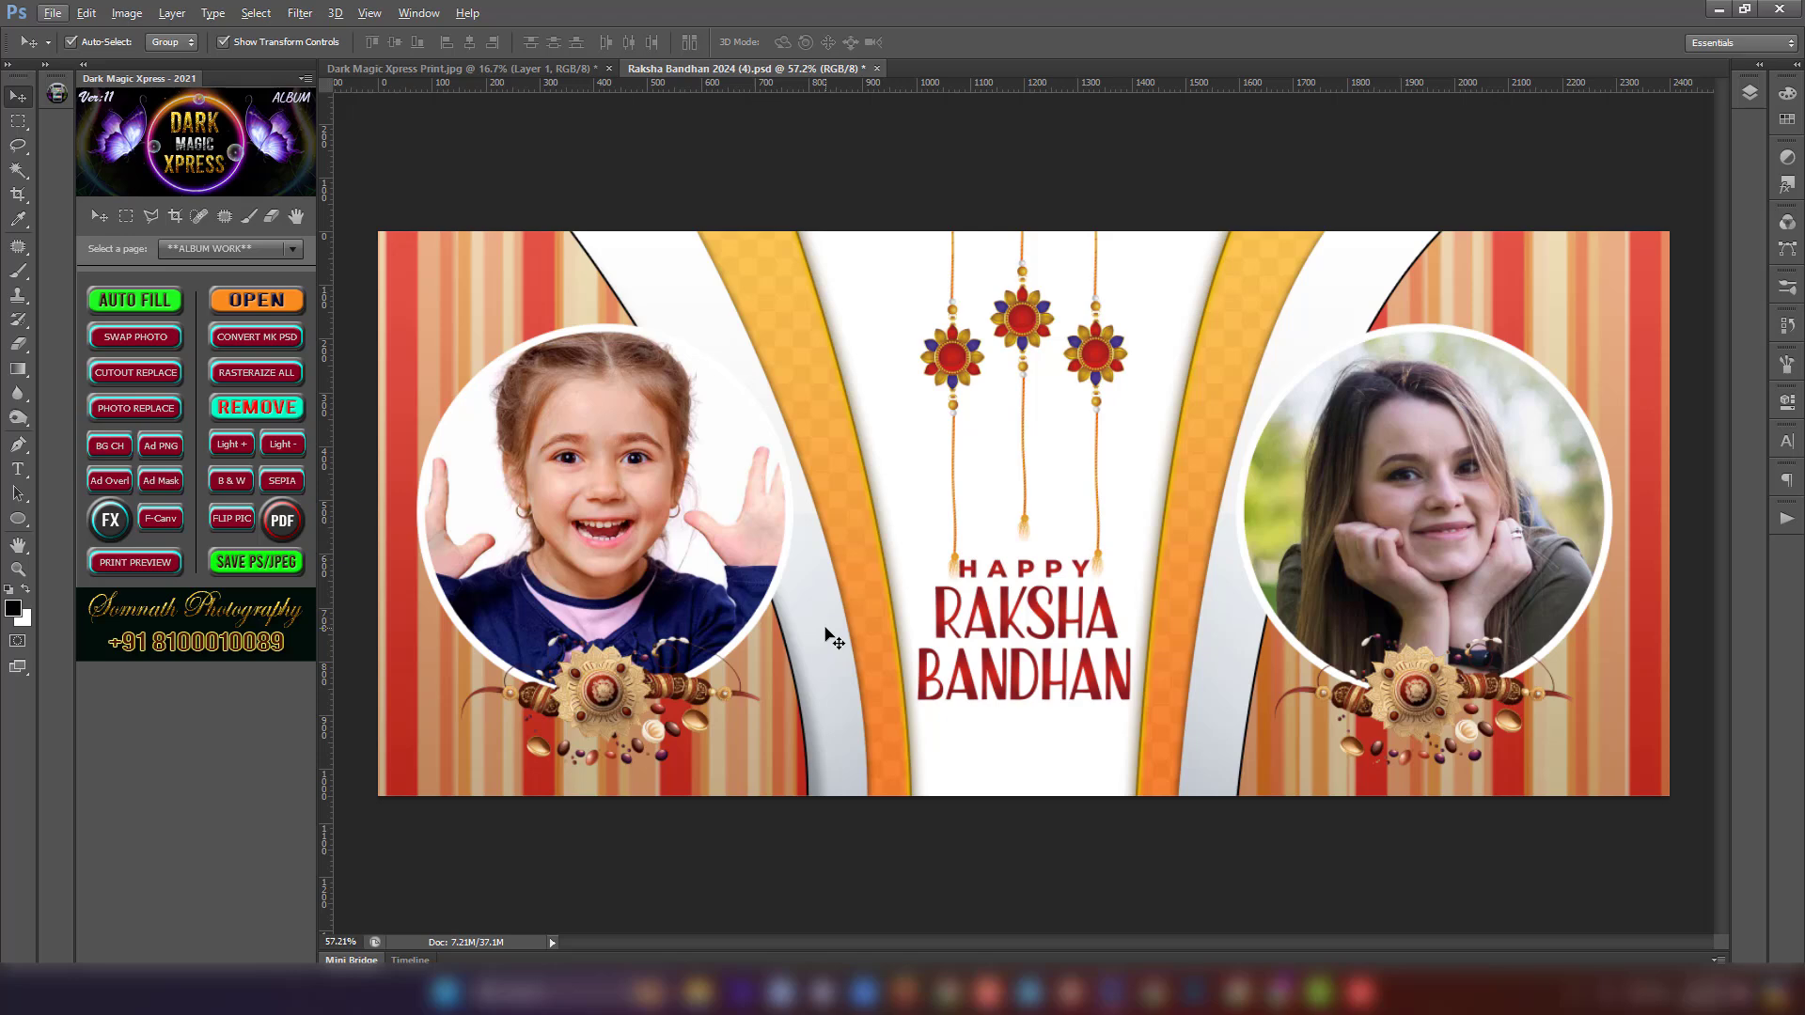
{"action": "scroll", "coordinate": [956, 507], "scroll_direction": "down", "scroll_amount": 2}
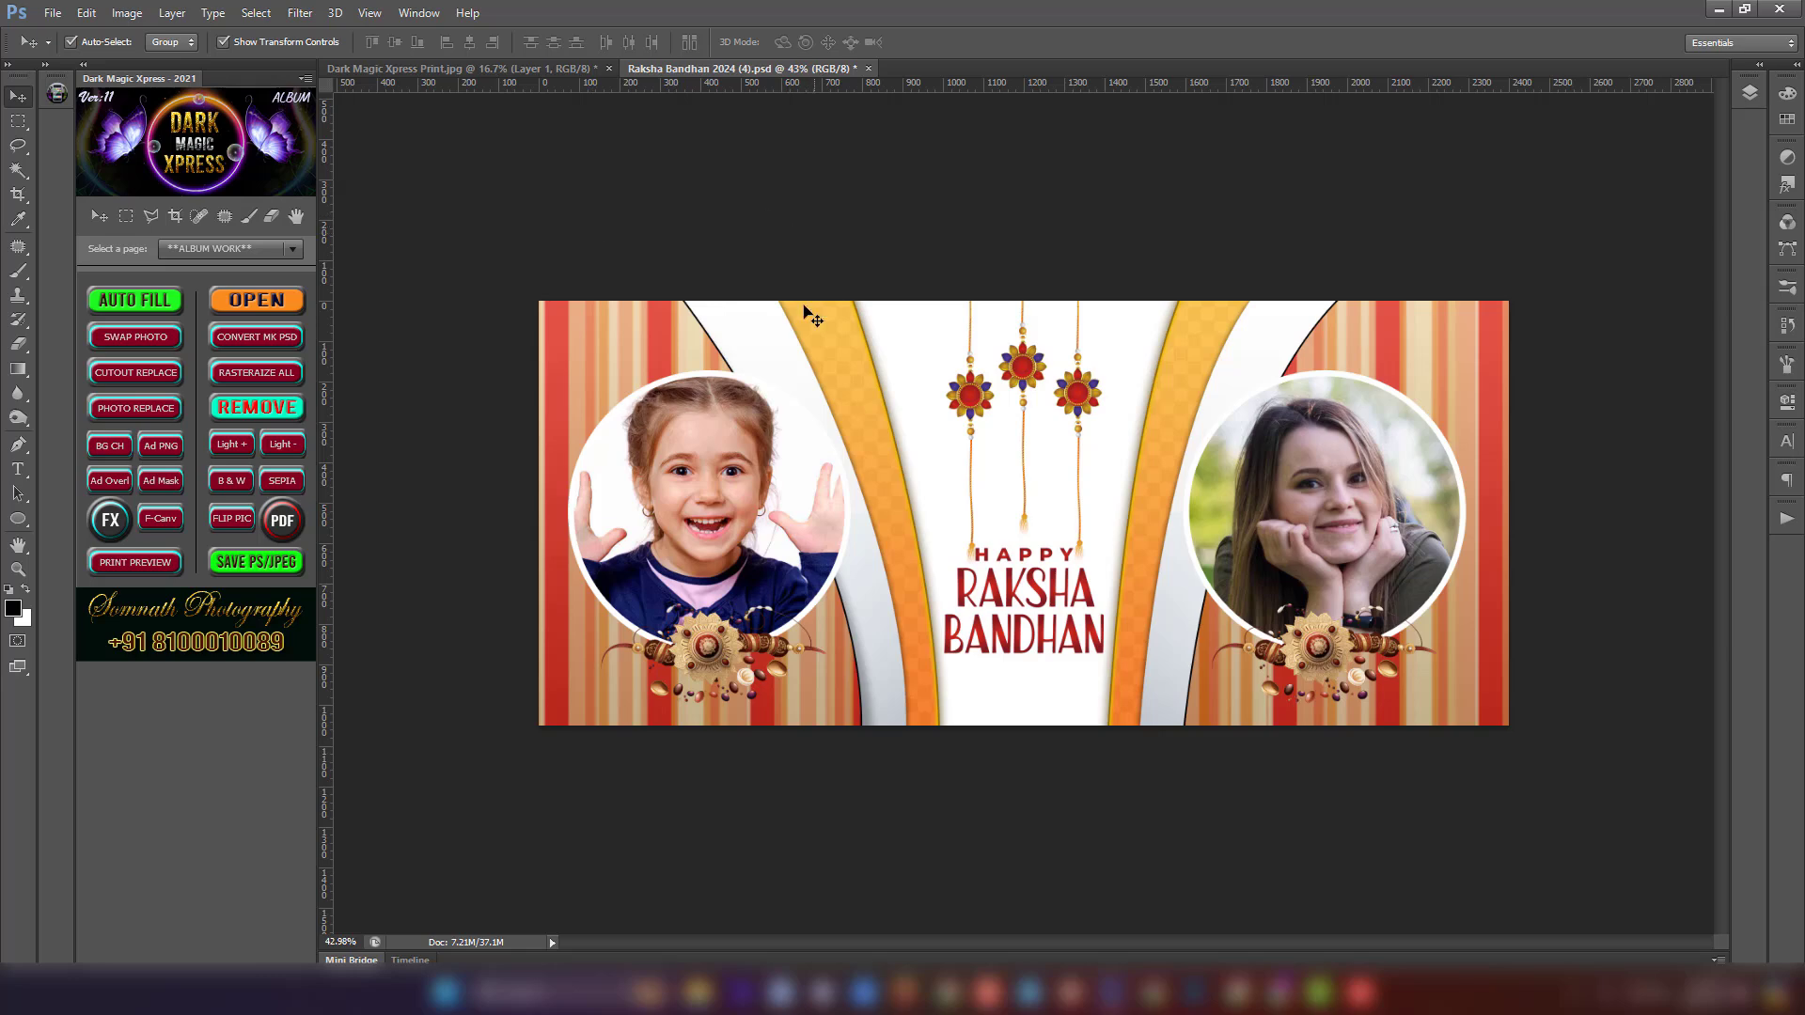
{"action": "key", "text": "ctrl+plus"}
{"action": "scroll", "coordinate": [797, 308], "scroll_direction": "down", "scroll_amount": 1}
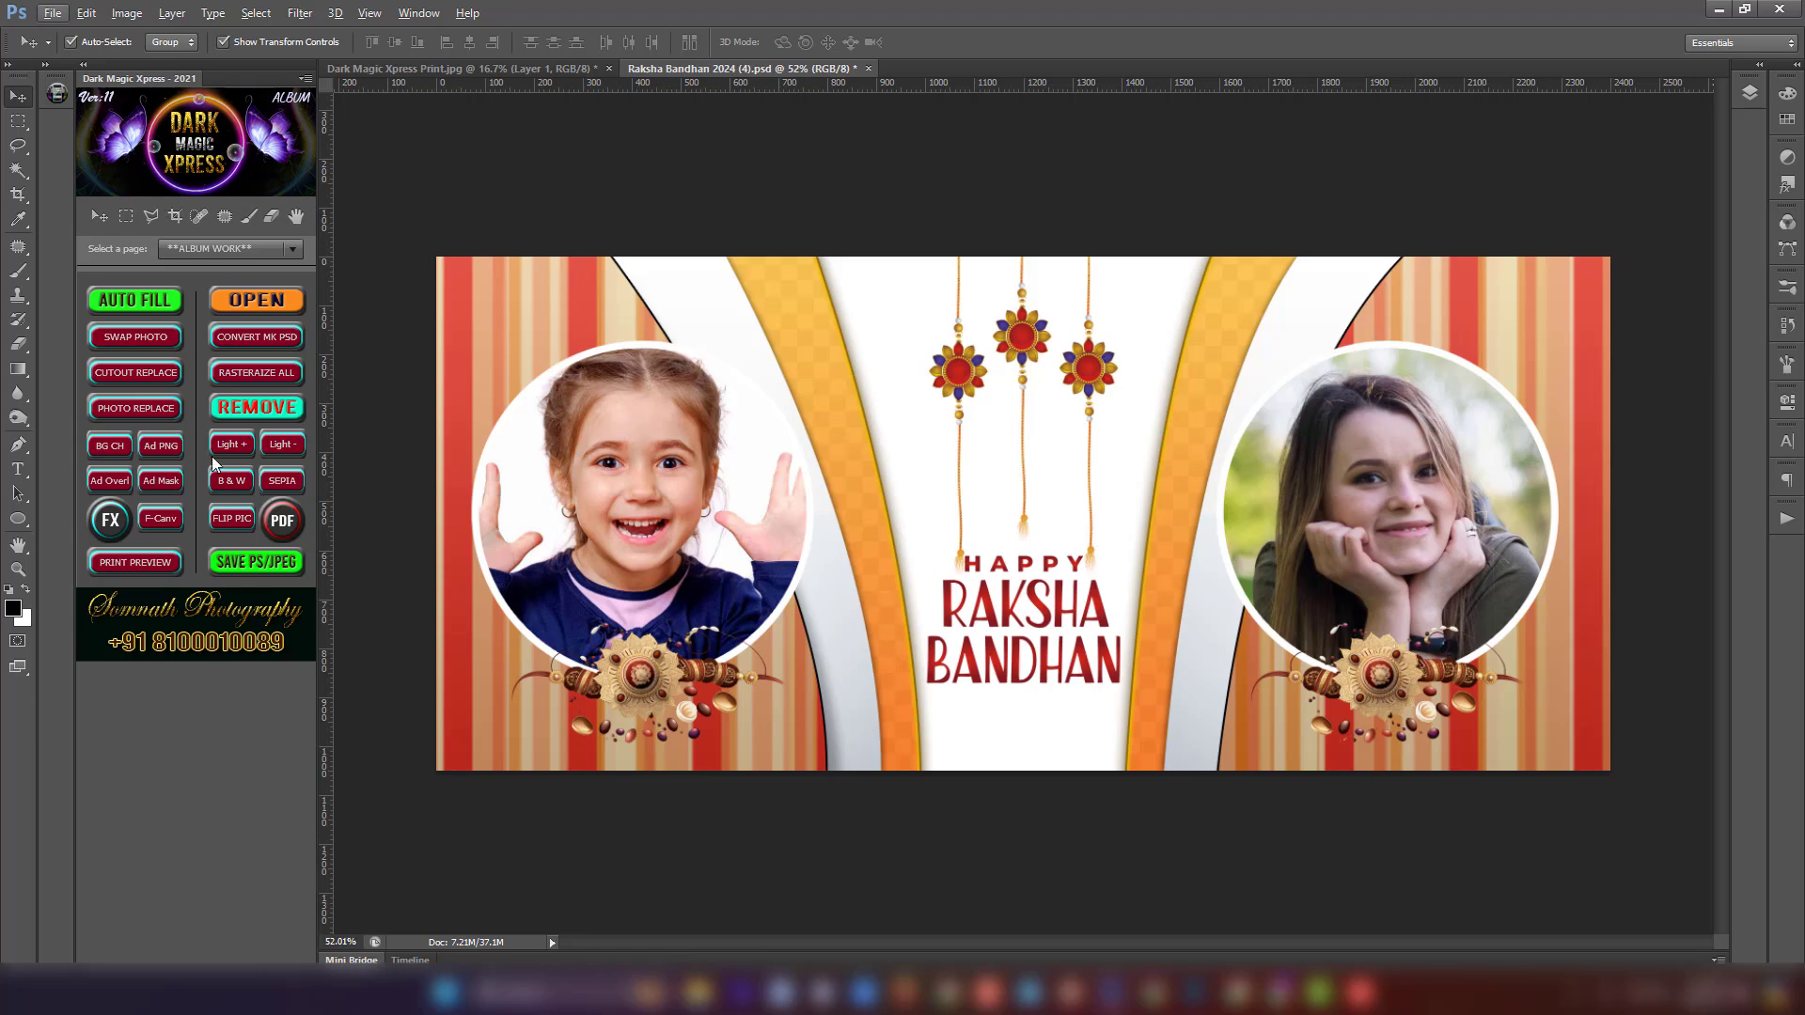
{"action": "left_click", "coordinate": [236, 247]}
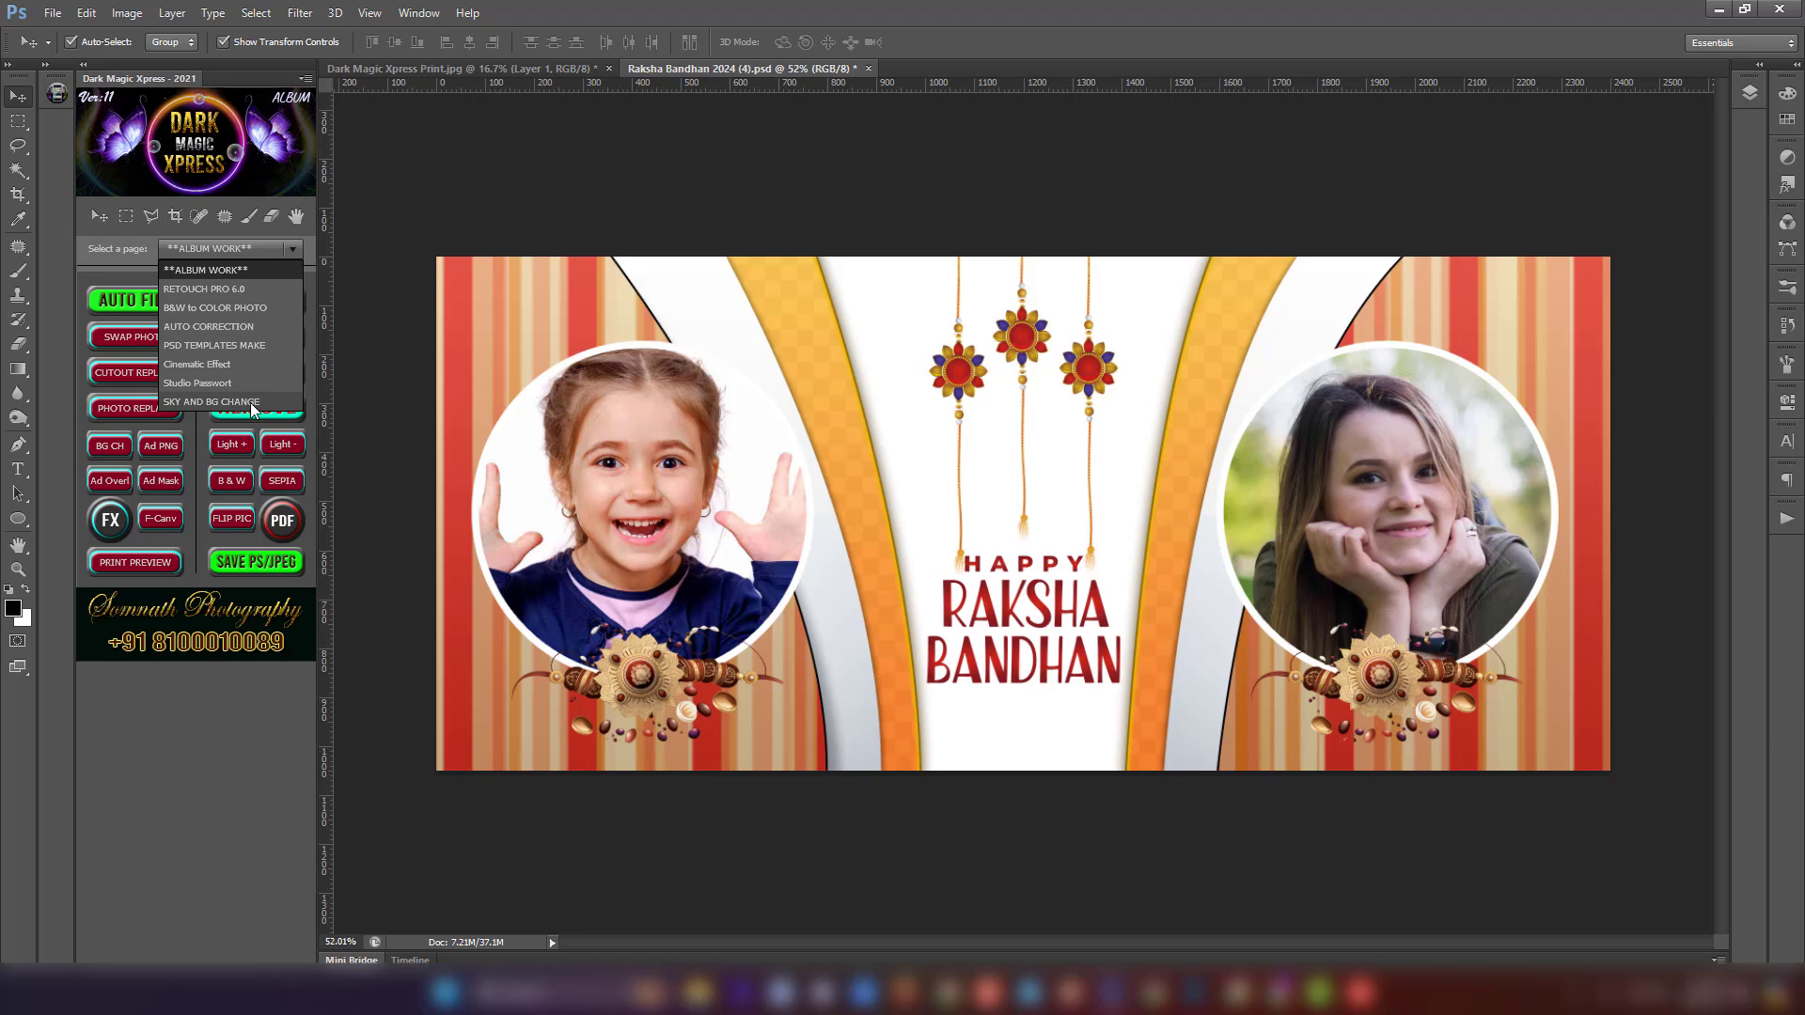
{"action": "left_click", "coordinate": [218, 269]}
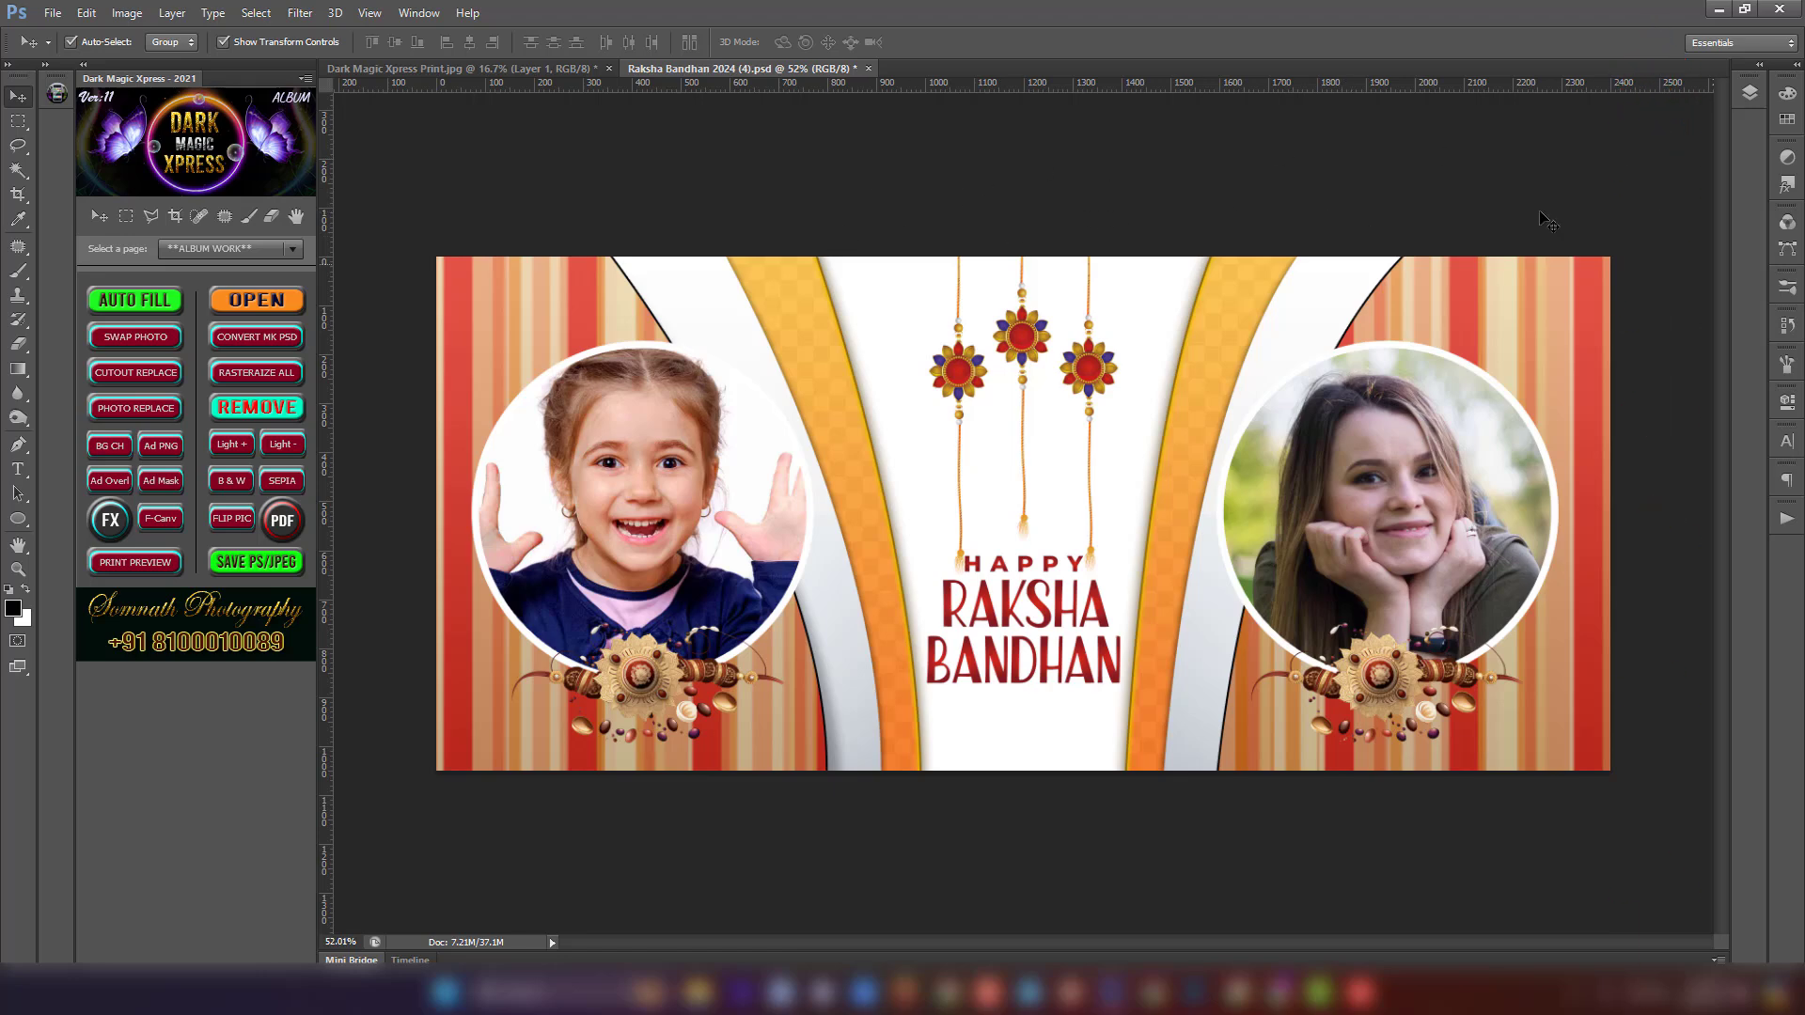
Step: Switch to the Raksha Bandhan mug blog post in Chrome, view its template download on Google Drive and return to the post
{"action": "left_click", "coordinate": [1723, 13]}
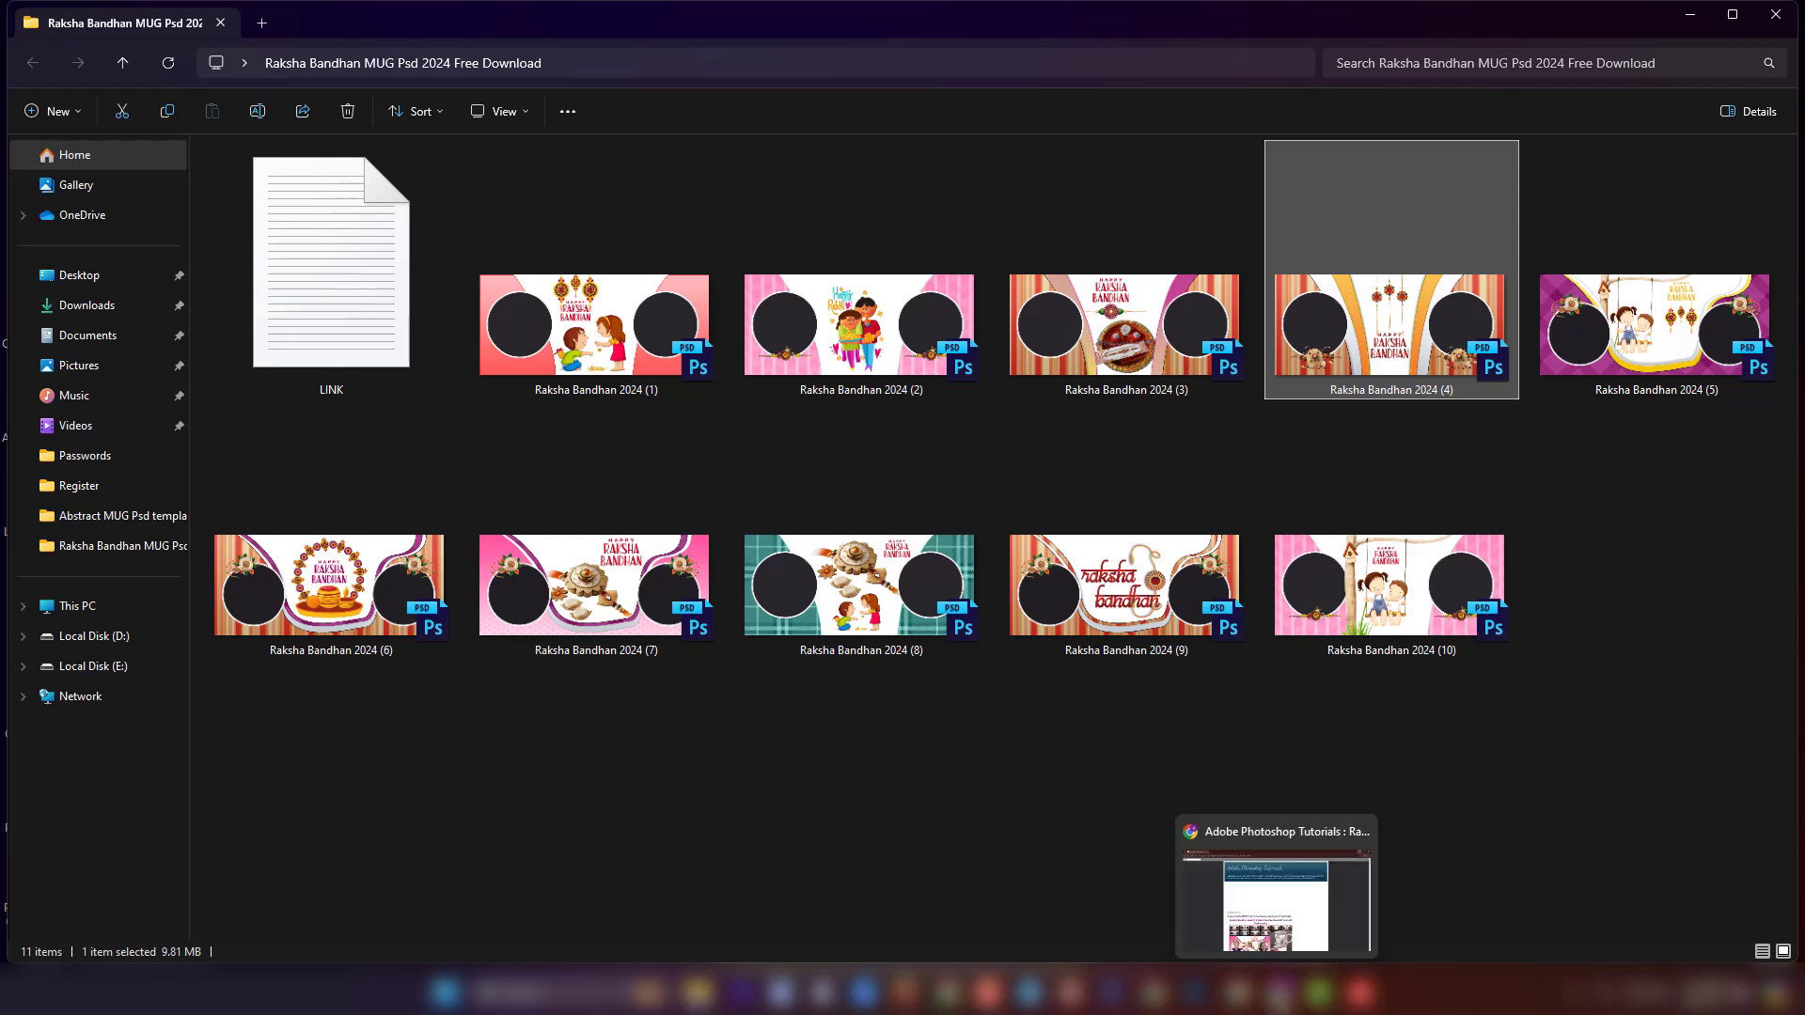
{"action": "left_click", "coordinate": [1280, 1002]}
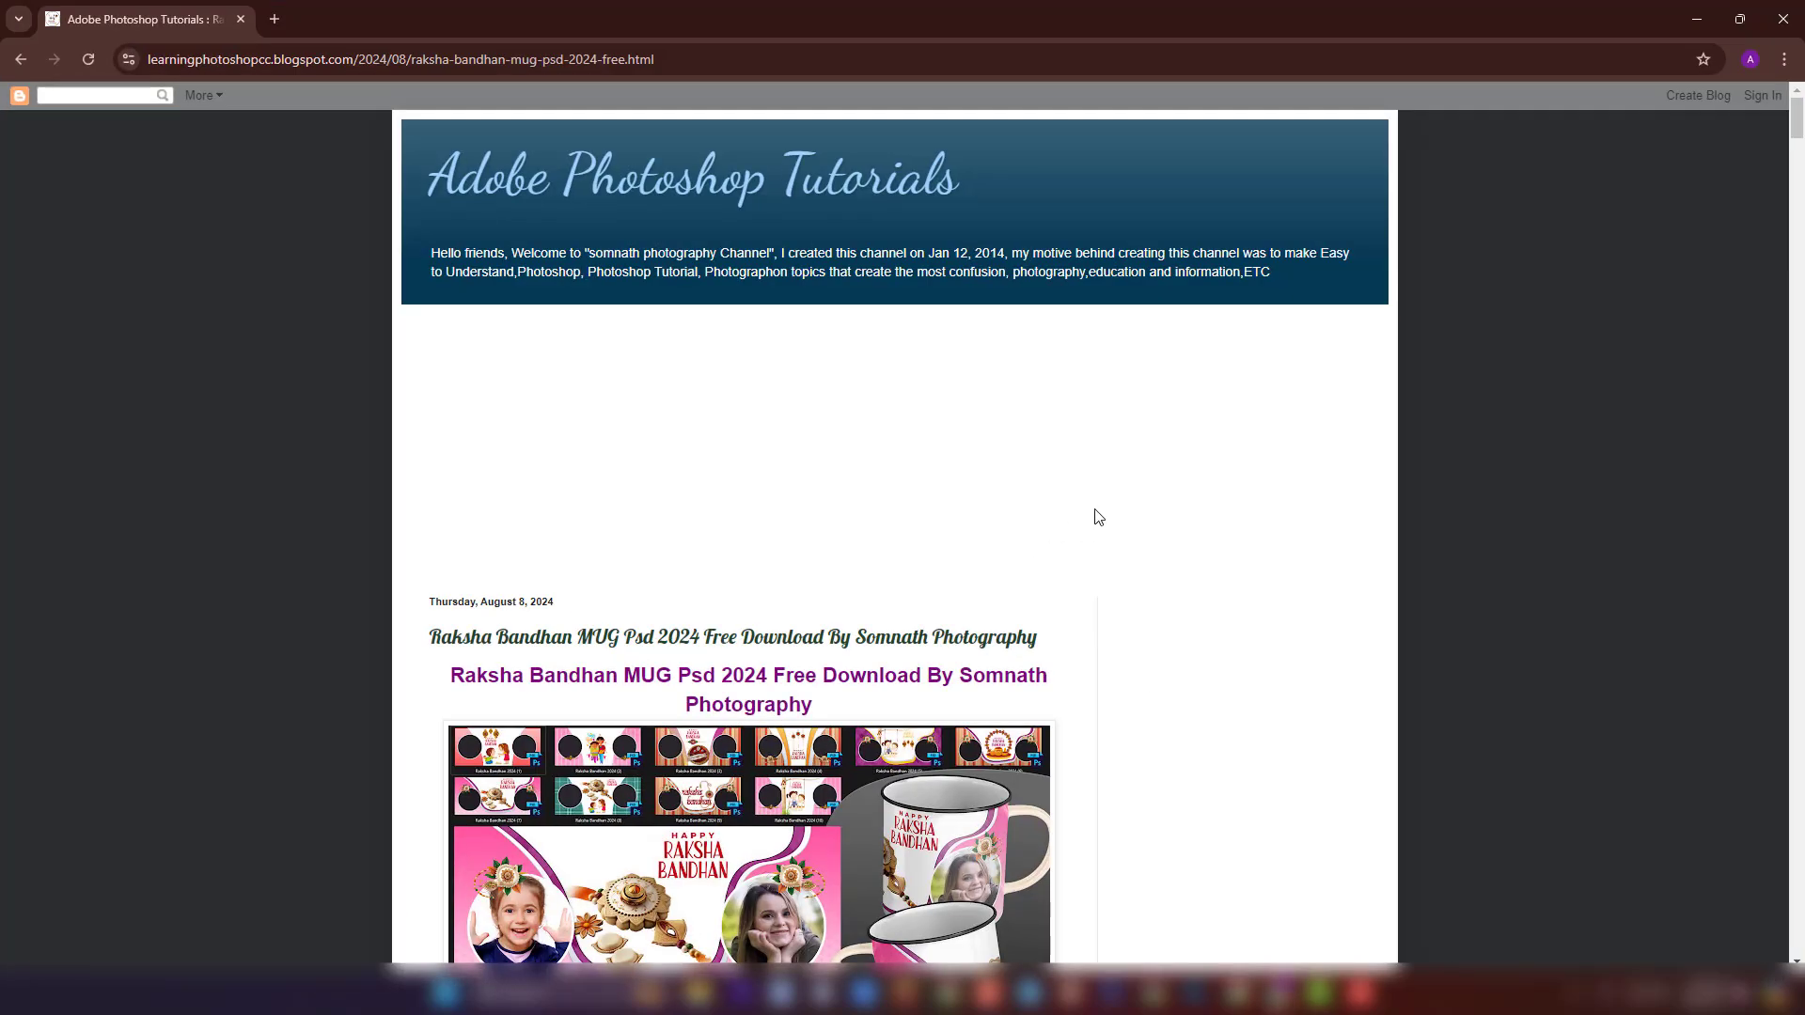
{"action": "scroll", "coordinate": [1098, 517], "scroll_direction": "down", "scroll_amount": 5}
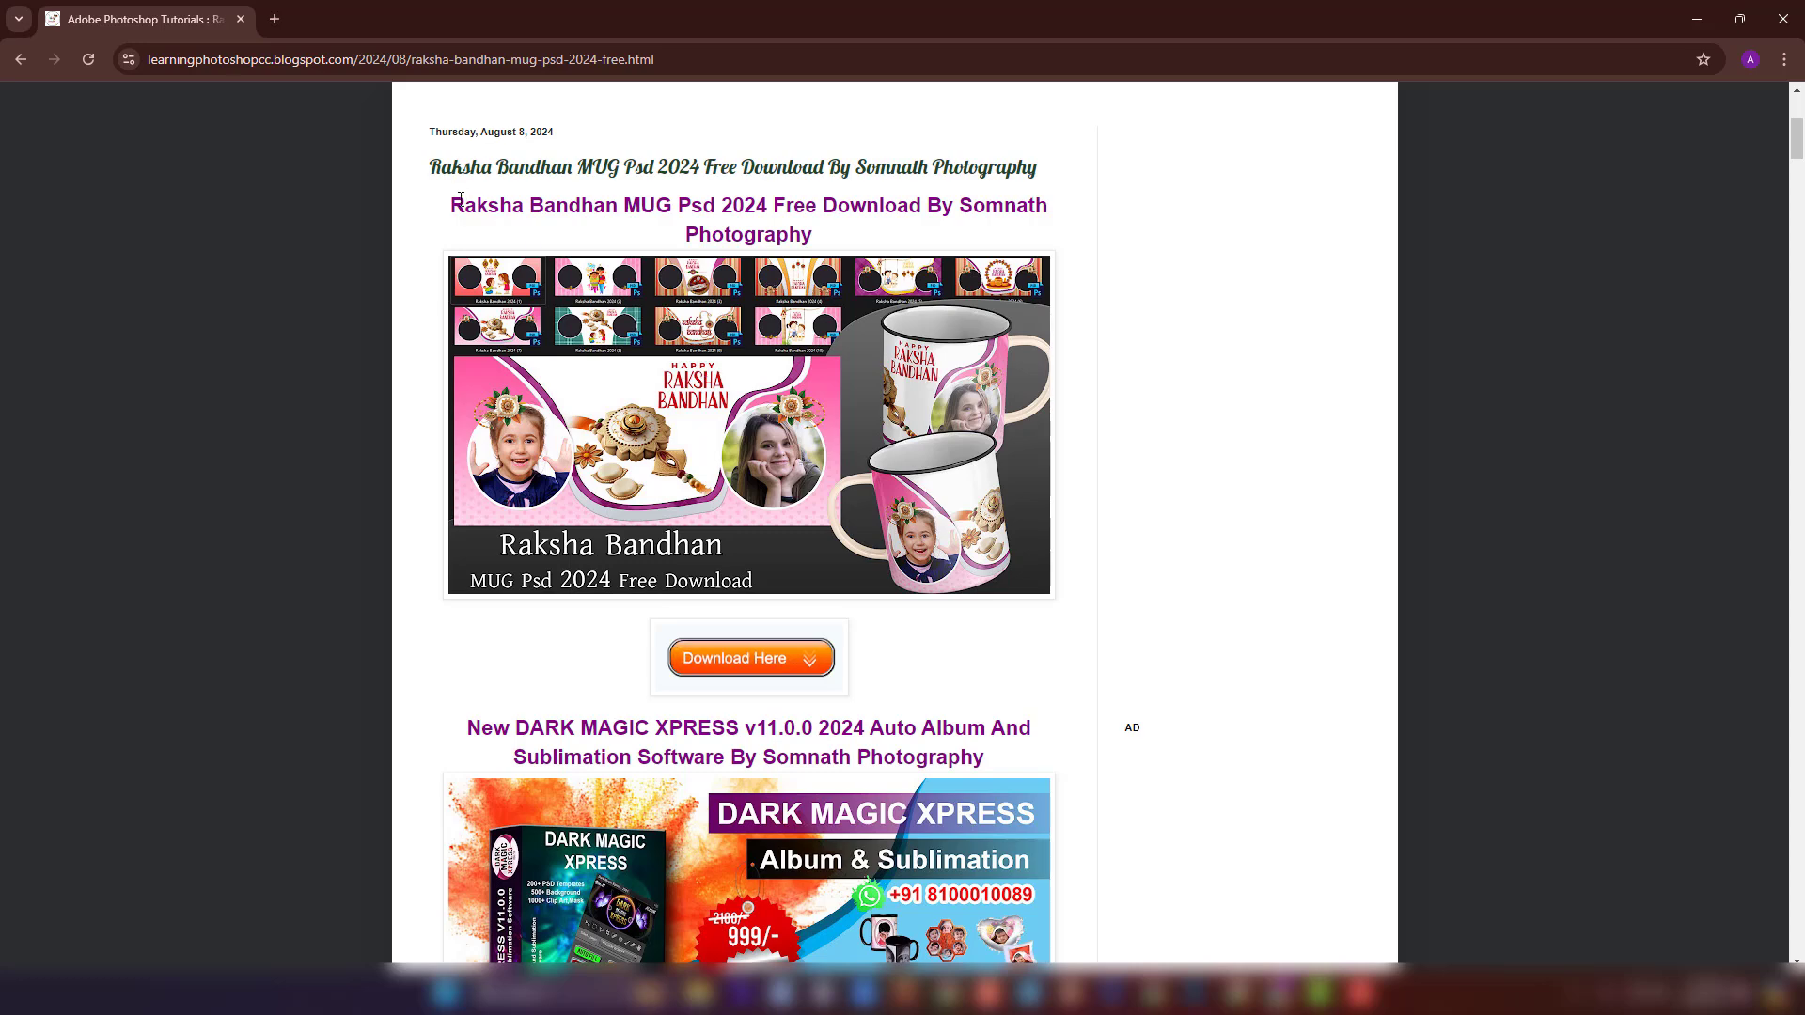
{"action": "left_click_drag", "start_coordinate": [452, 205], "coordinate": [871, 230]}
{"action": "scroll", "coordinate": [865, 524], "scroll_direction": "down", "scroll_amount": 1}
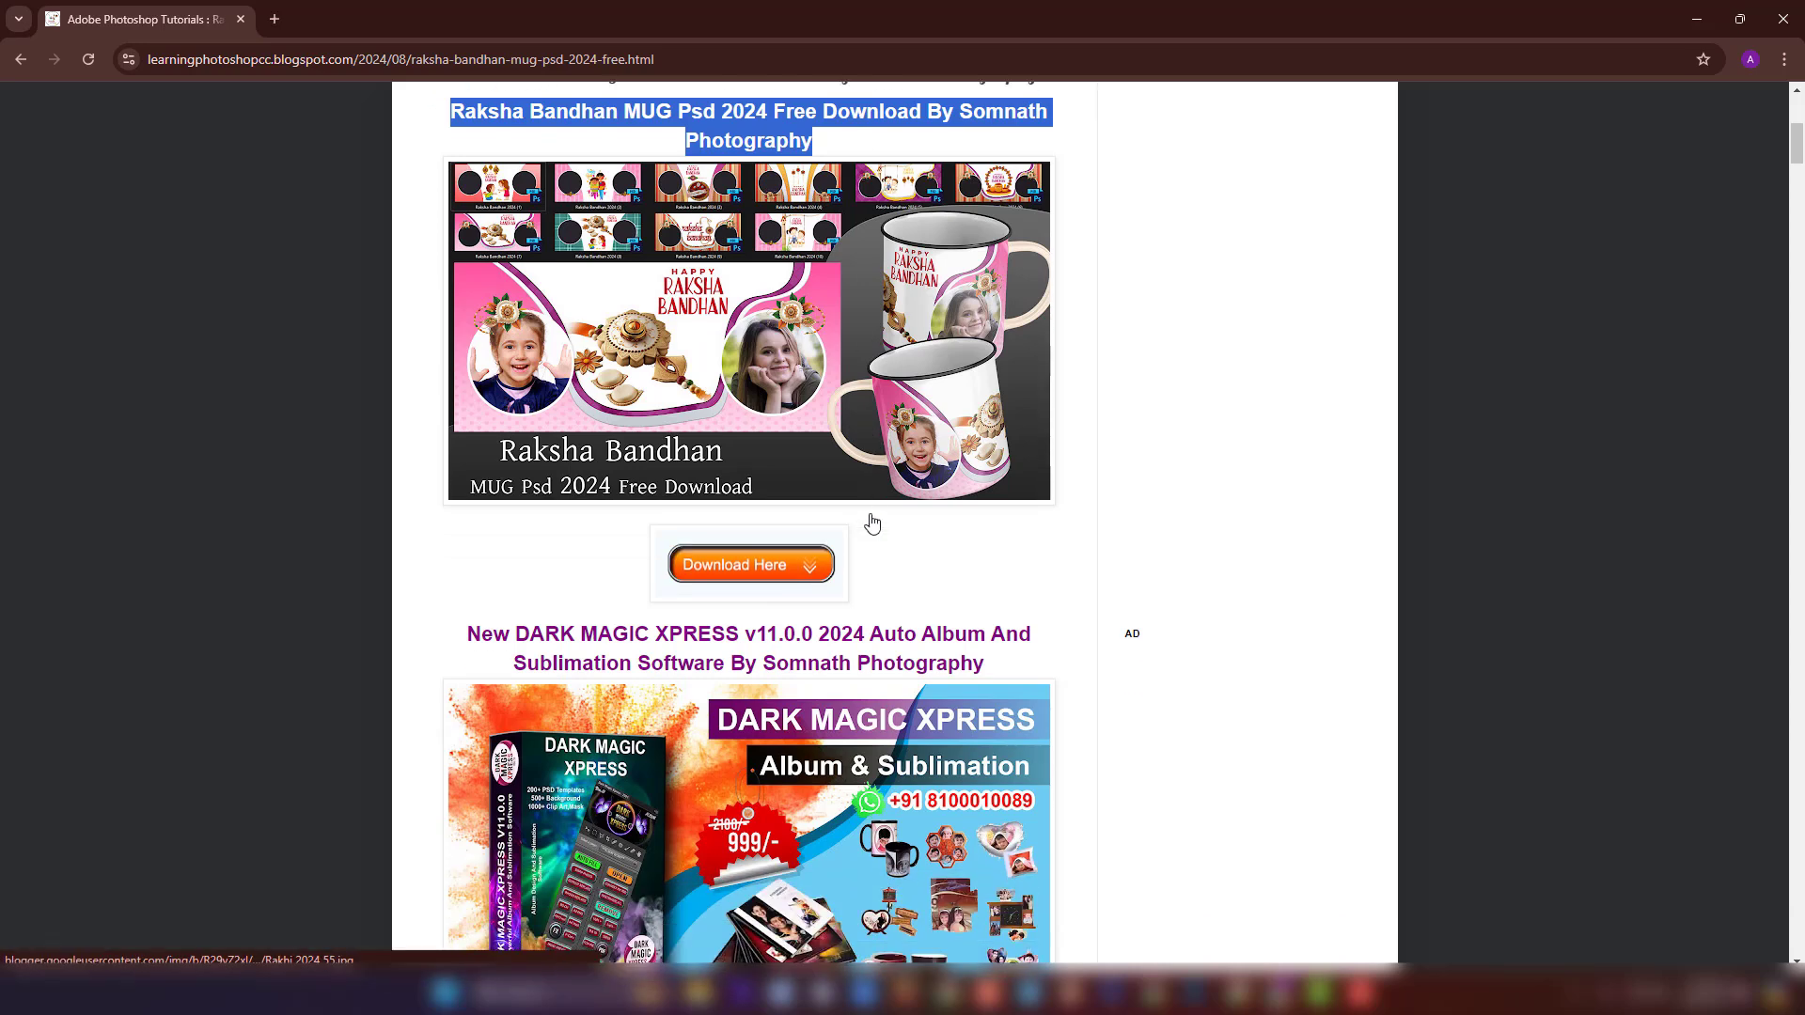
{"action": "left_click", "coordinate": [766, 567]}
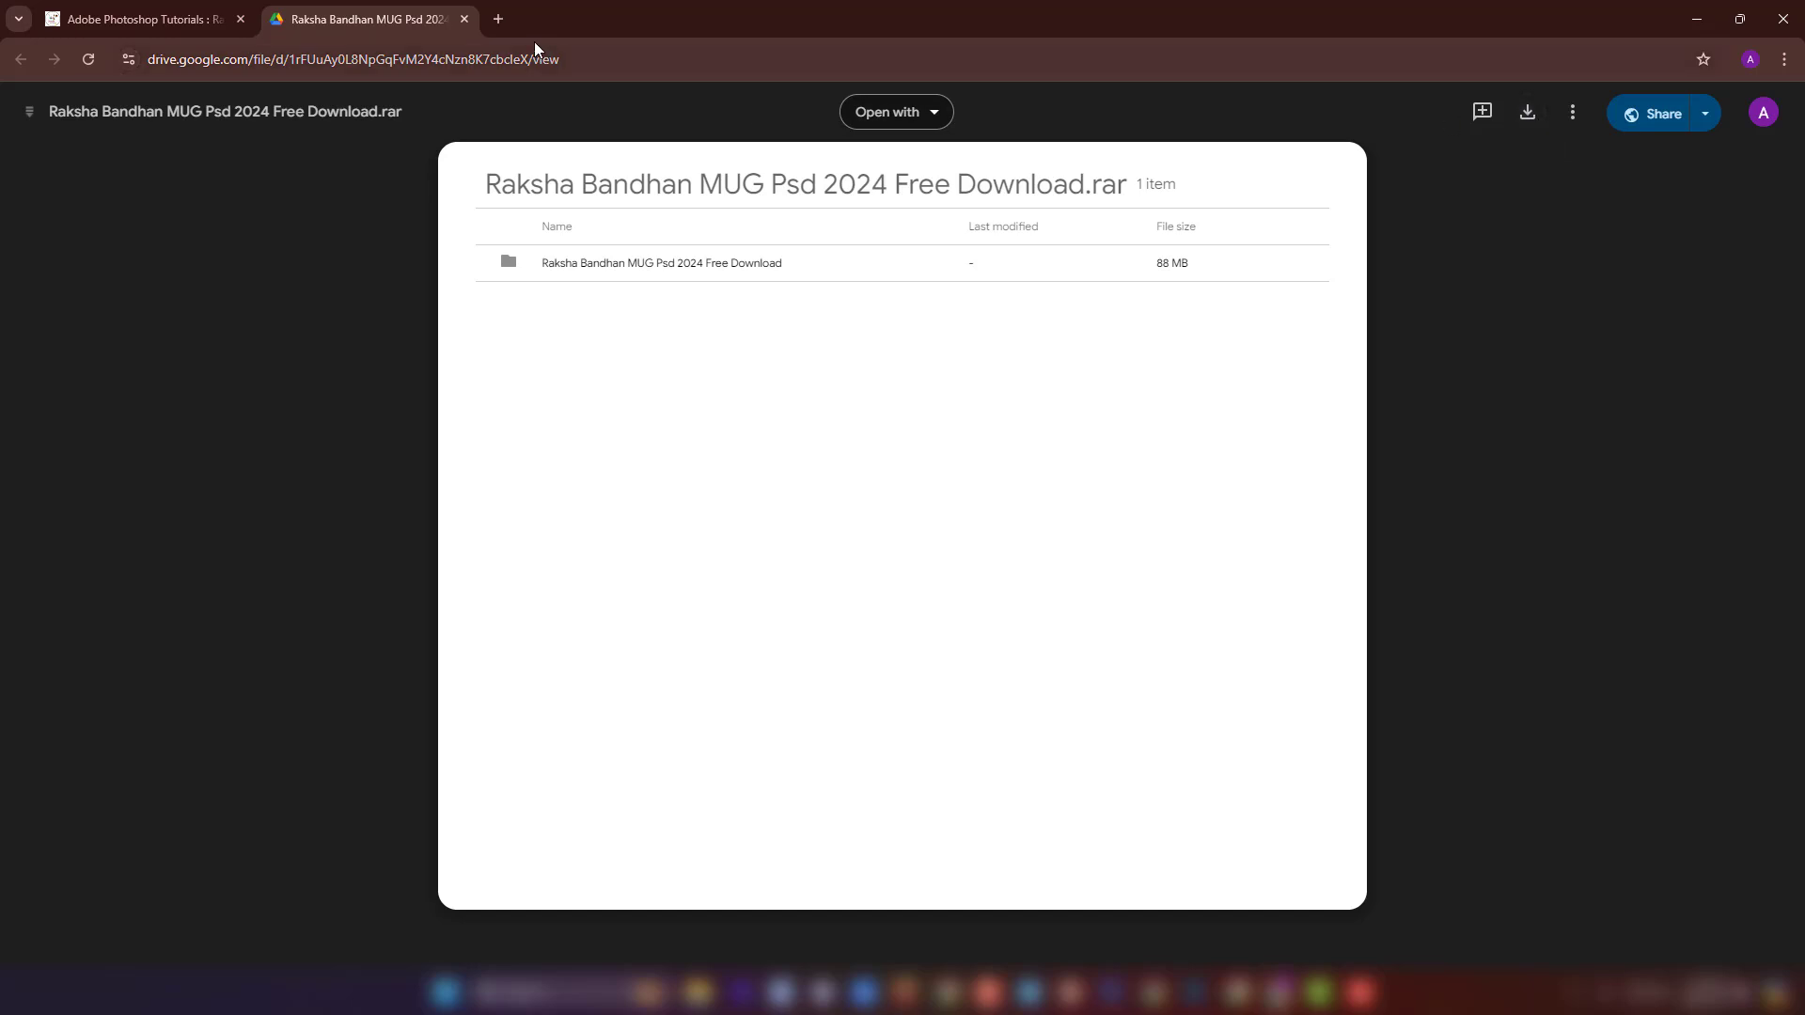
{"action": "left_click", "coordinate": [466, 20]}
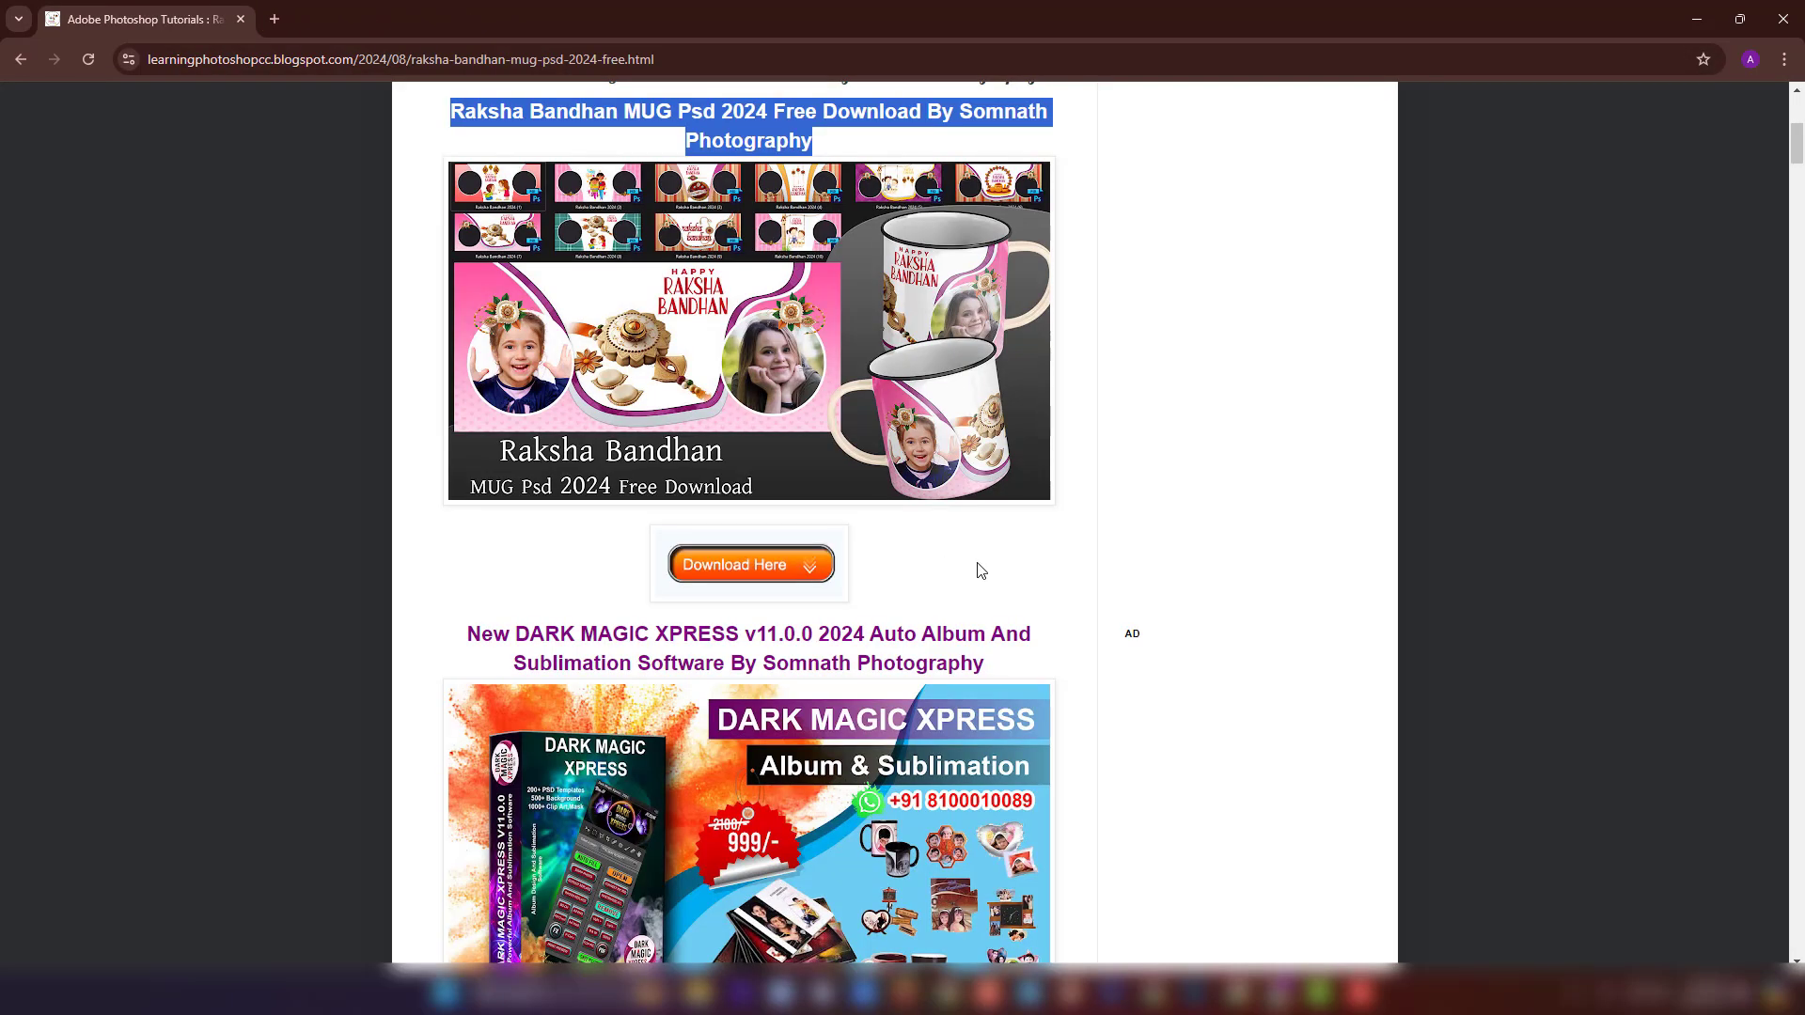
Step: Examine the Dark Magic Xpress v11.0.0 feature list, software requirements and prices in the blog post
{"action": "scroll", "coordinate": [974, 568], "scroll_direction": "down", "scroll_amount": 5}
{"action": "left_click_drag", "start_coordinate": [462, 164], "coordinate": [1001, 169]}
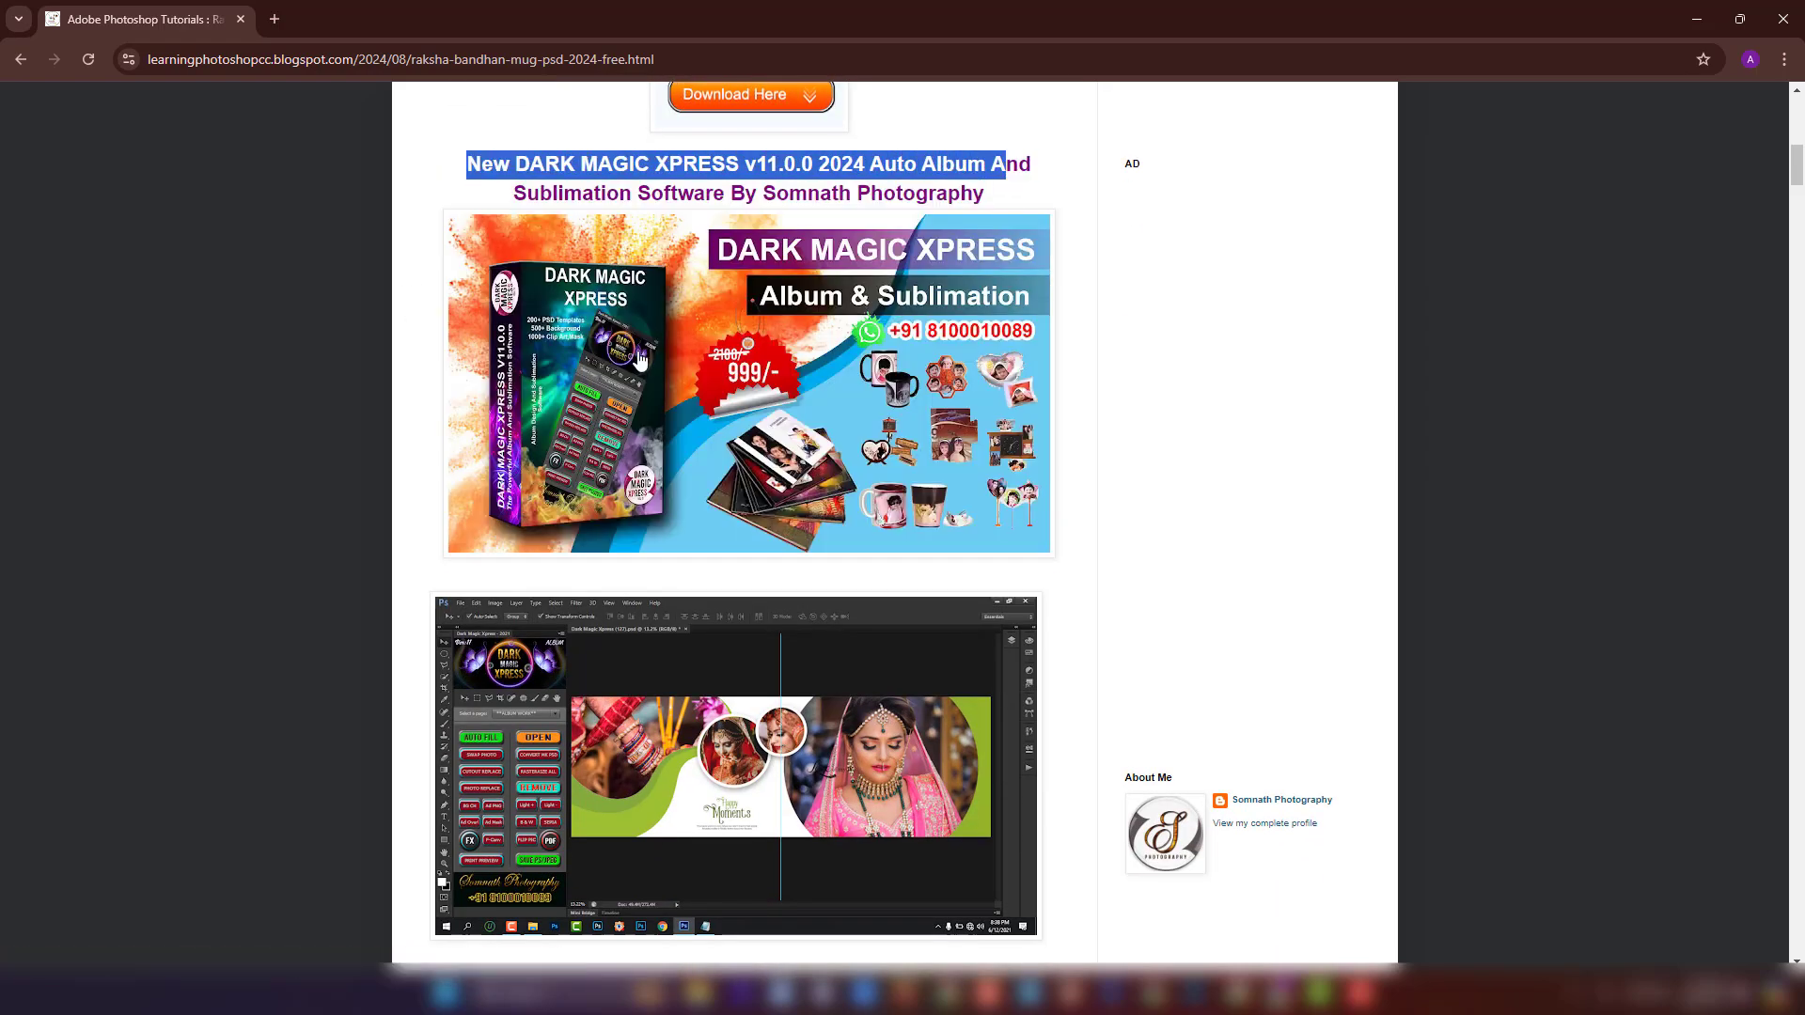
{"action": "scroll", "coordinate": [677, 430], "scroll_direction": "down", "scroll_amount": 20}
{"action": "scroll", "coordinate": [677, 431], "scroll_direction": "down", "scroll_amount": 7}
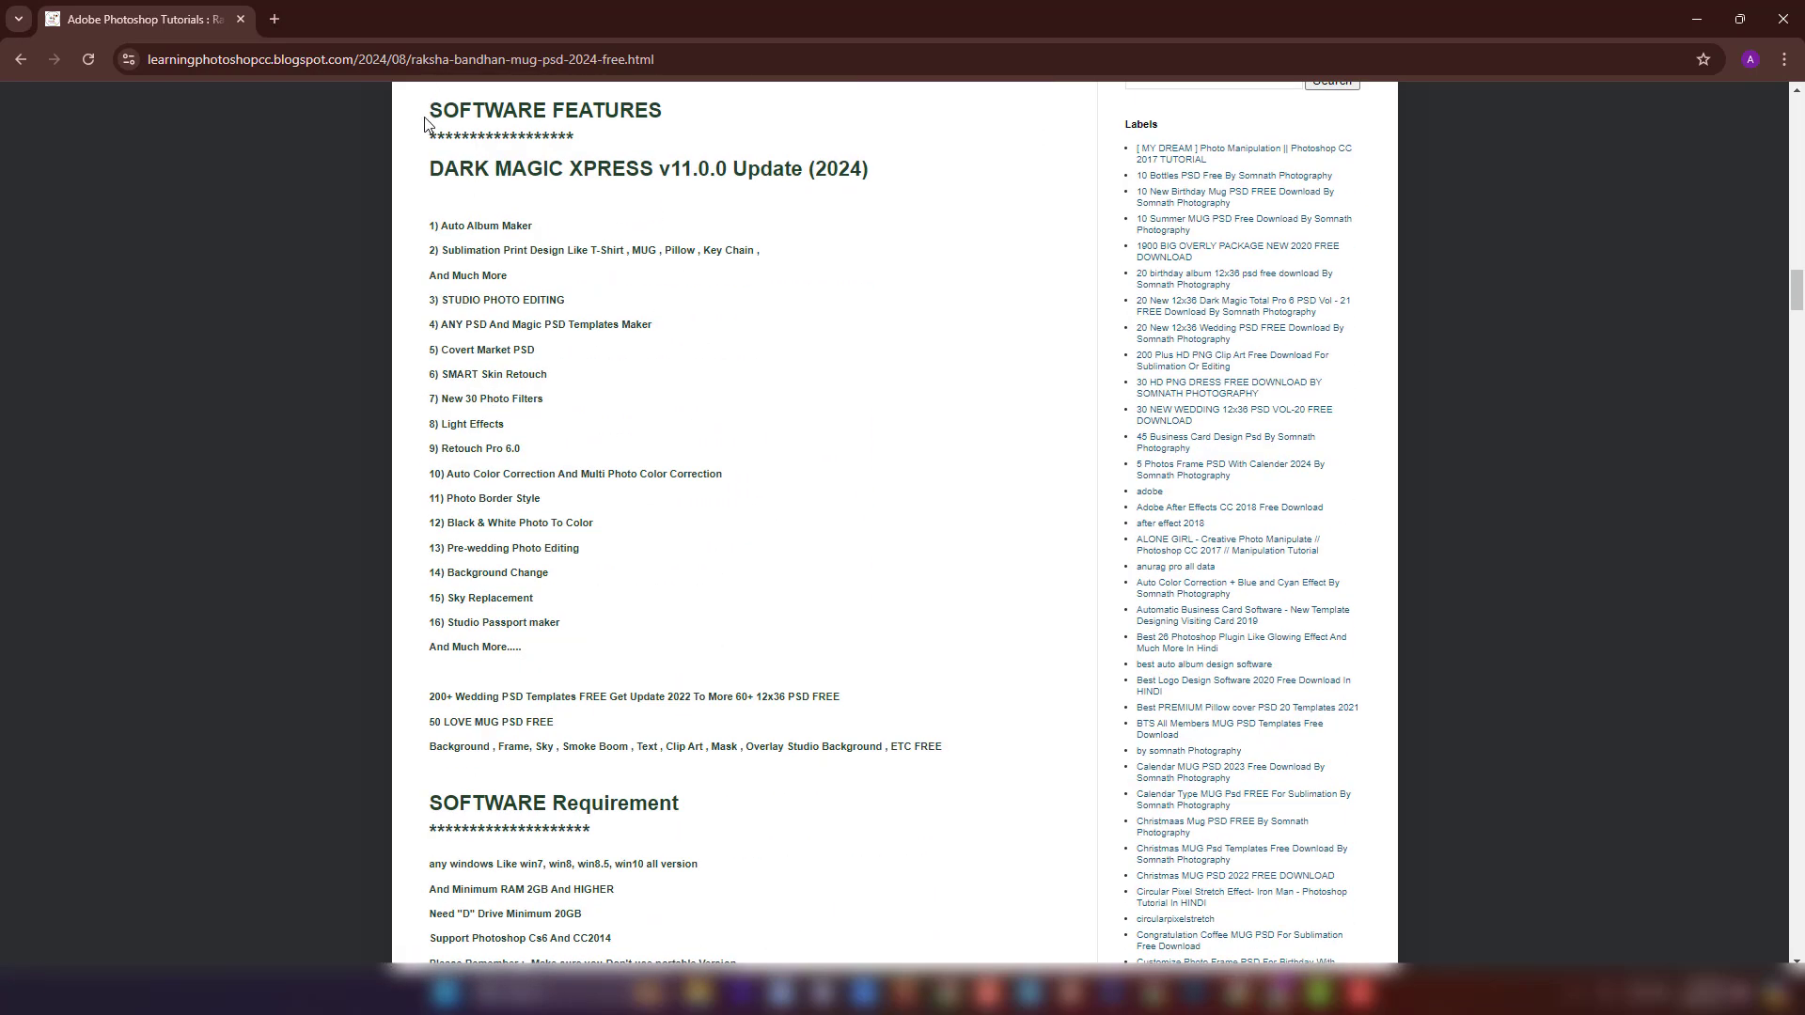
{"action": "left_click_drag", "start_coordinate": [435, 106], "coordinate": [669, 111]}
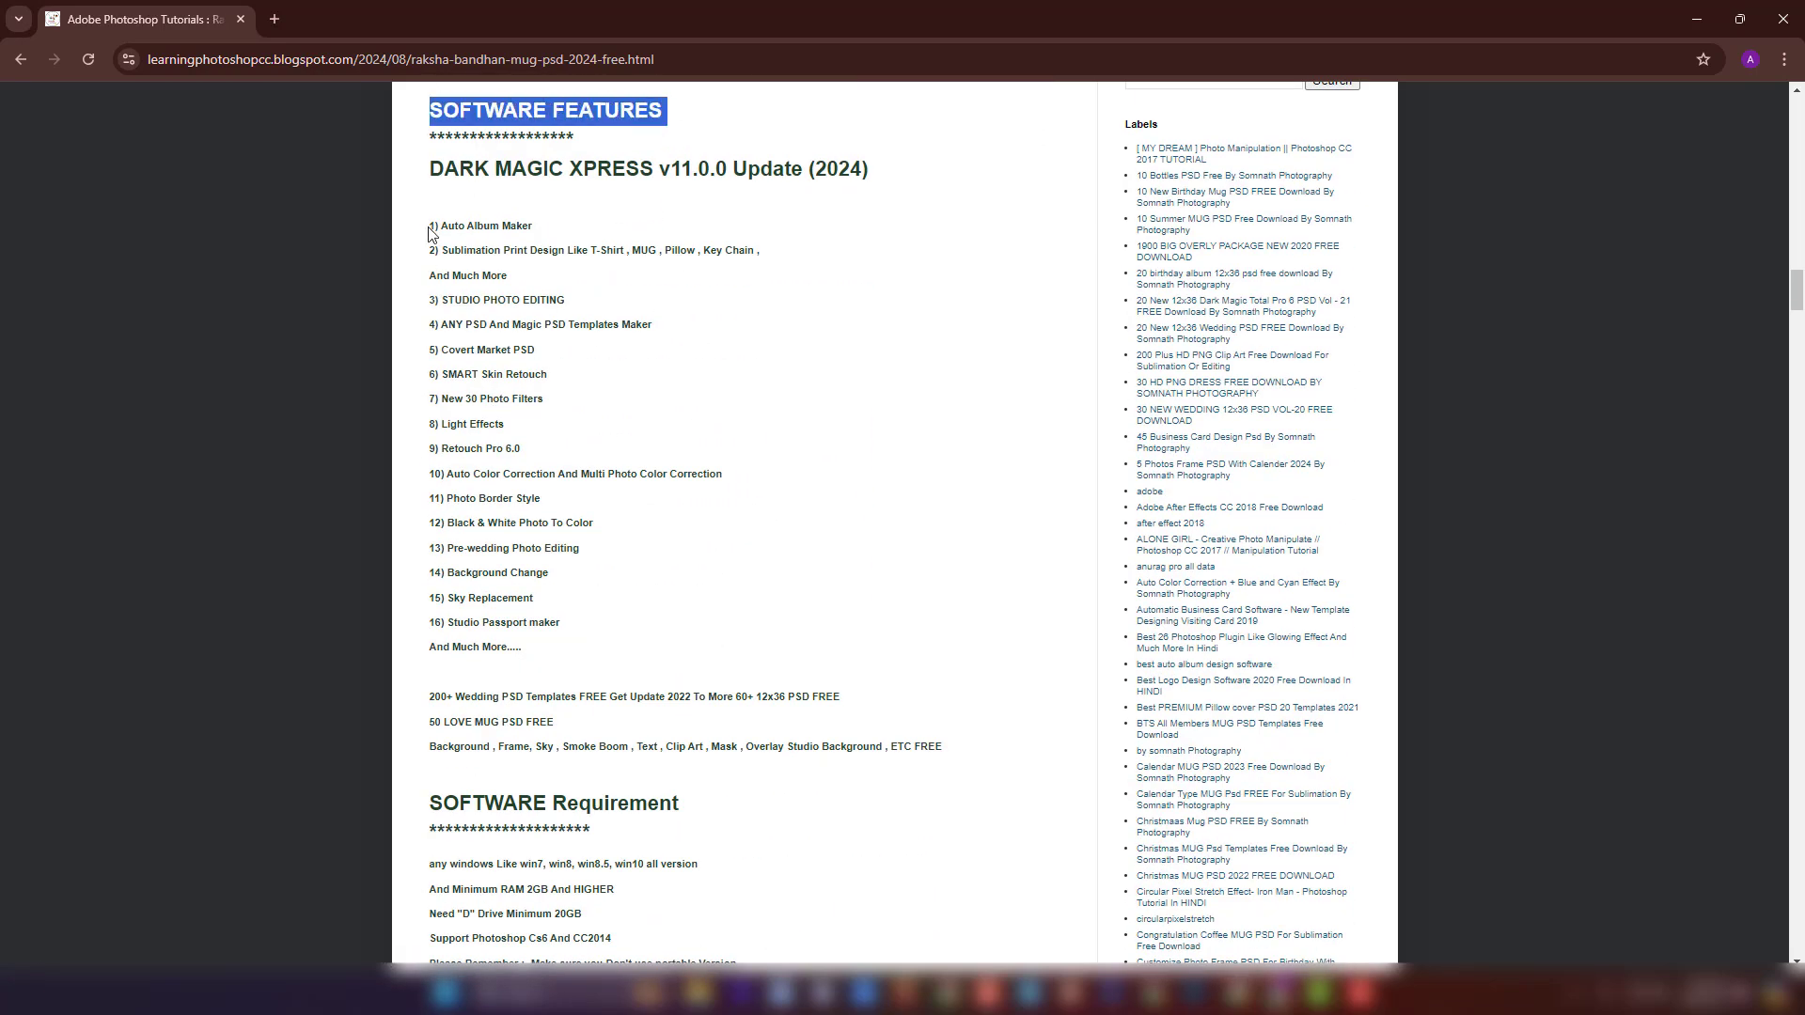
{"action": "left_click_drag", "start_coordinate": [429, 230], "coordinate": [655, 748]}
{"action": "scroll", "coordinate": [782, 630], "scroll_direction": "down", "scroll_amount": 5}
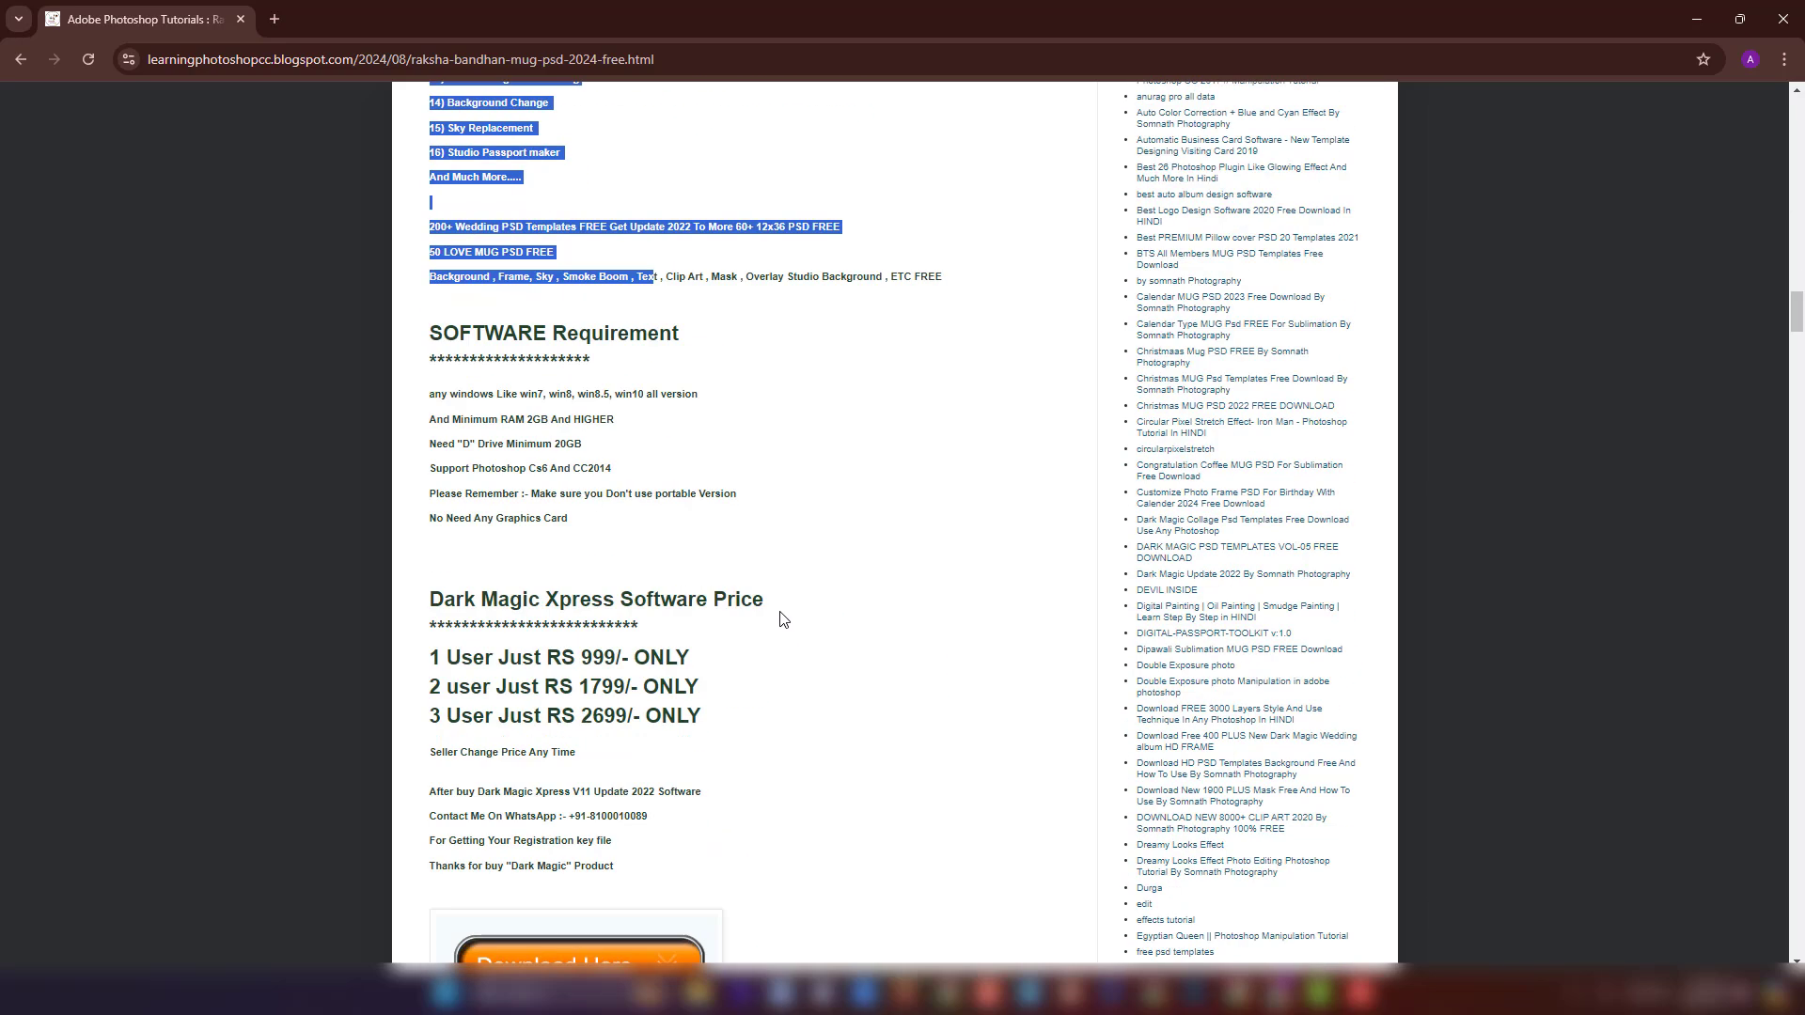
{"action": "scroll", "coordinate": [783, 621], "scroll_direction": "down", "scroll_amount": 5}
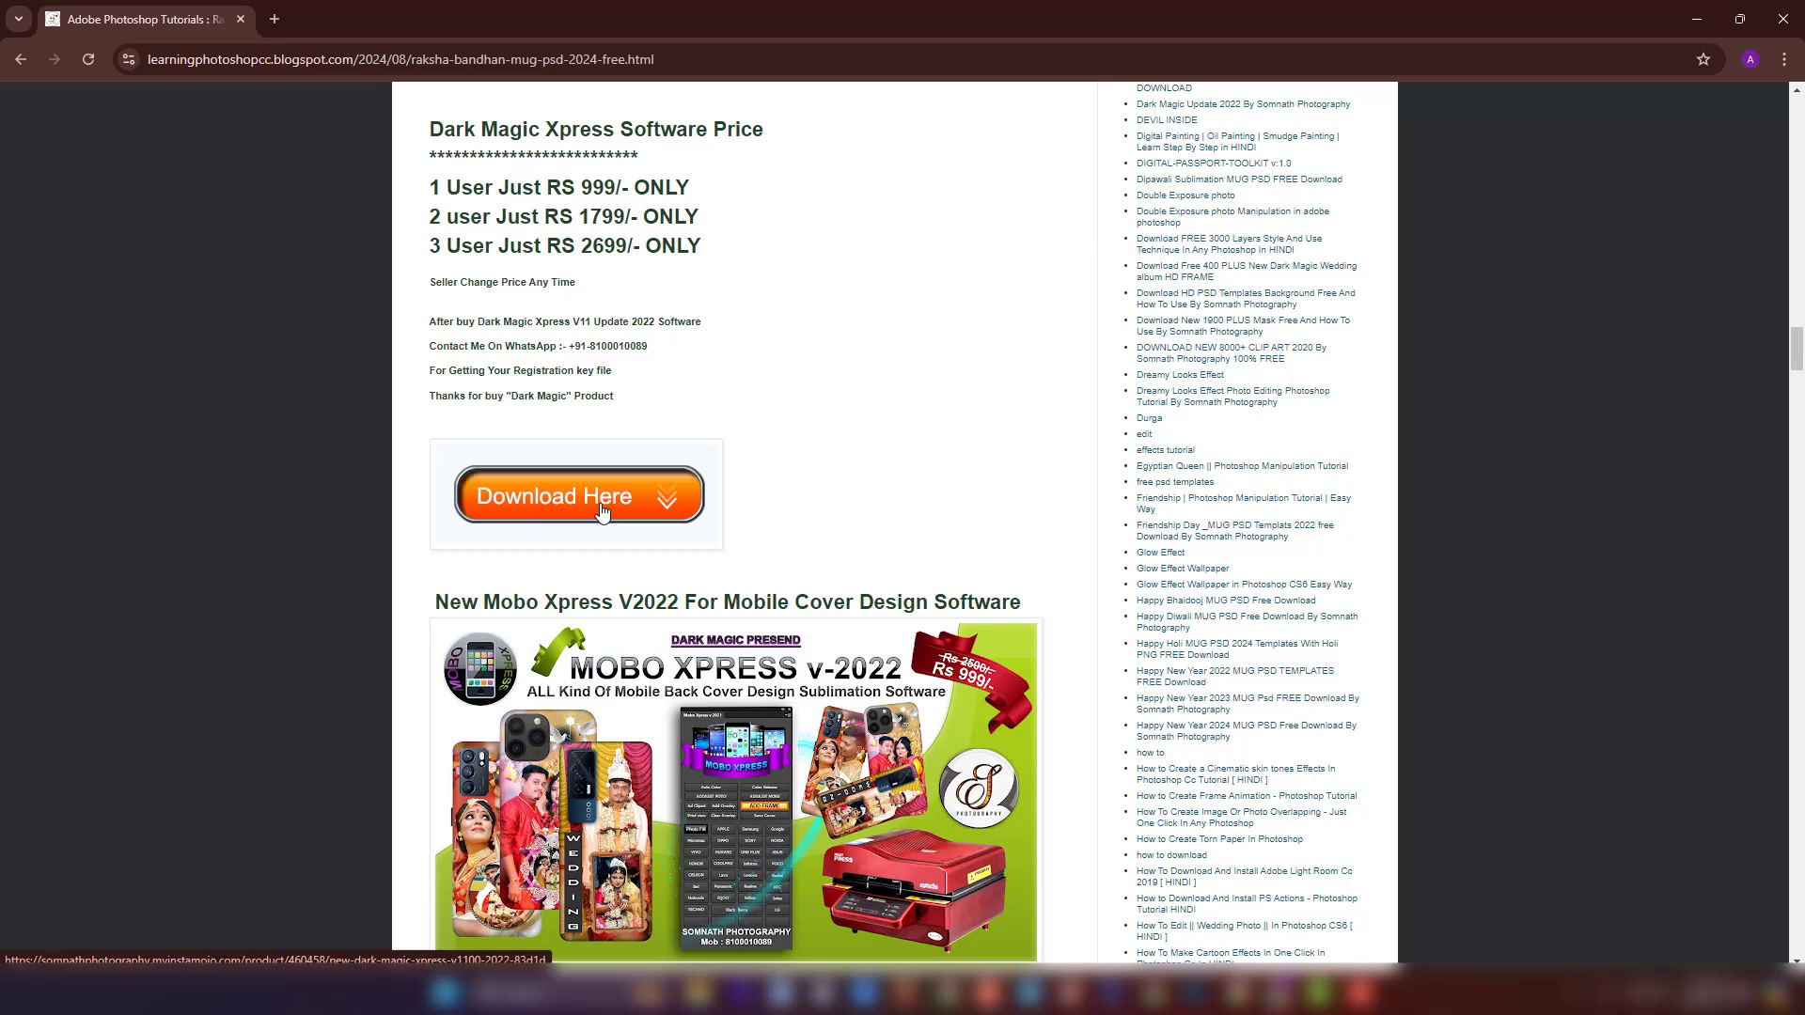
Step: Examine the Mobo Xpress V2022 description, system requirements and price details further down the blog post
{"action": "scroll", "coordinate": [837, 475], "scroll_direction": "down", "scroll_amount": 4}
{"action": "scroll", "coordinate": [840, 481], "scroll_direction": "down", "scroll_amount": 5}
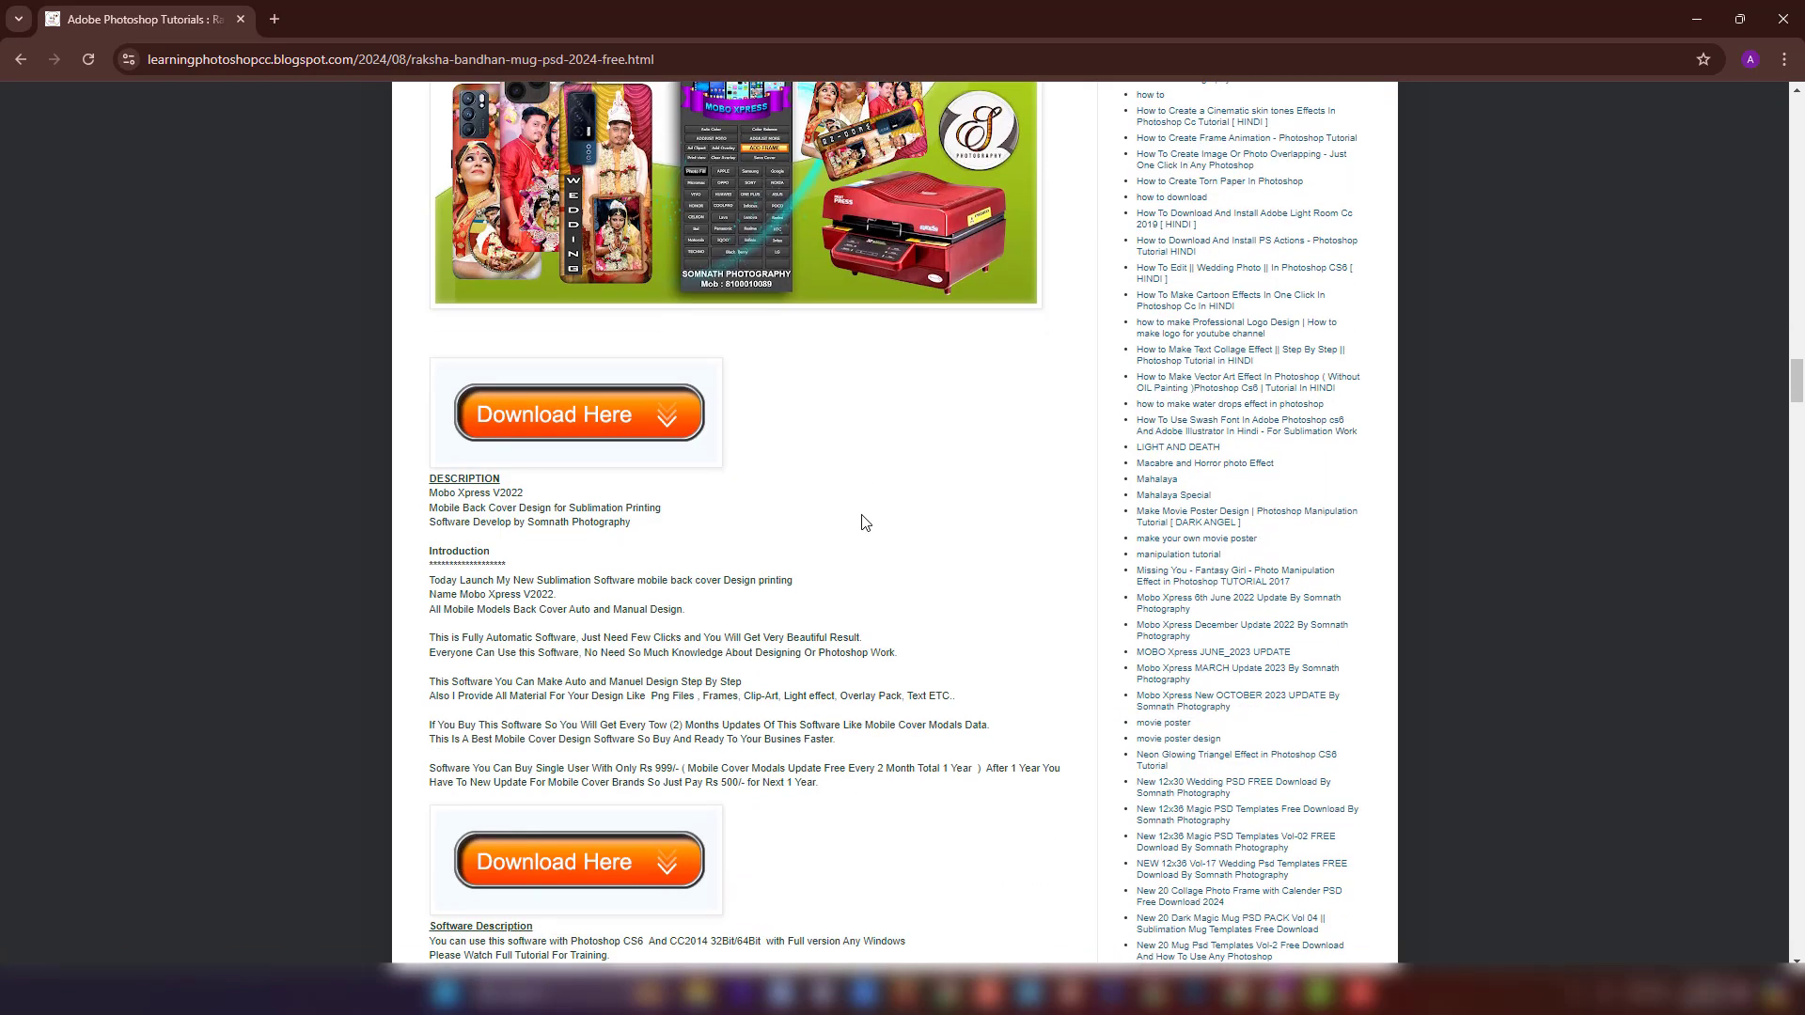
{"action": "scroll", "coordinate": [933, 561], "scroll_direction": "down", "scroll_amount": 9}
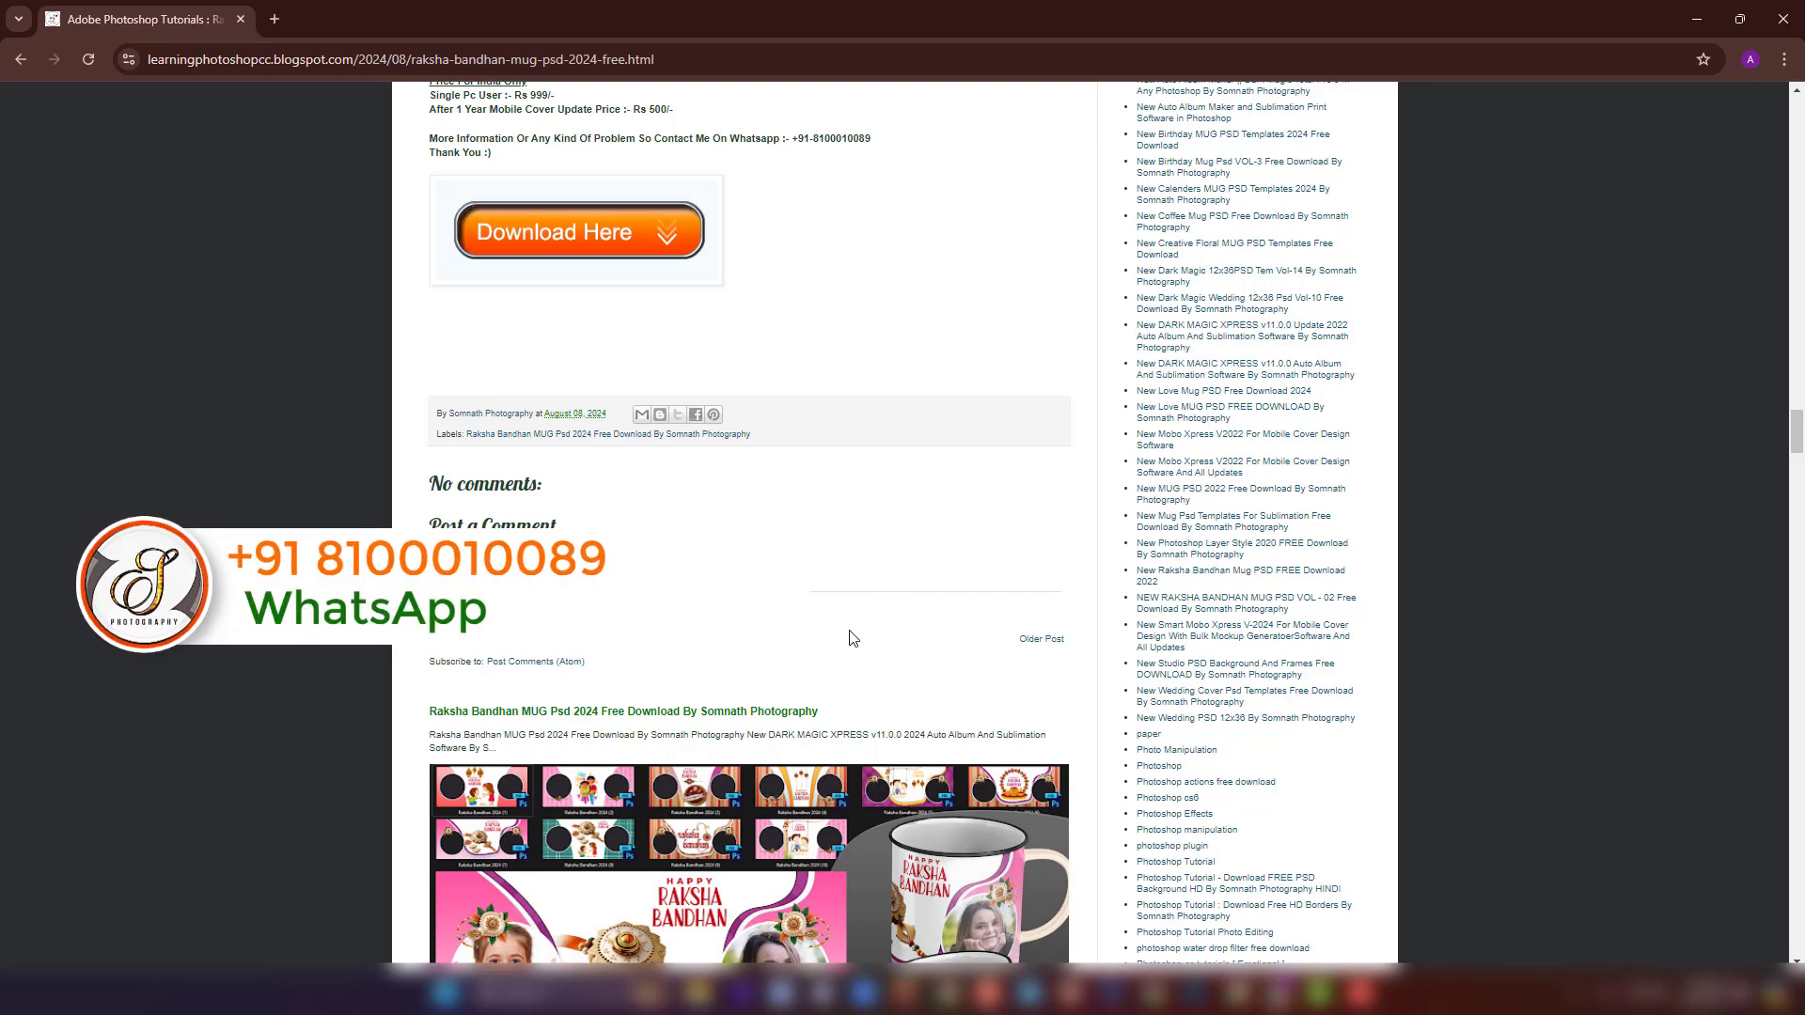
{"action": "scroll", "coordinate": [850, 637], "scroll_direction": "down", "scroll_amount": 8}
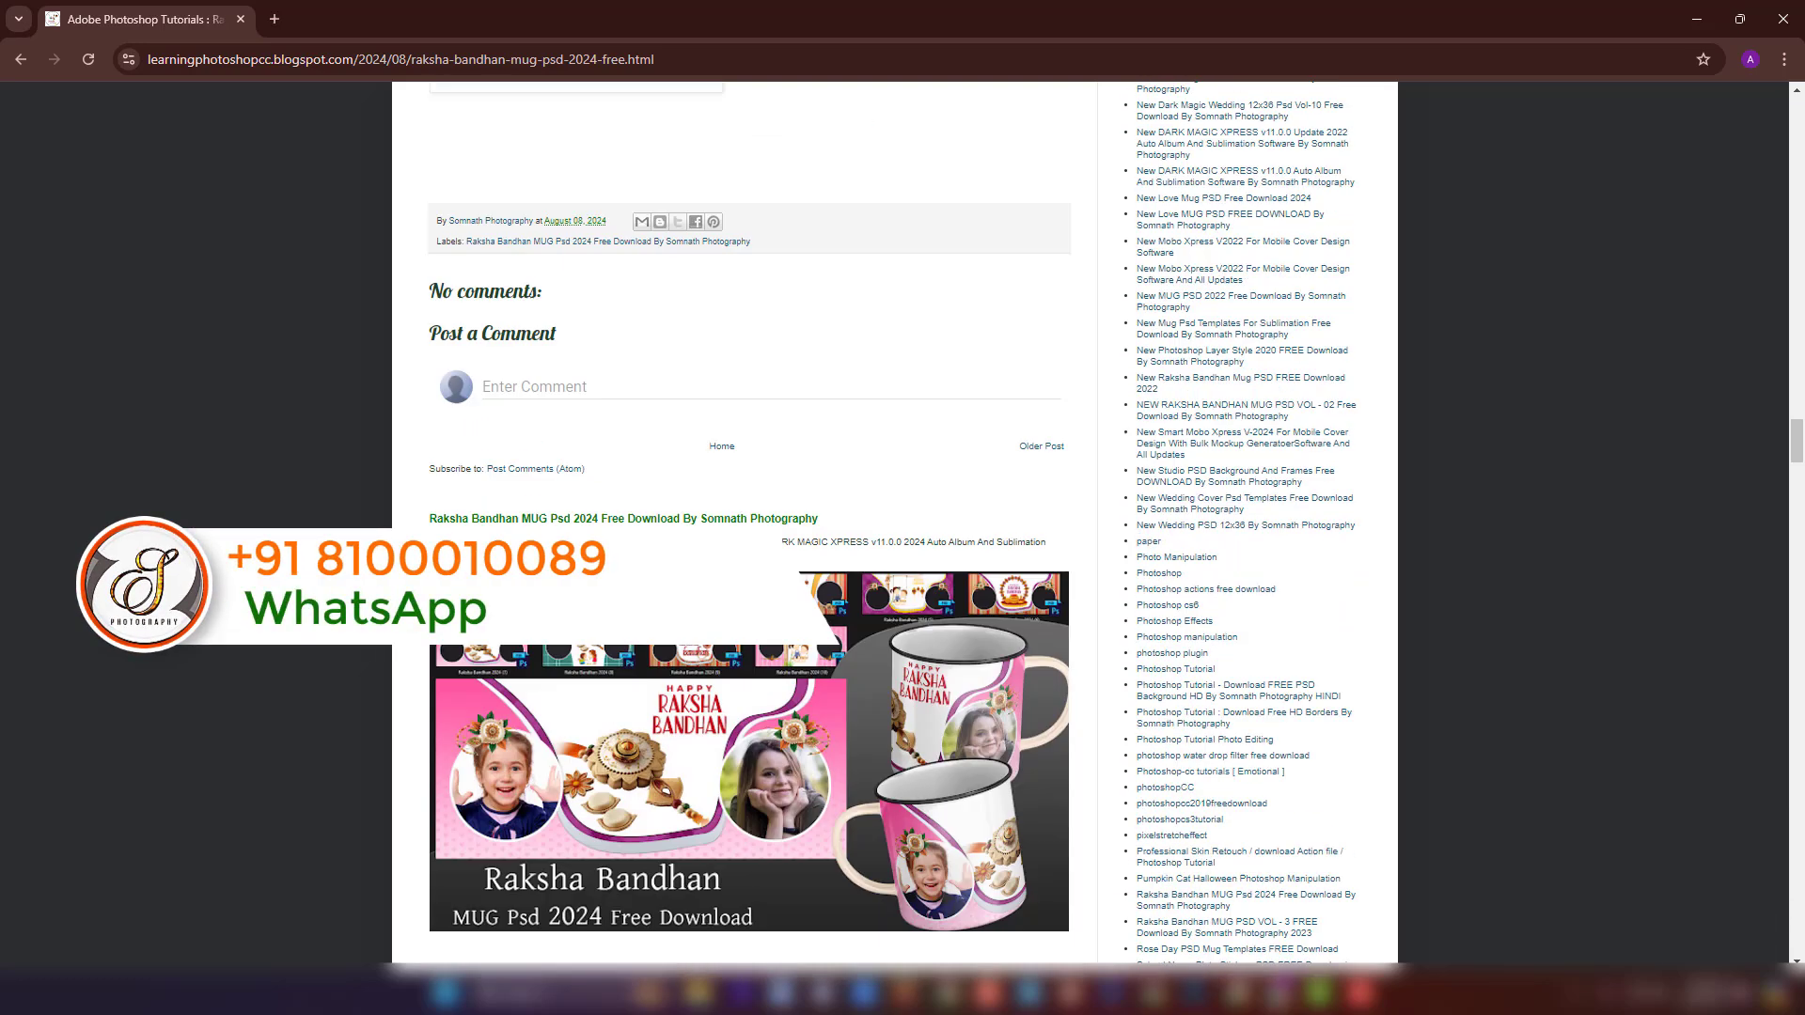
{"action": "scroll", "coordinate": [918, 782], "scroll_direction": "up", "scroll_amount": 10}
{"action": "scroll", "coordinate": [1024, 772], "scroll_direction": "up", "scroll_amount": 4}
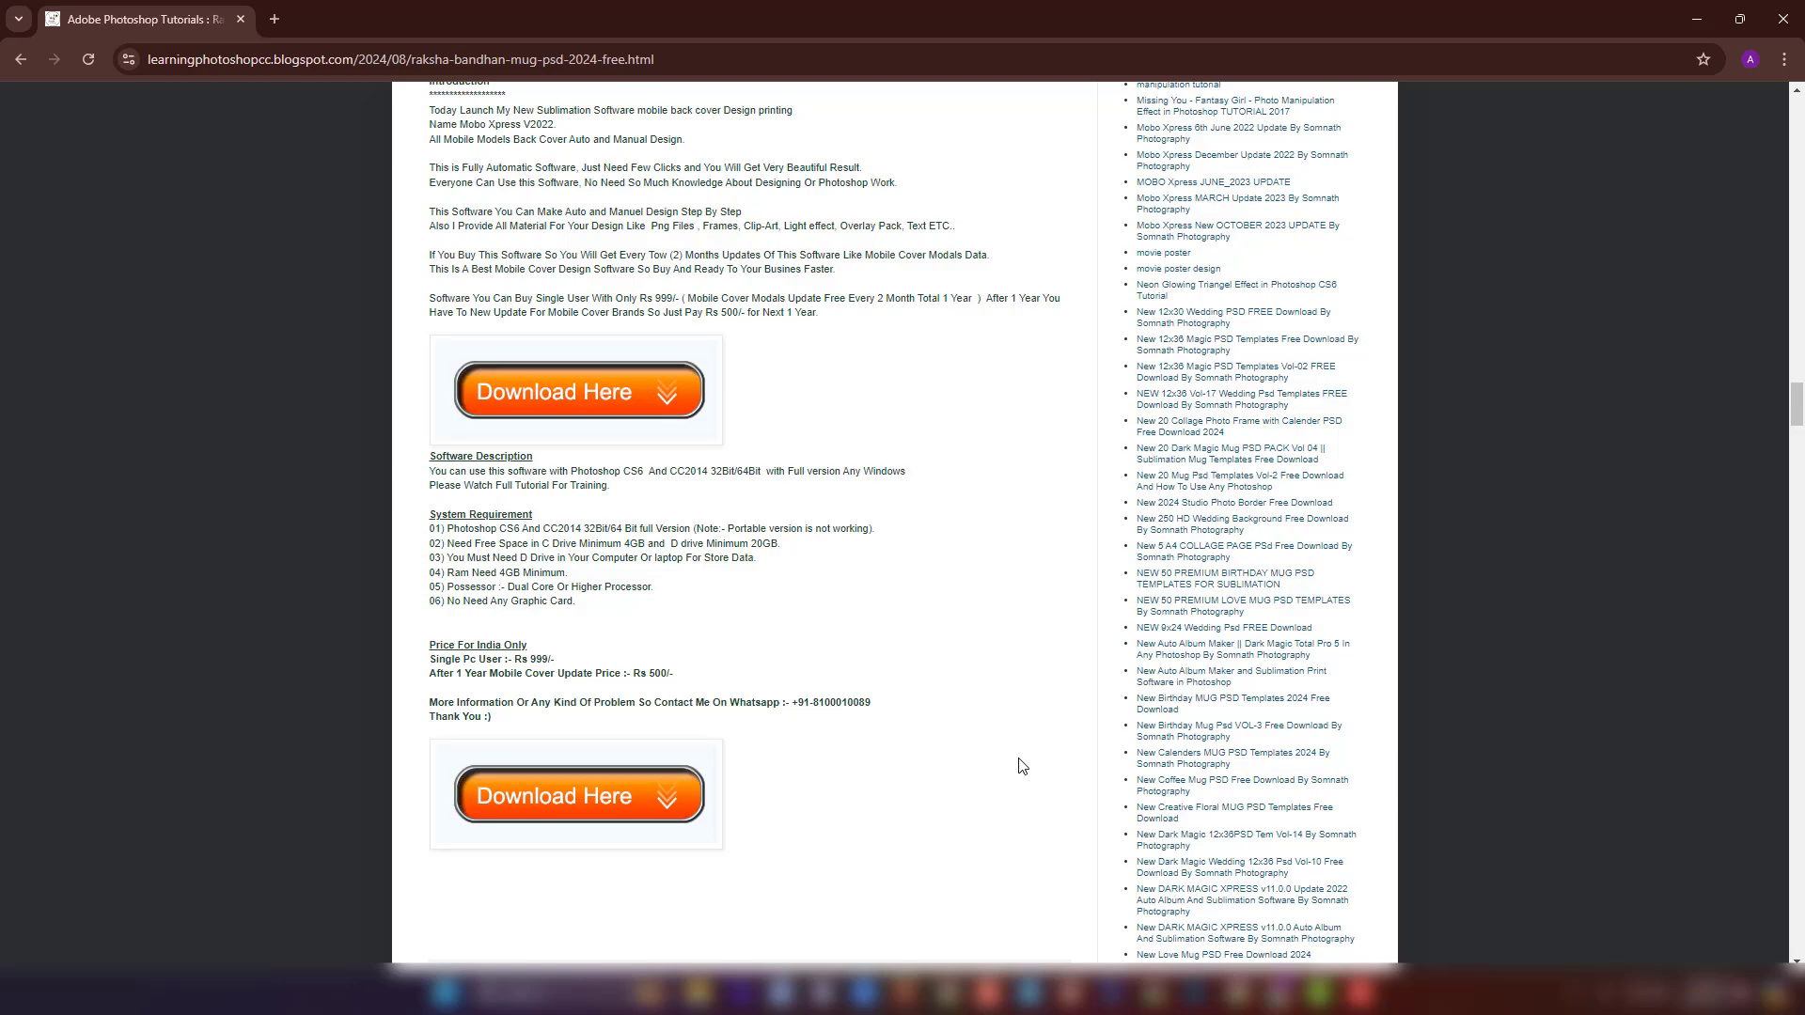
{"action": "scroll", "coordinate": [1022, 767], "scroll_direction": "up", "scroll_amount": 8}
{"action": "scroll", "coordinate": [1022, 766], "scroll_direction": "down", "scroll_amount": 3}
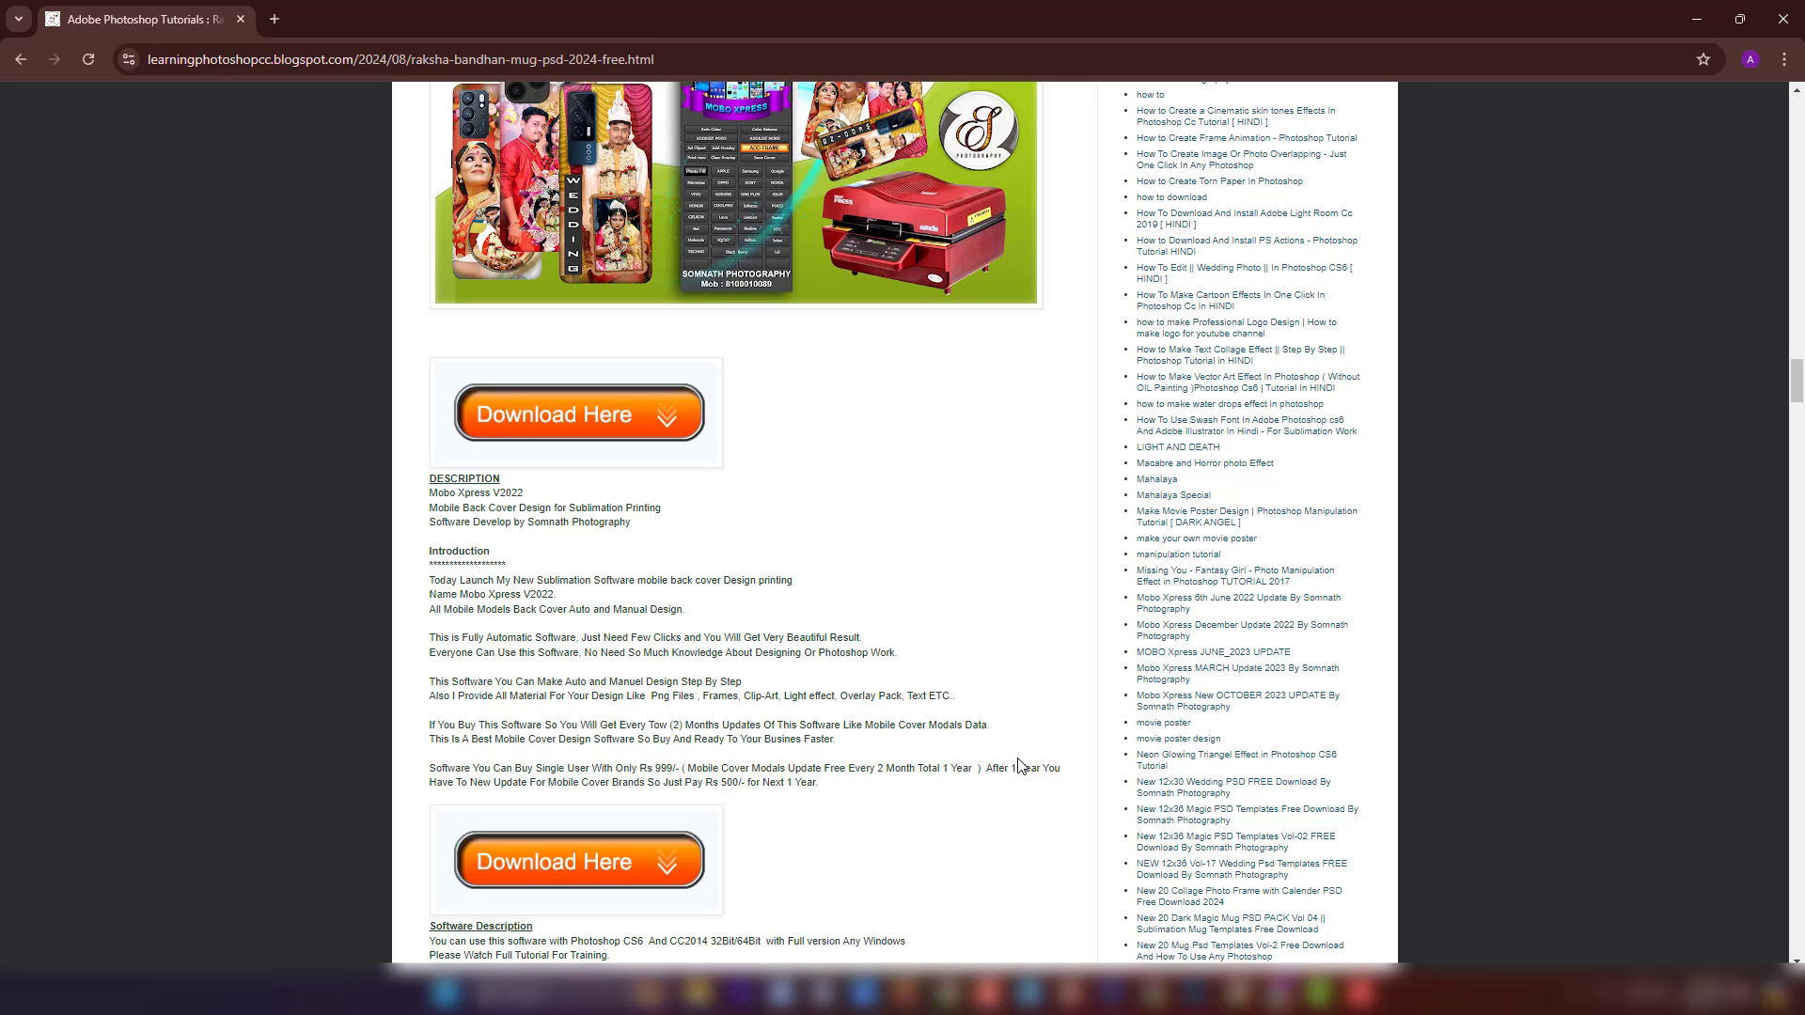
{"action": "scroll", "coordinate": [1019, 762], "scroll_direction": "down", "scroll_amount": 20}
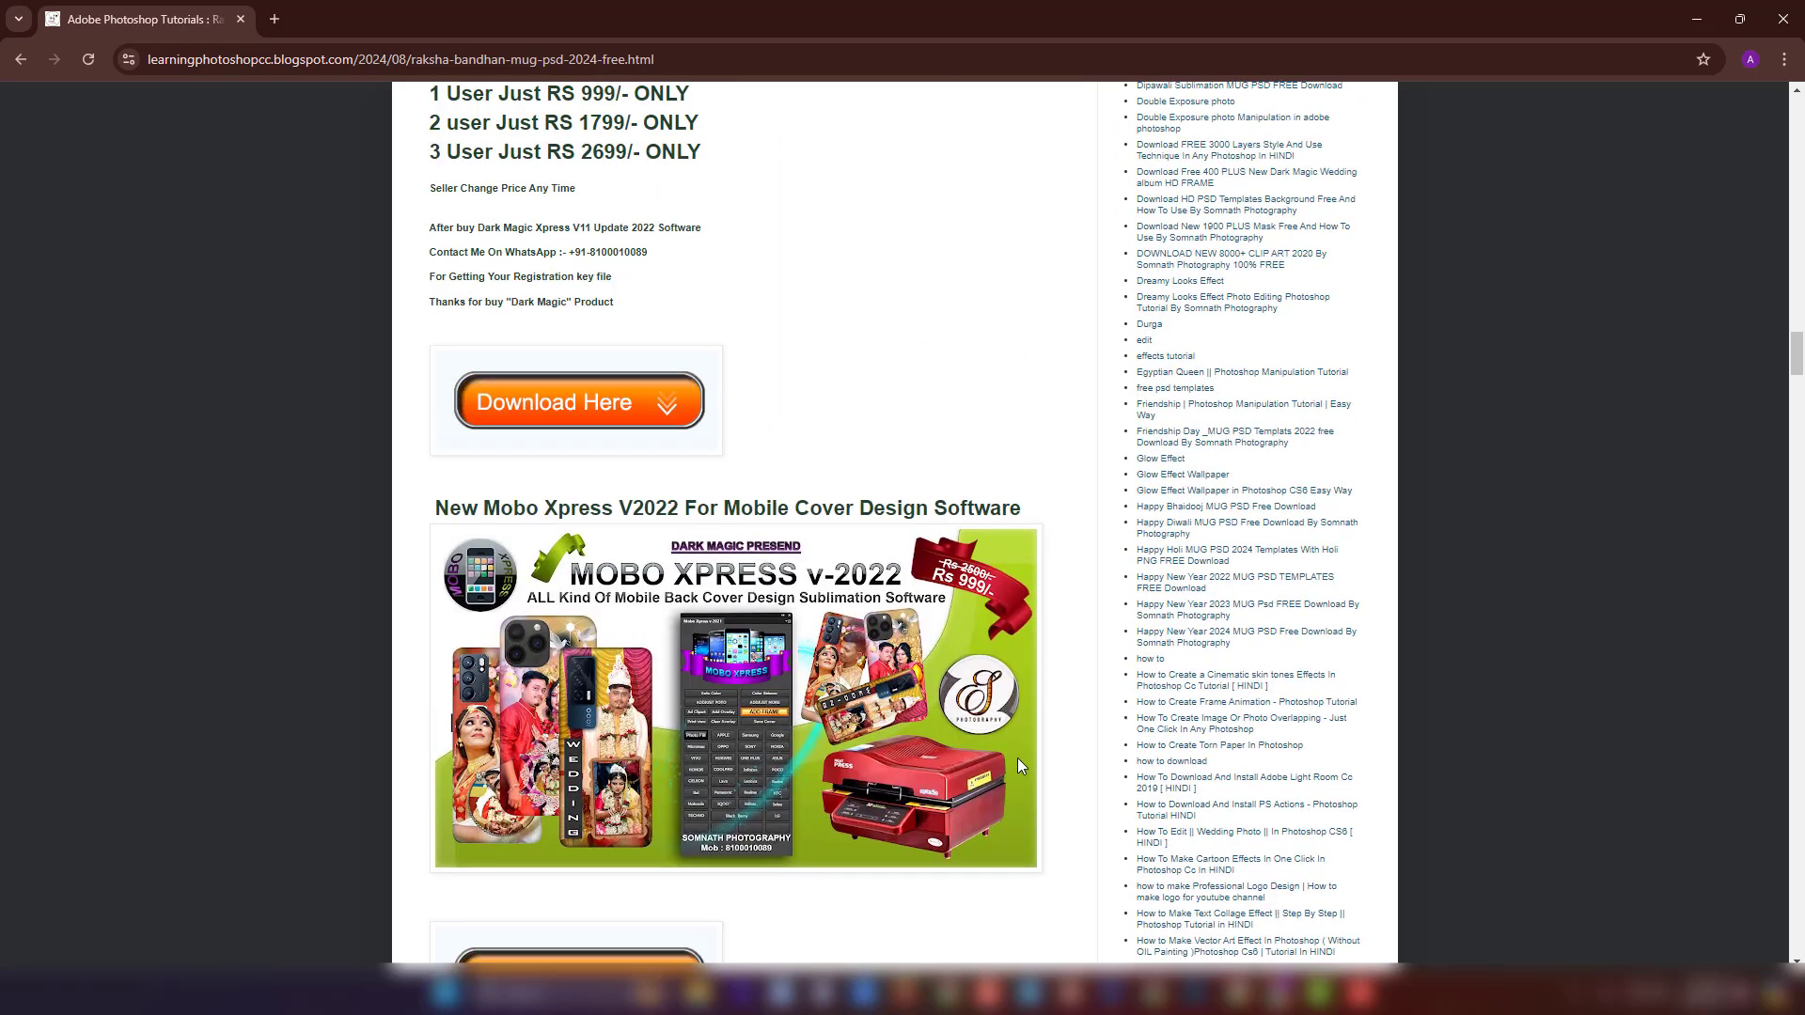
{"action": "scroll", "coordinate": [1021, 766], "scroll_direction": "up", "scroll_amount": 20}
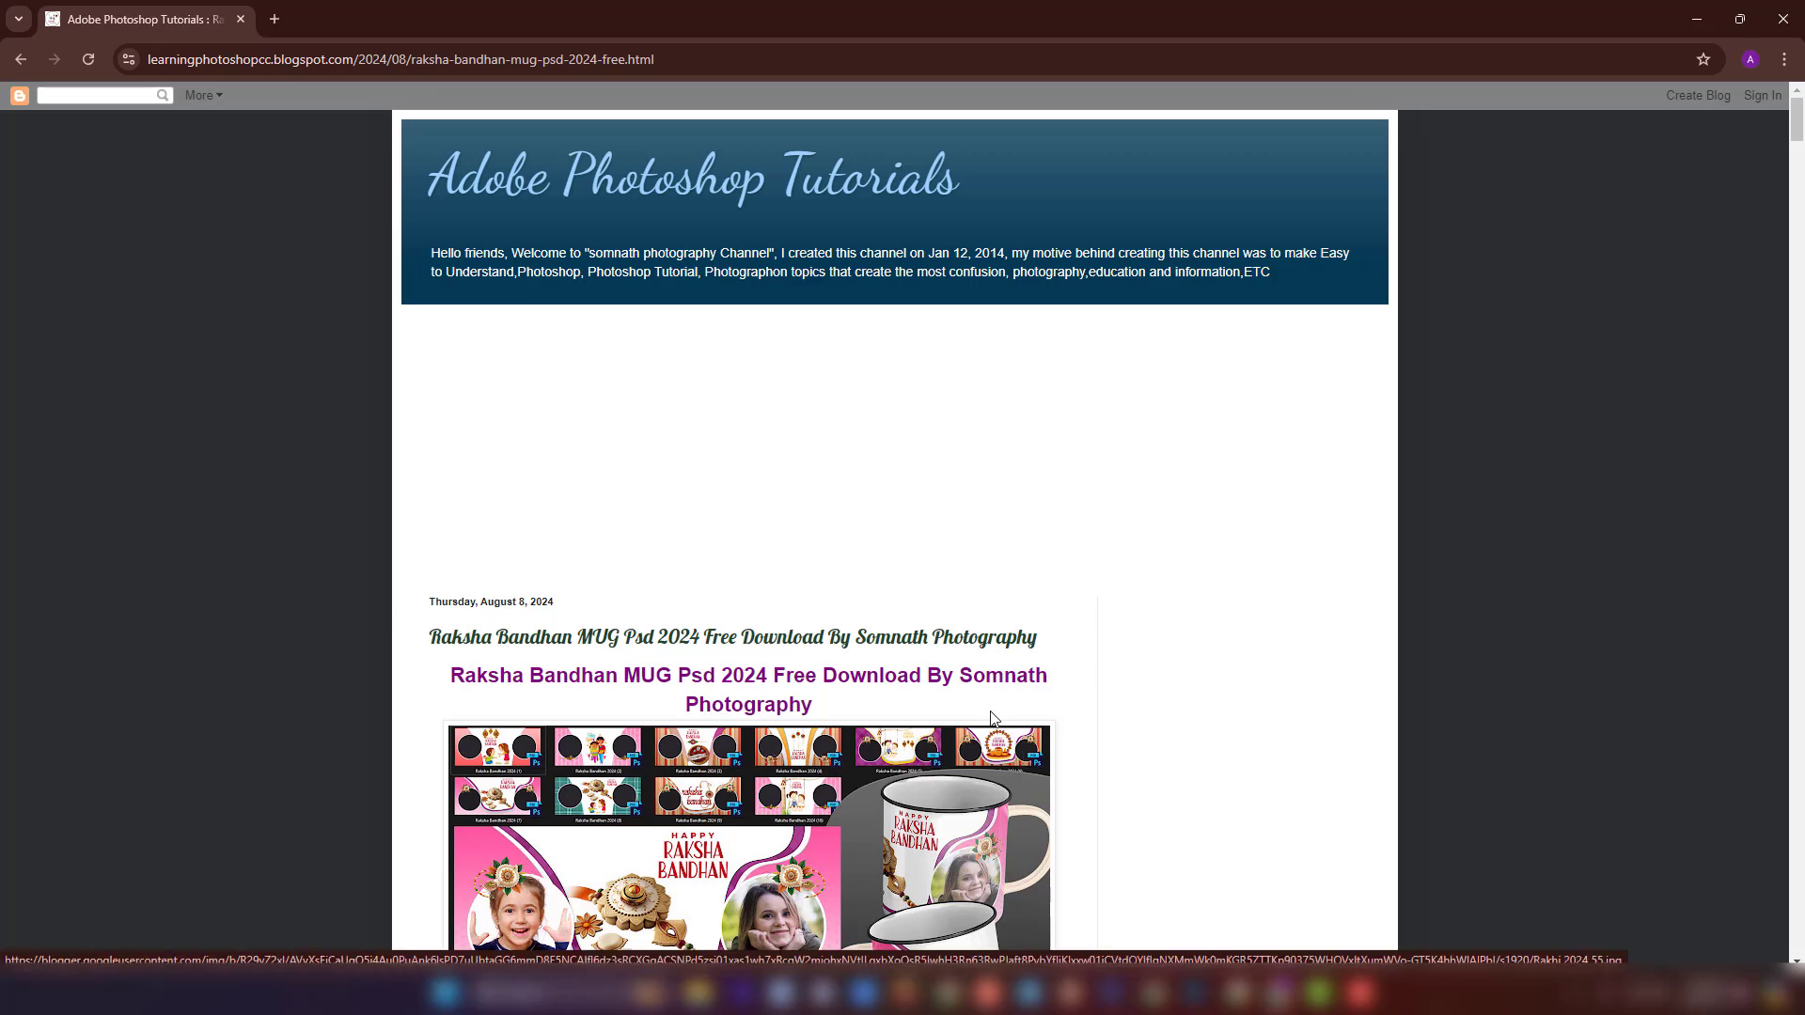
{"action": "scroll", "coordinate": [933, 716], "scroll_direction": "down", "scroll_amount": 4}
{"action": "scroll", "coordinate": [934, 717], "scroll_direction": "down", "scroll_amount": 1}
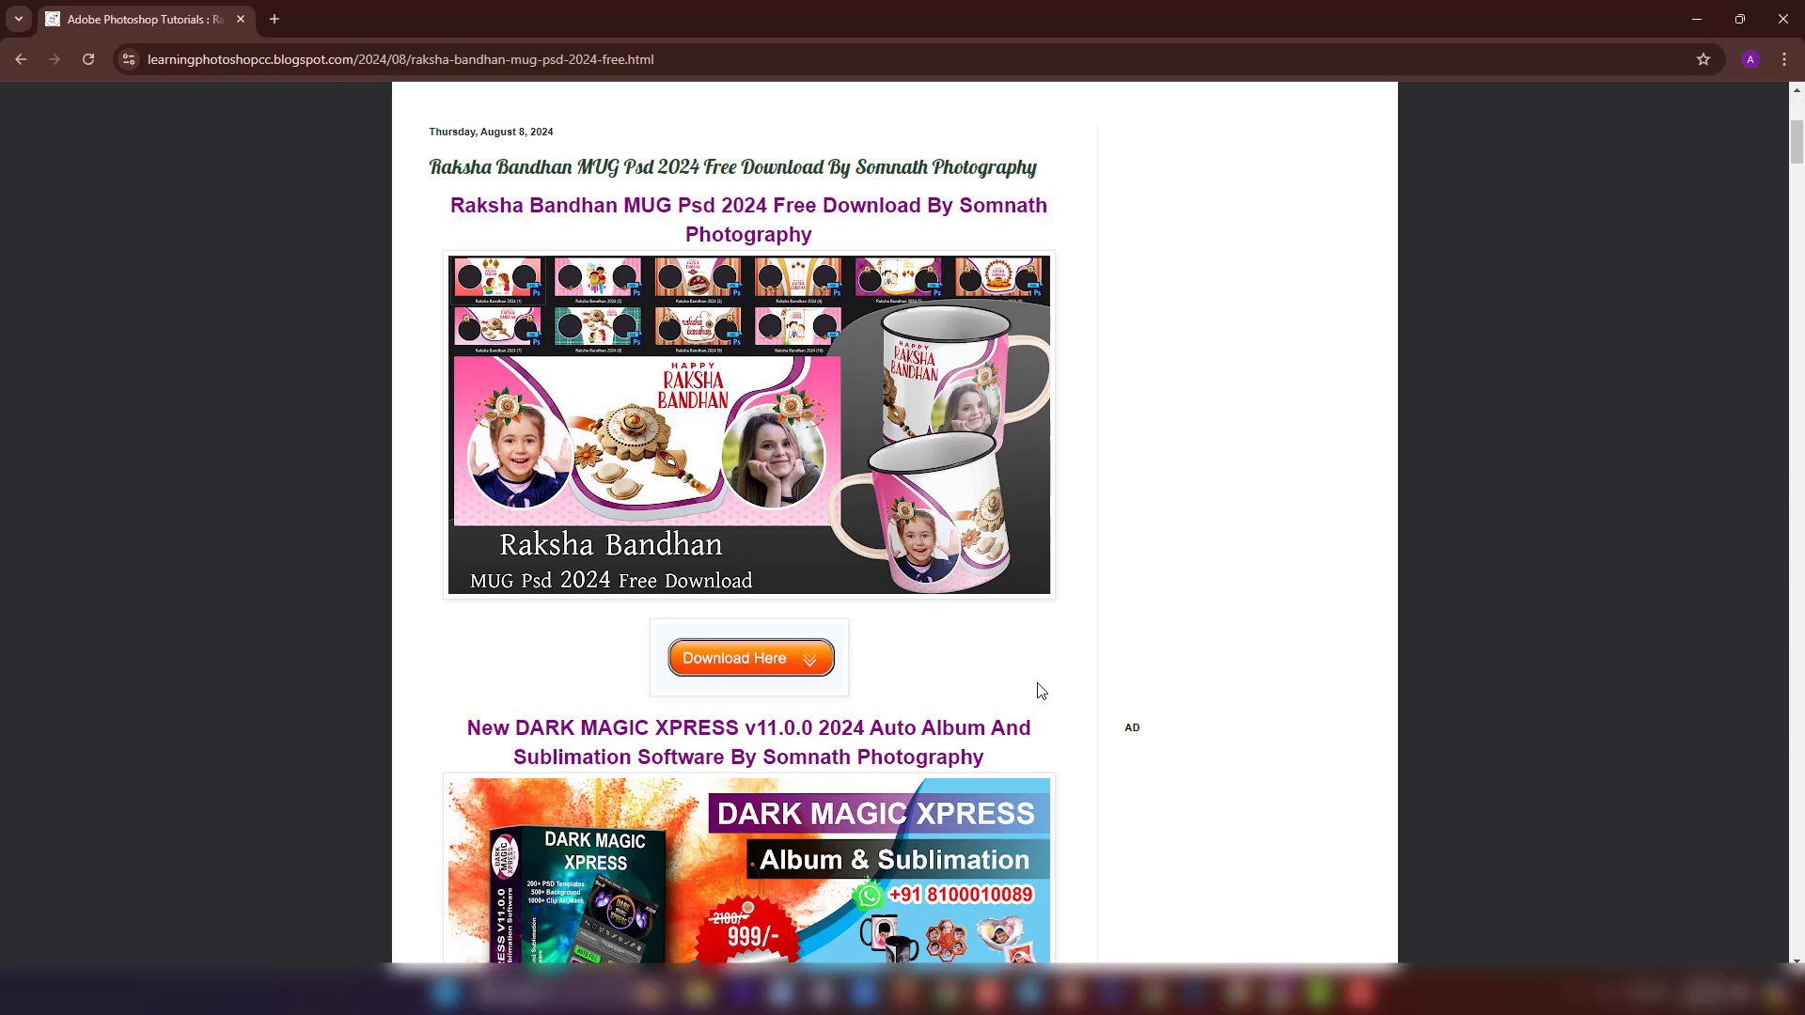
{"action": "scroll", "coordinate": [1036, 668], "scroll_direction": "down", "scroll_amount": 7}
{"action": "scroll", "coordinate": [1062, 661], "scroll_direction": "up", "scroll_amount": 8}
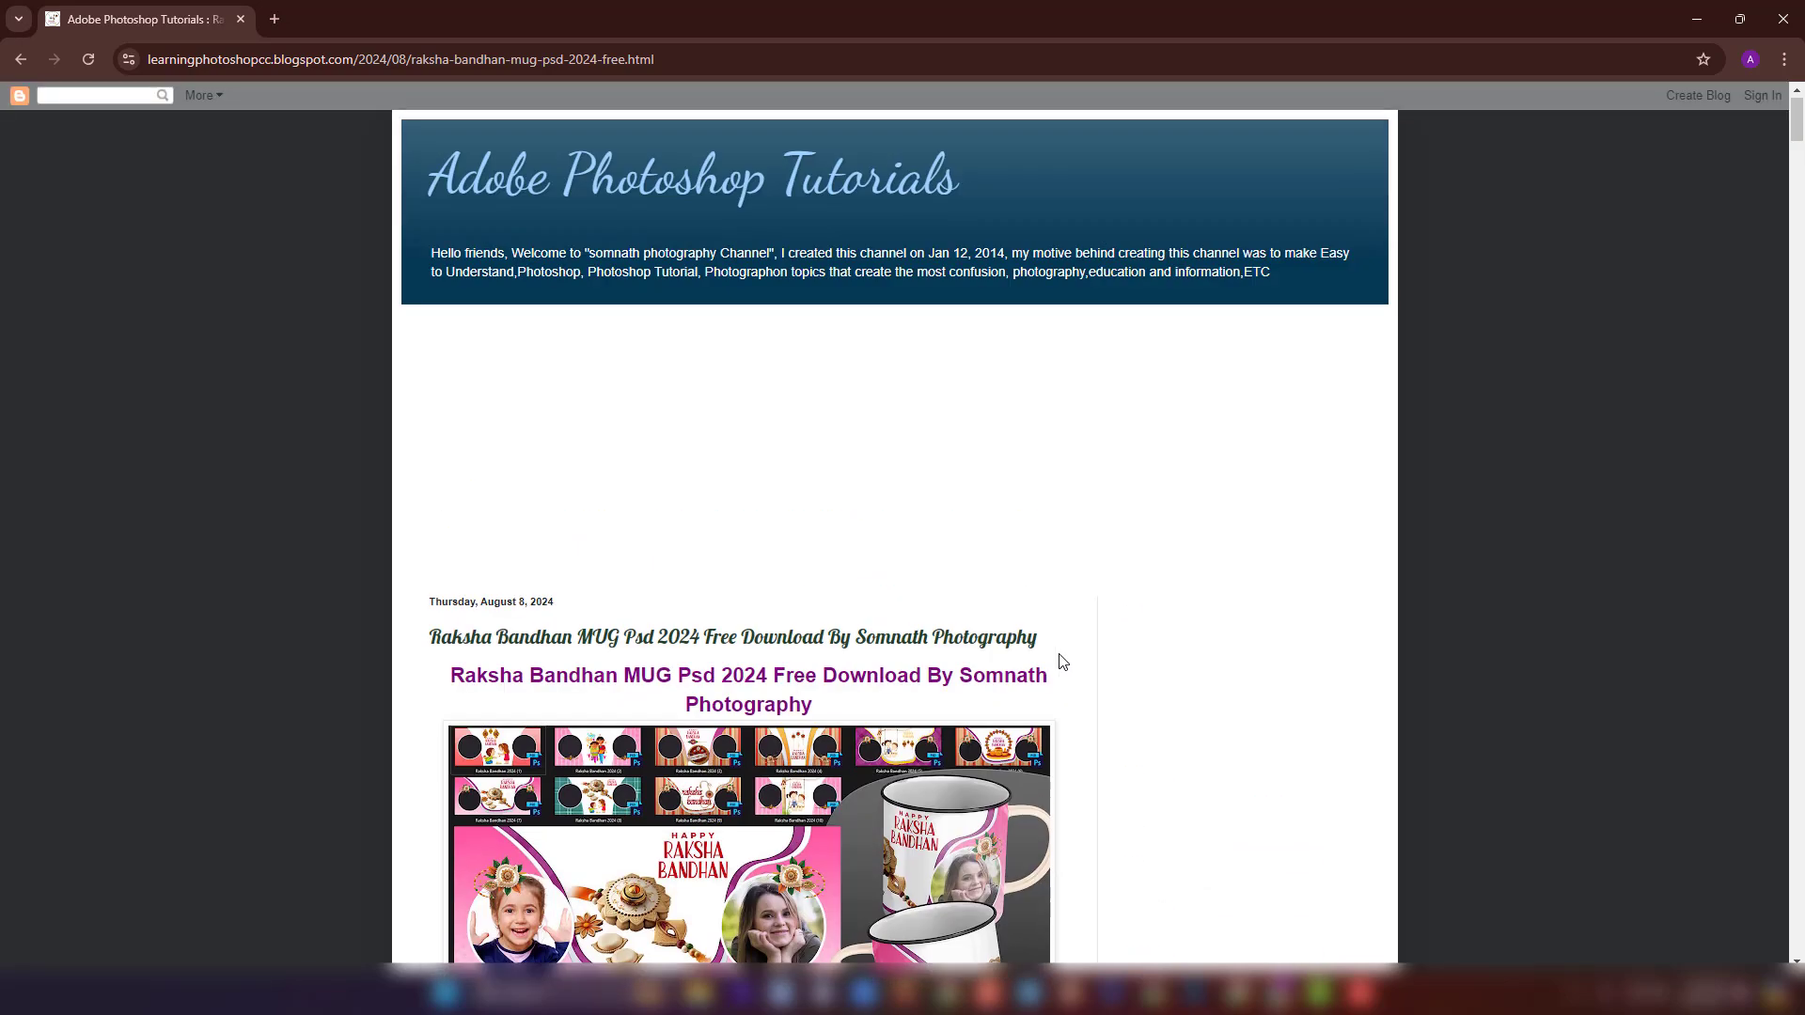
{"action": "scroll", "coordinate": [1071, 672], "scroll_direction": "down", "scroll_amount": 4}
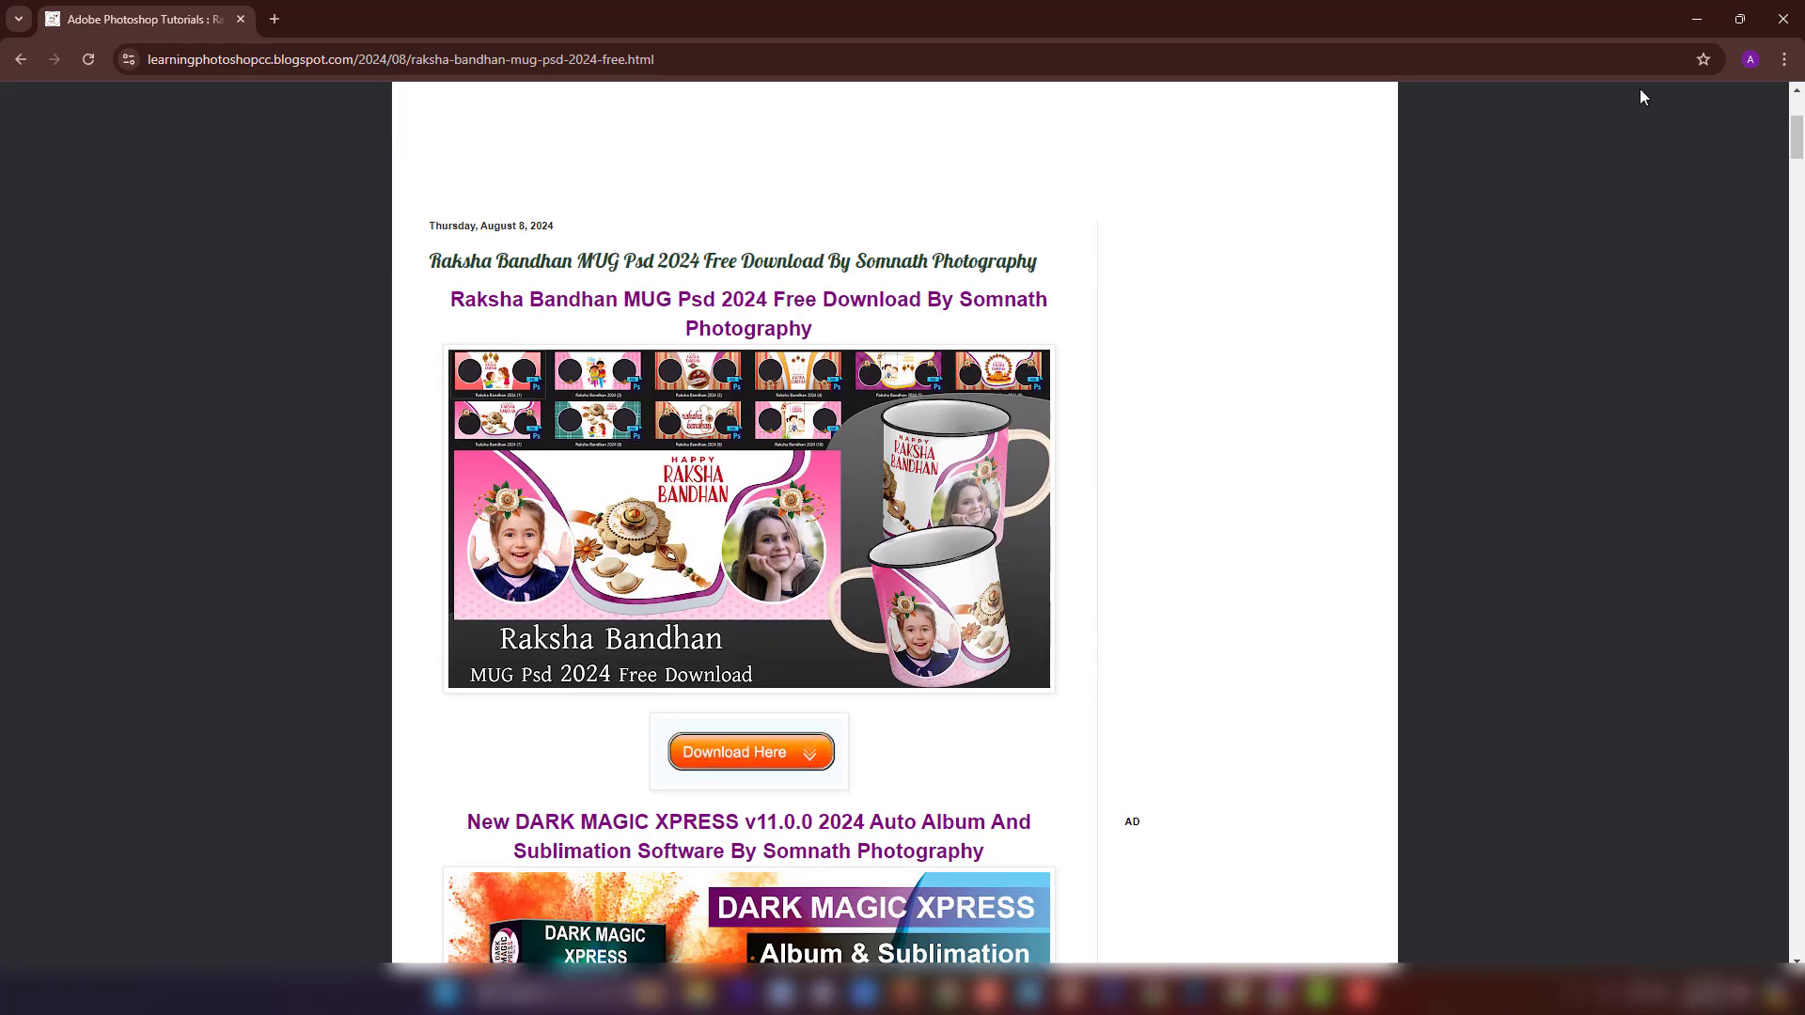
Step: Return to the Raksha Bandhan template folder in File Explorer and clear the file selection
{"action": "left_click", "coordinate": [1697, 19]}
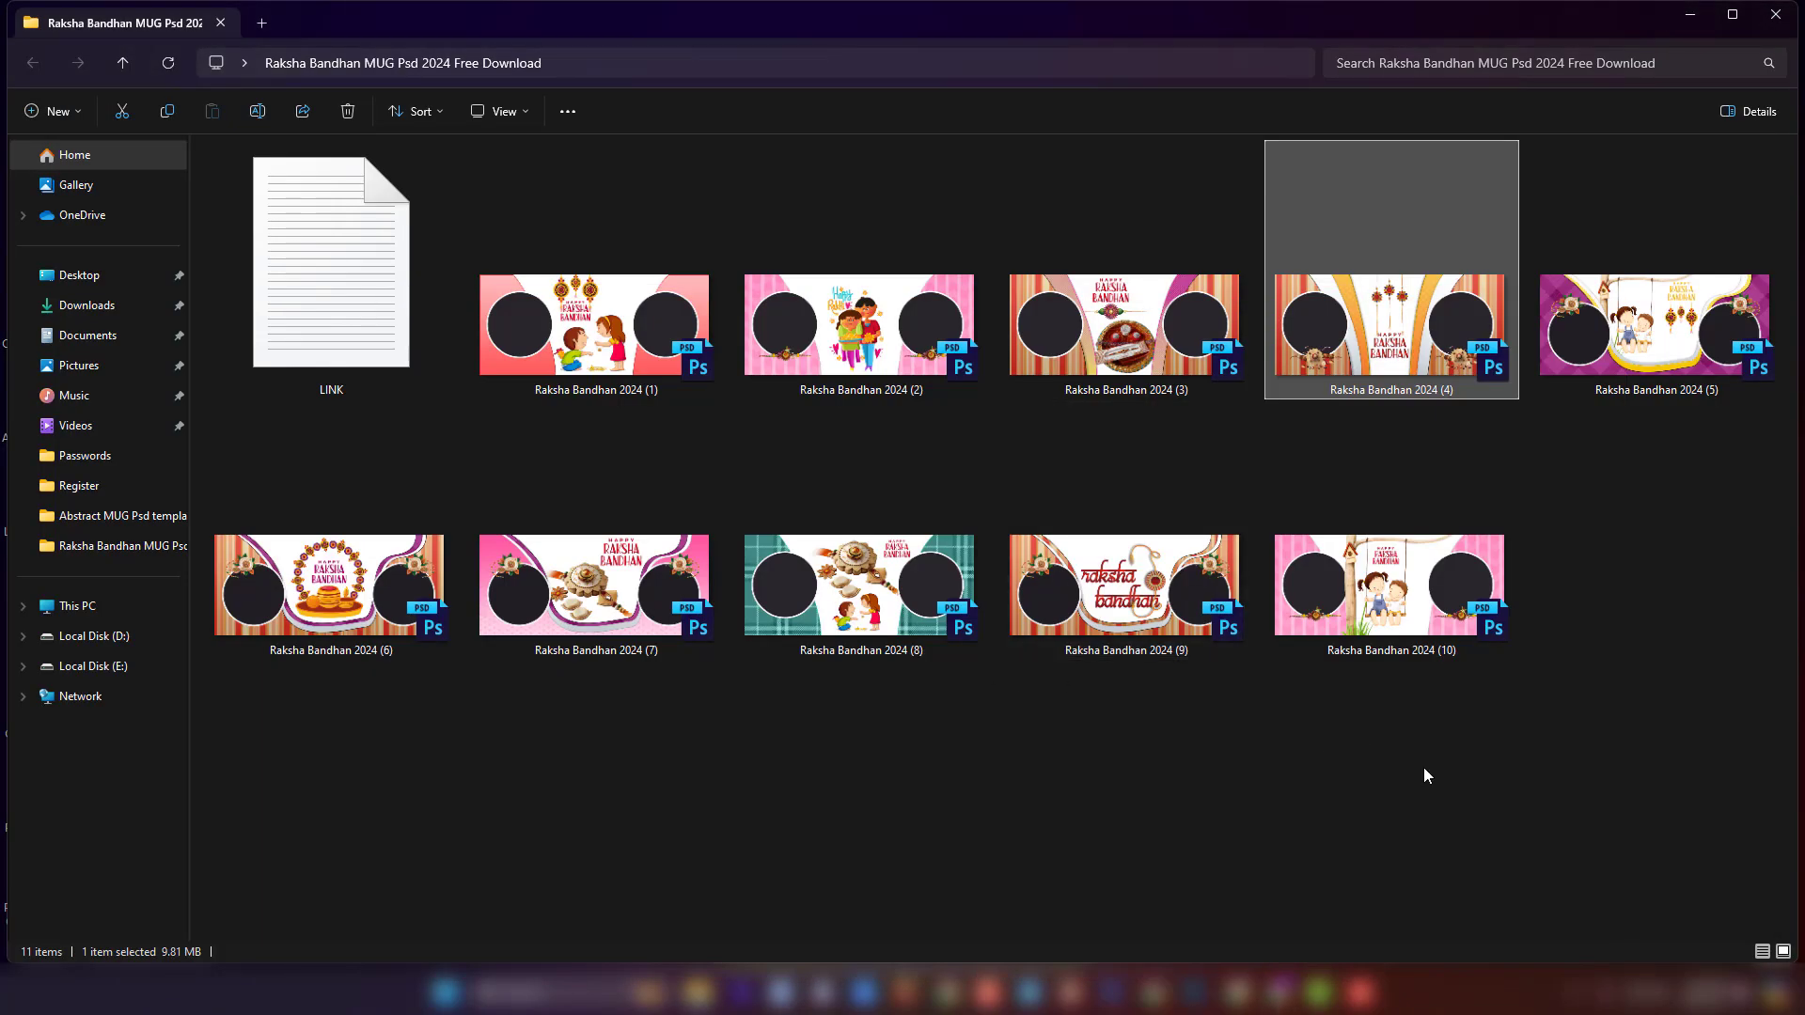
{"action": "left_click", "coordinate": [1424, 769]}
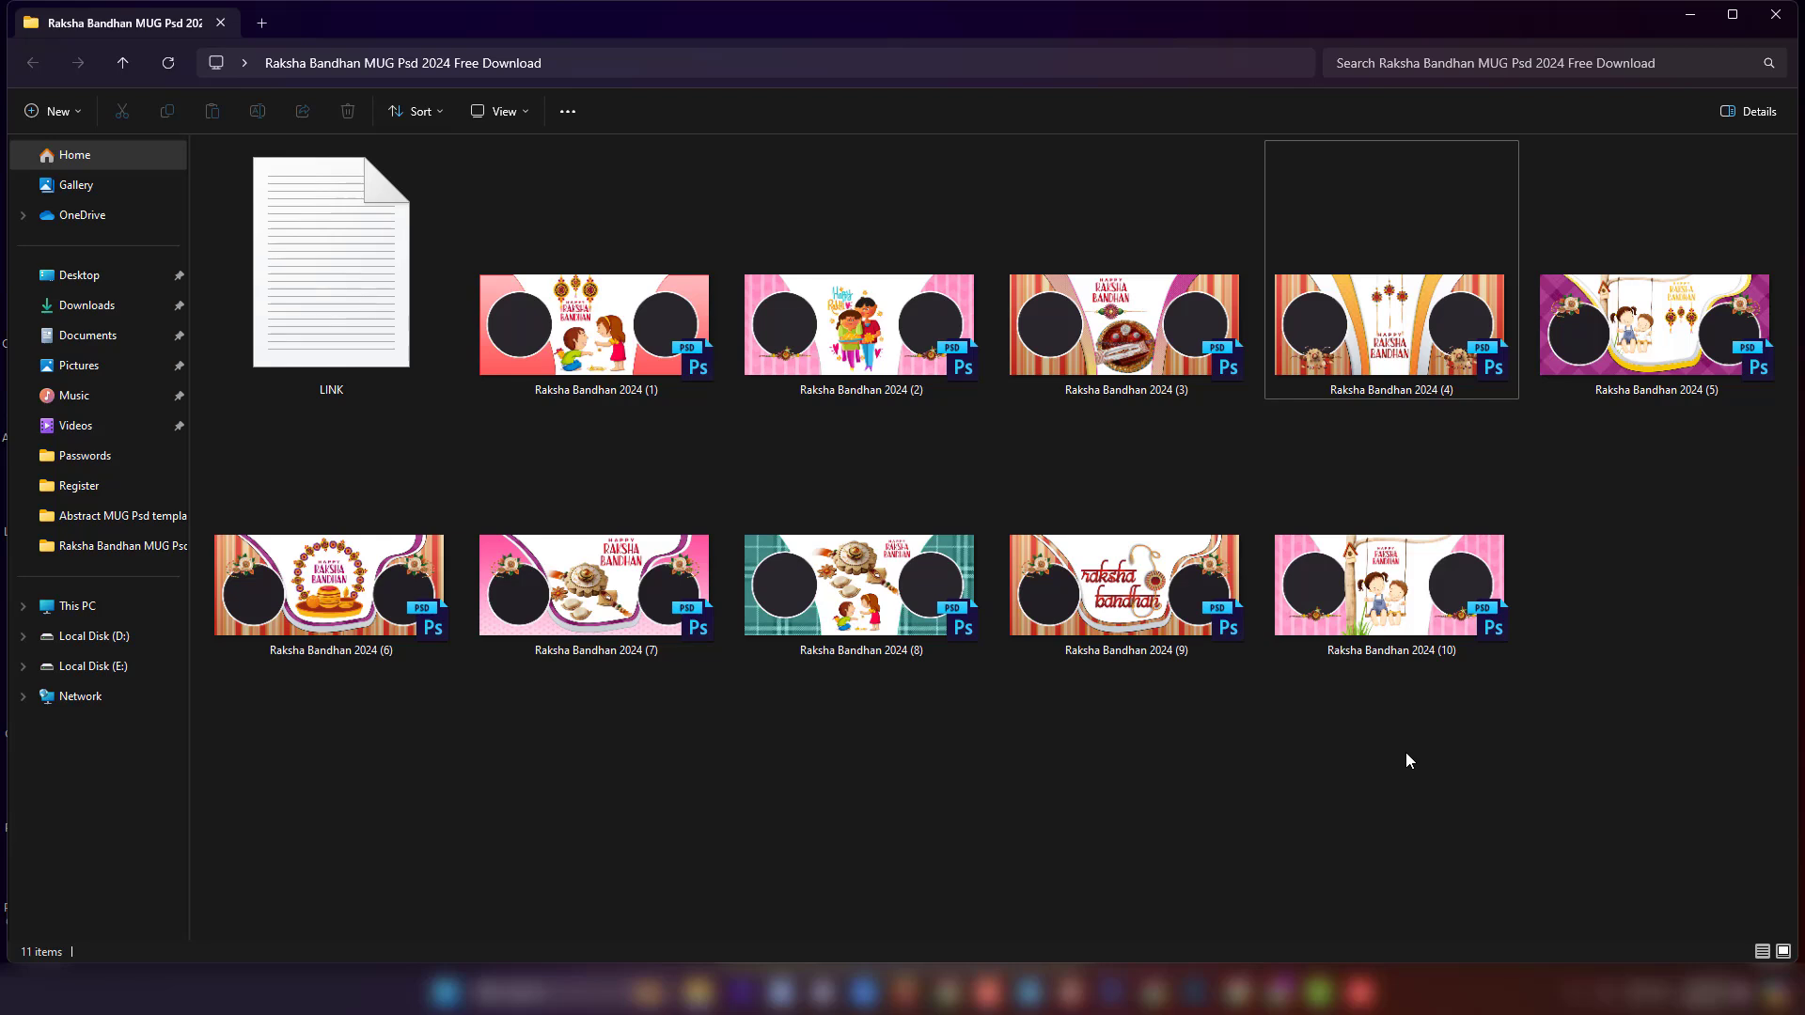